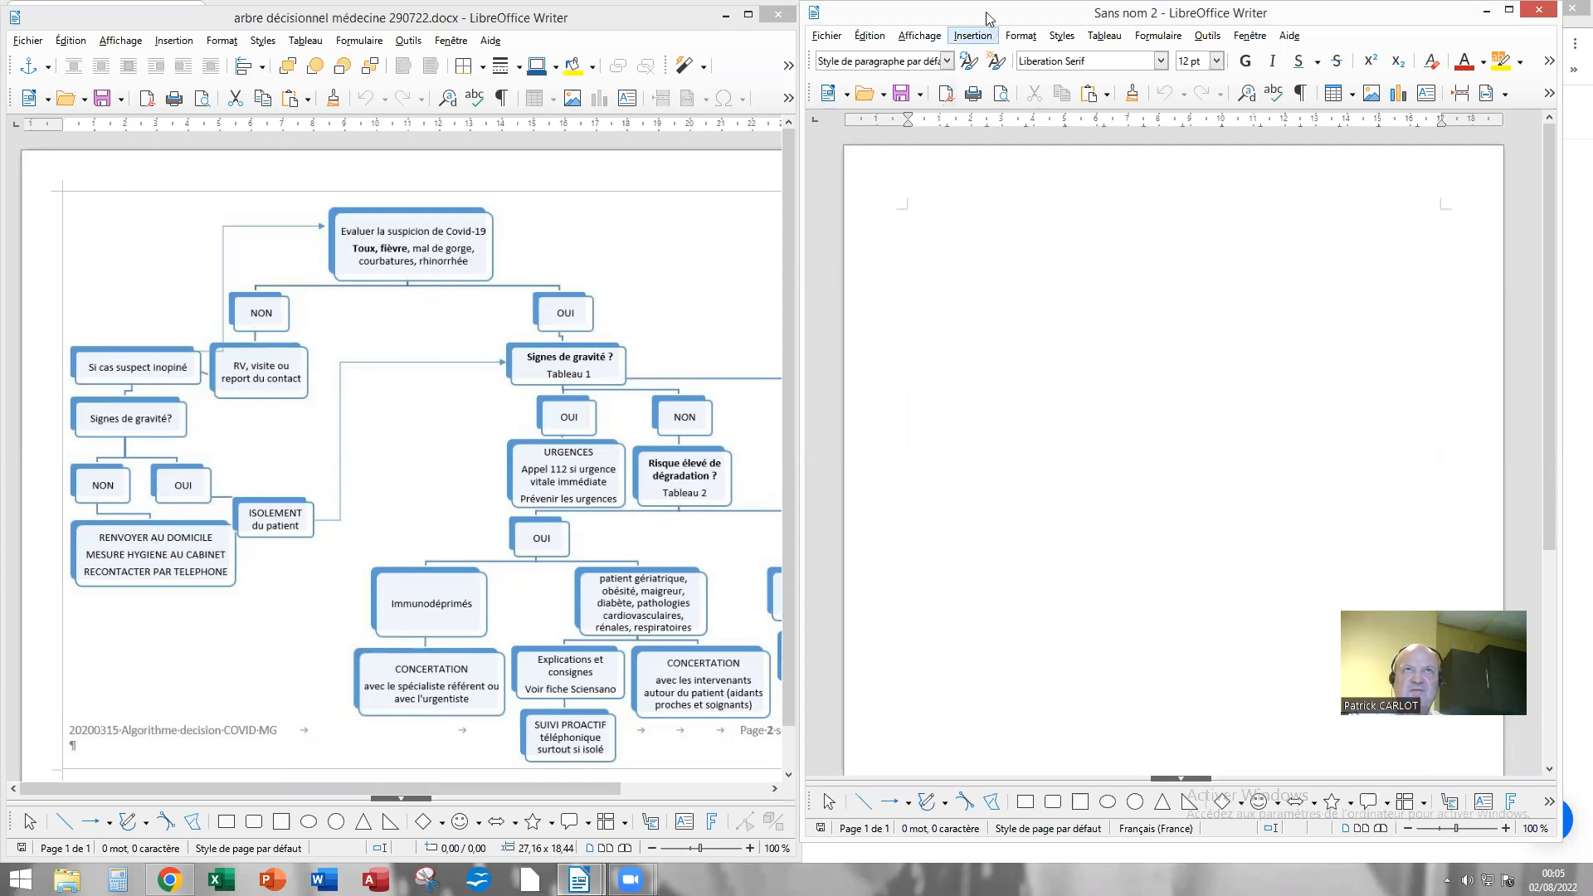
{"action": "left_click_drag", "start_coordinate": [853, 3], "coordinate": [852, 64]}
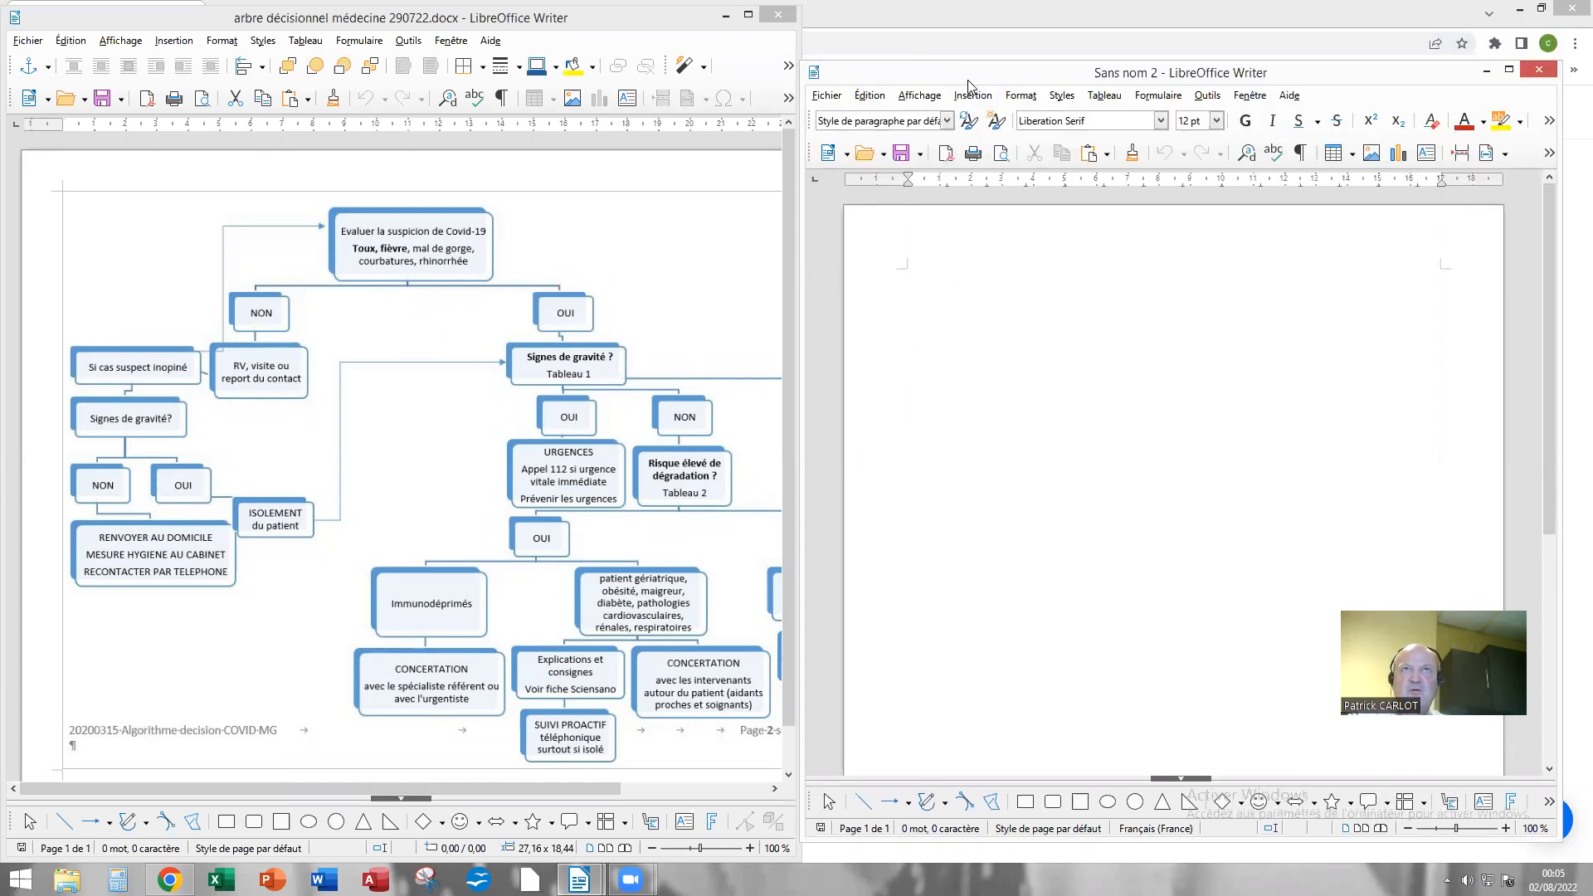
{"action": "left_click", "coordinate": [1324, 45]}
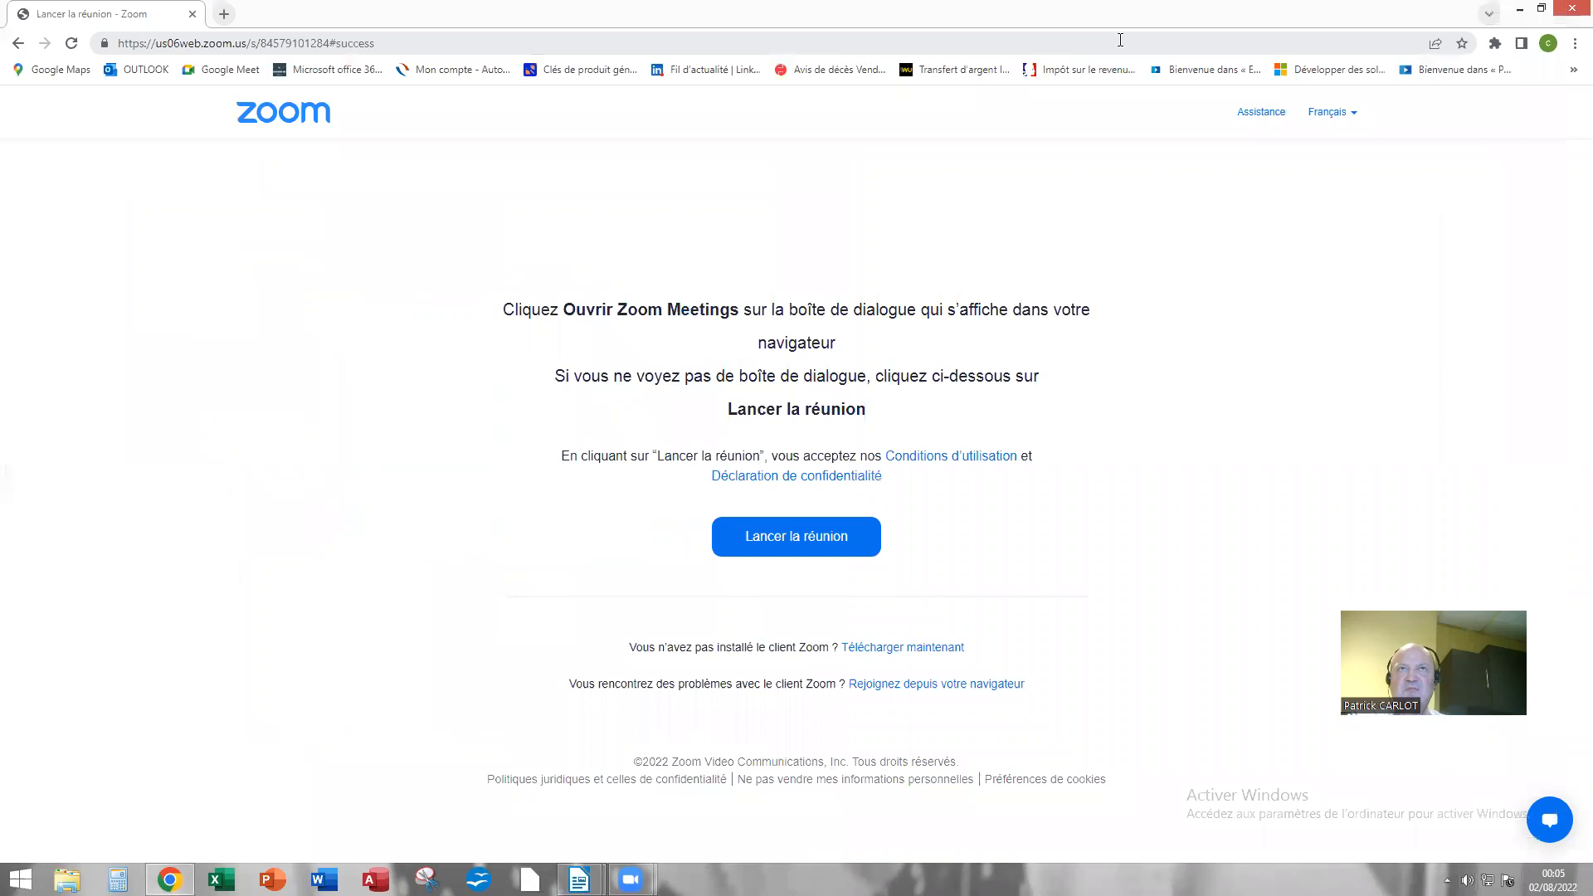
{"action": "left_click", "coordinate": [579, 879]}
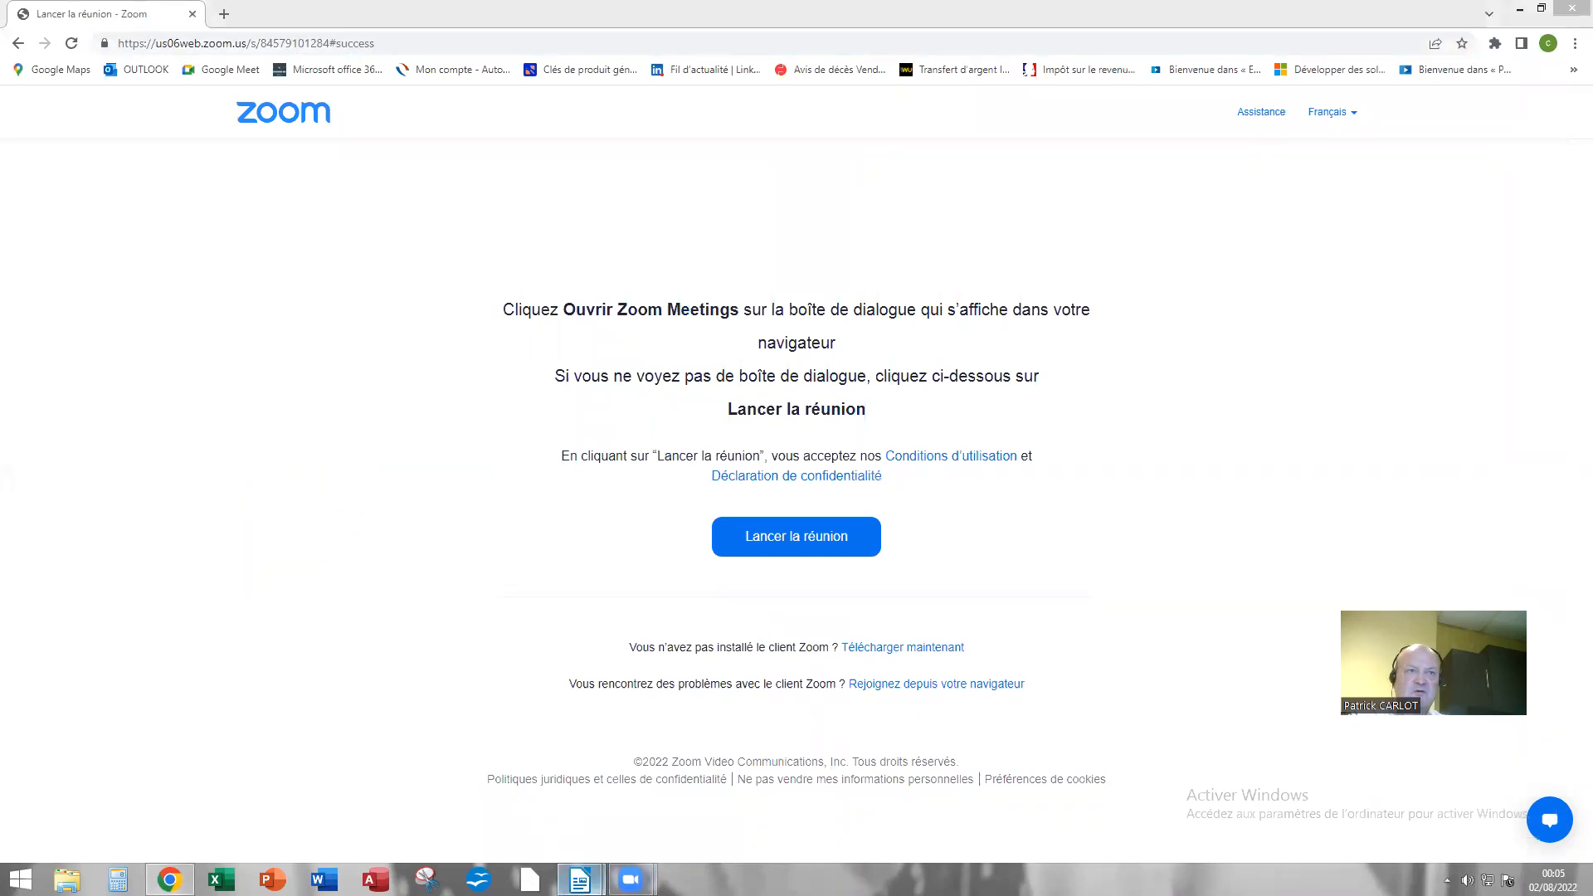
{"action": "left_click", "coordinate": [531, 828]}
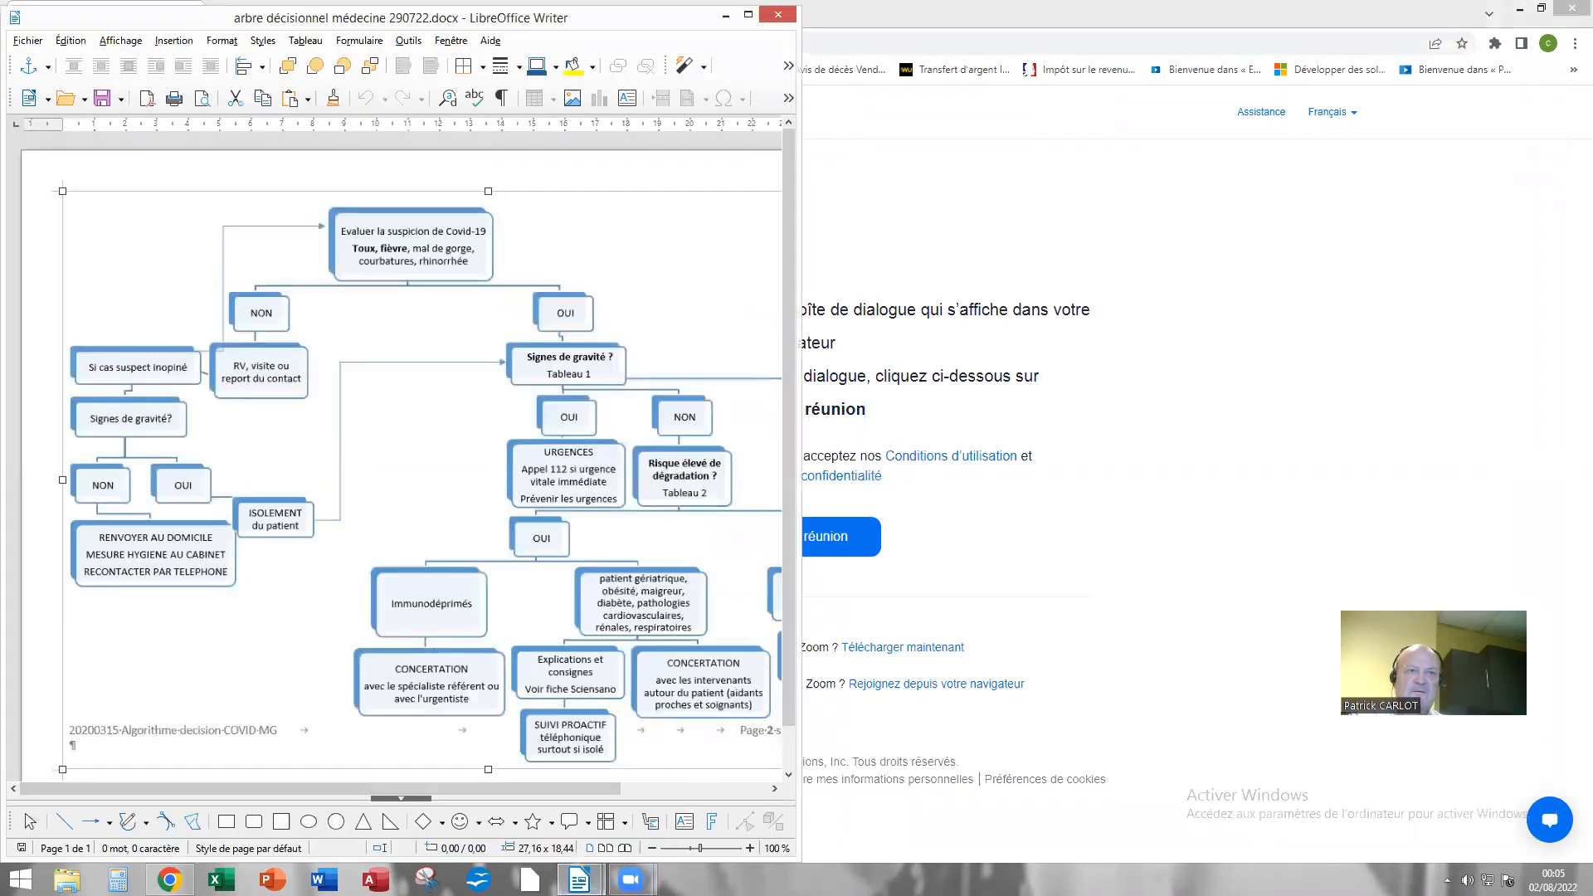
{"action": "left_click", "coordinate": [579, 879]}
{"action": "left_click", "coordinate": [674, 793]}
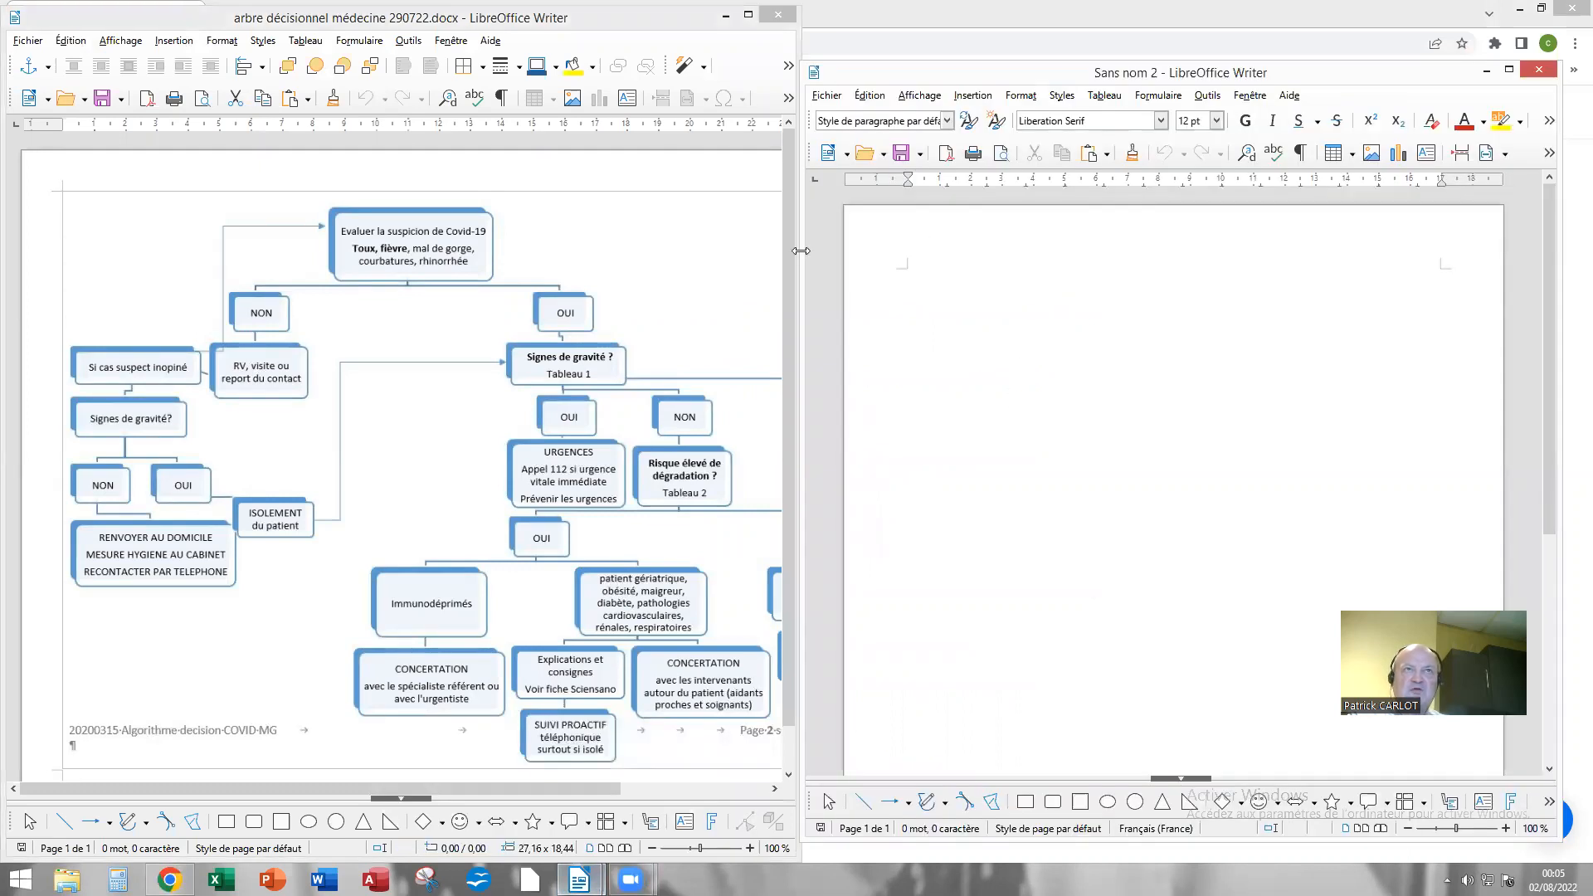
Step: Arrange the two Writer windows side by side, narrowing the flowchart document's window and widening the blank document's window
{"action": "left_click_drag", "start_coordinate": [801, 250], "coordinate": [624, 243]}
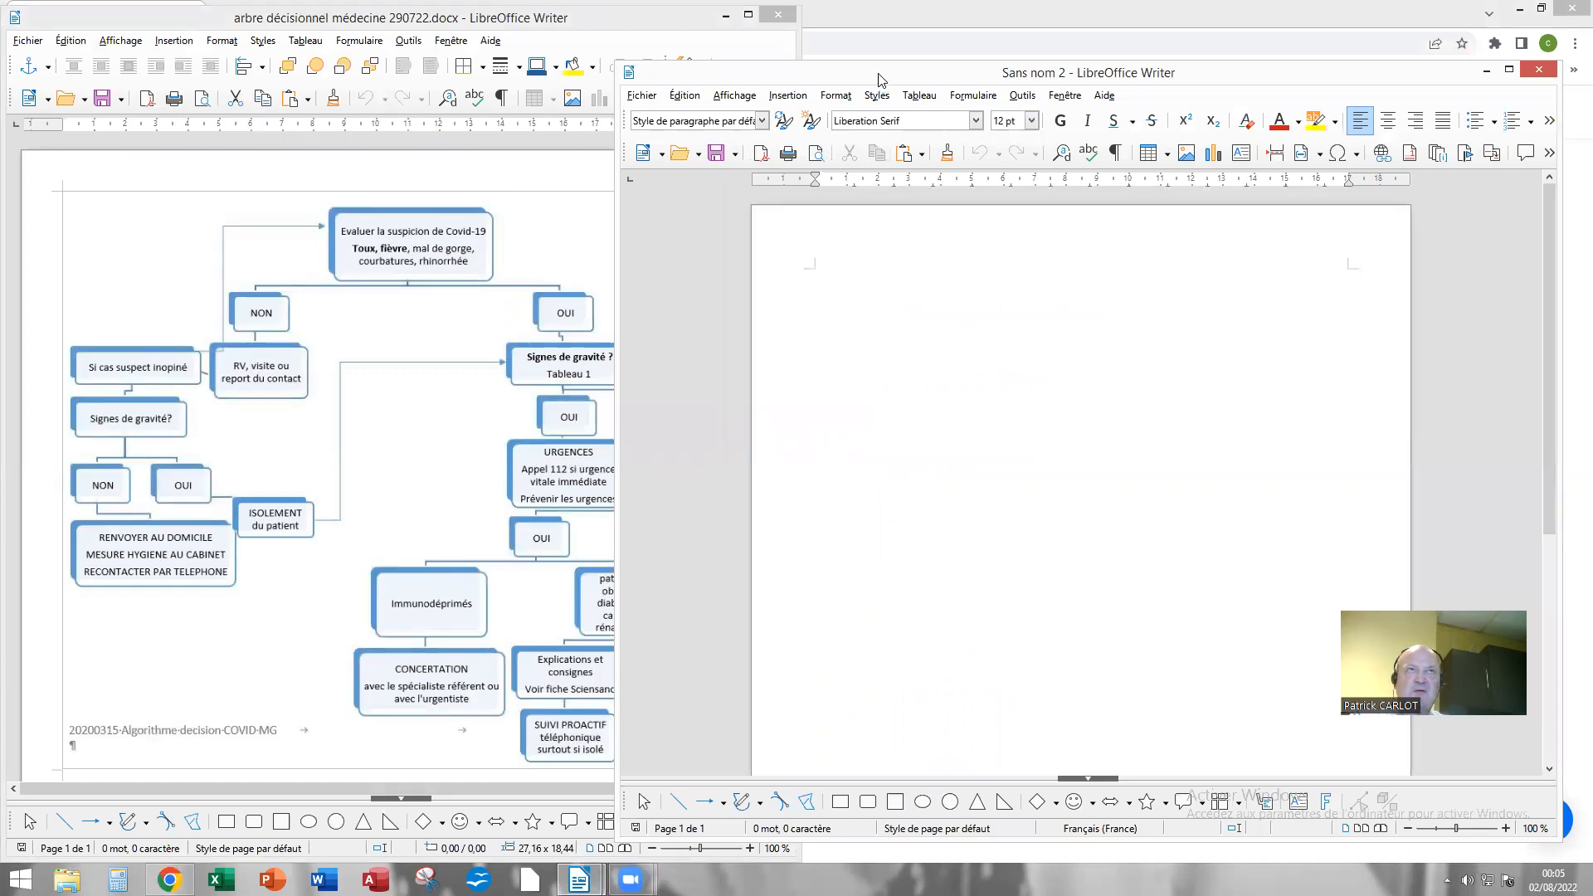
{"action": "left_click_drag", "start_coordinate": [879, 74], "coordinate": [1069, 16]}
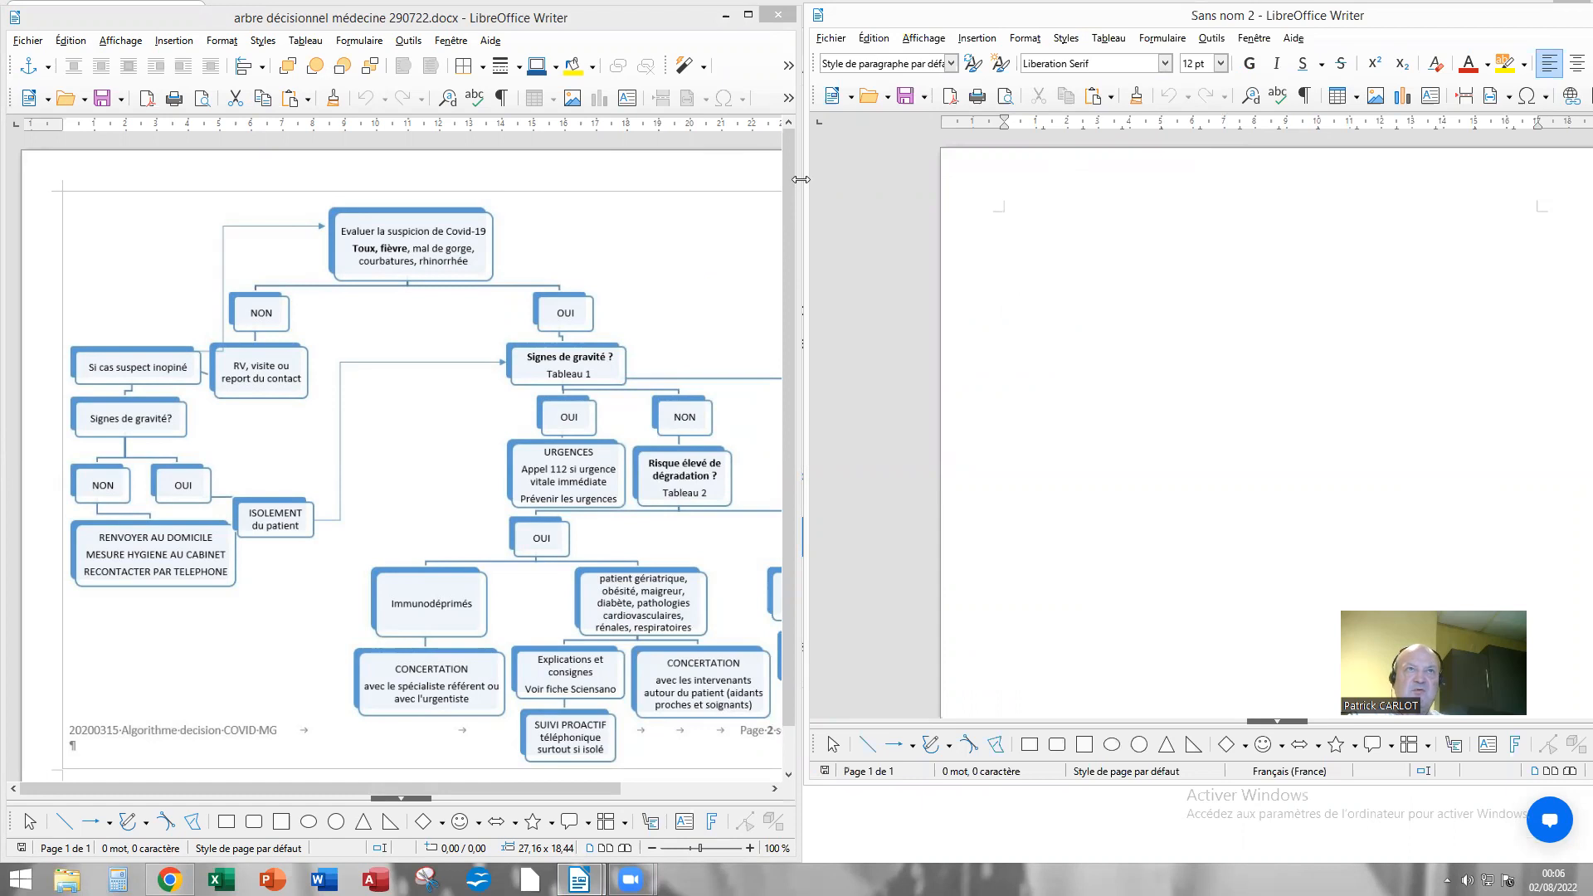
{"action": "left_click_drag", "start_coordinate": [801, 179], "coordinate": [758, 184]}
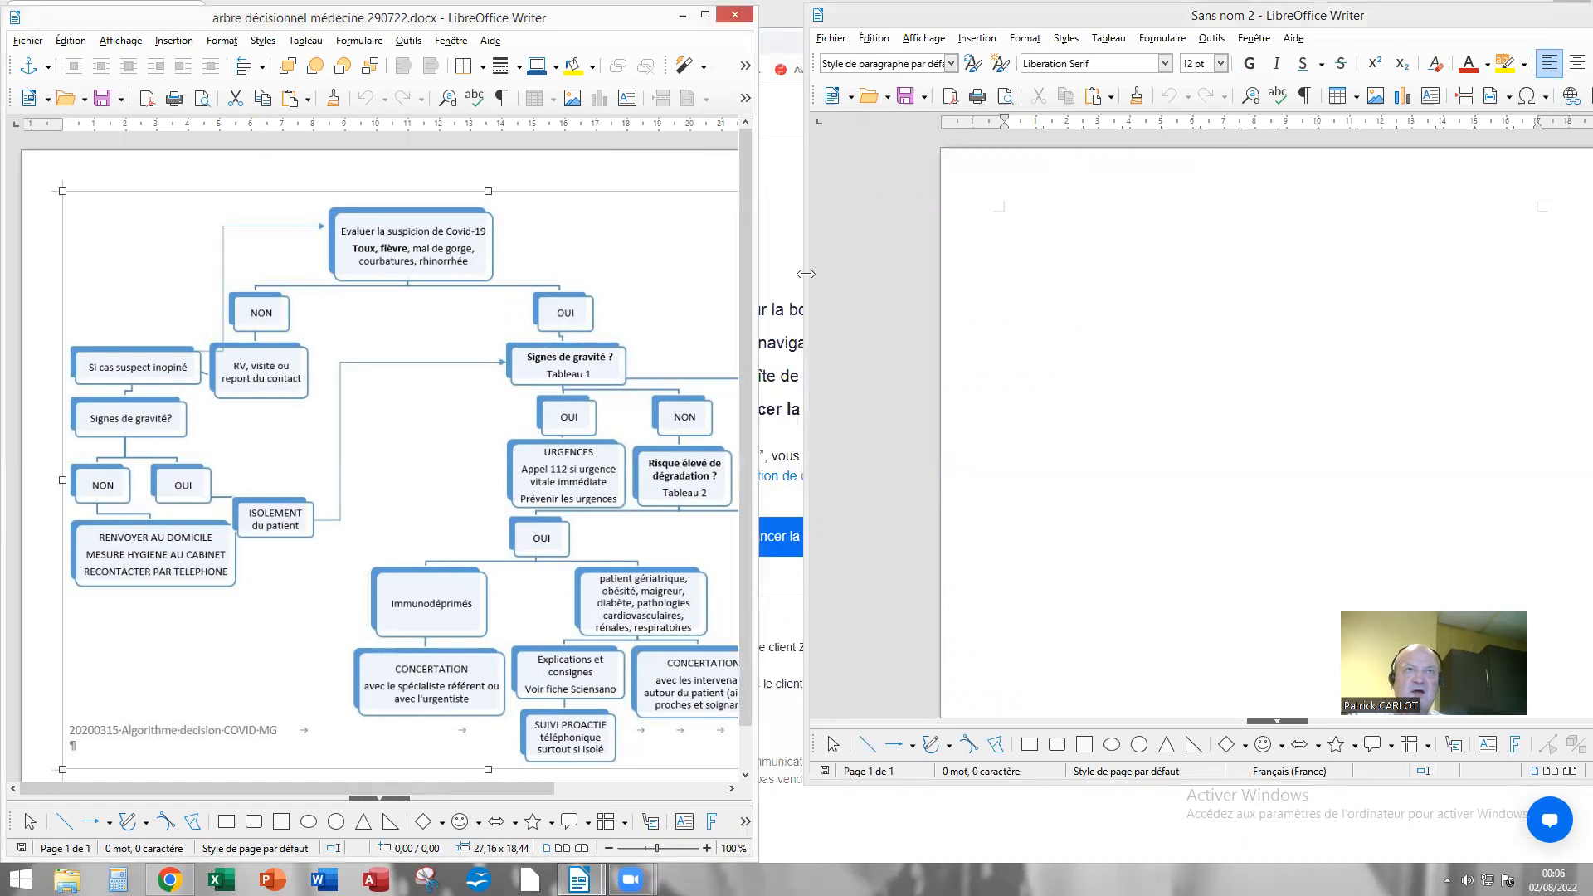
{"action": "left_click_drag", "start_coordinate": [806, 274], "coordinate": [764, 276]}
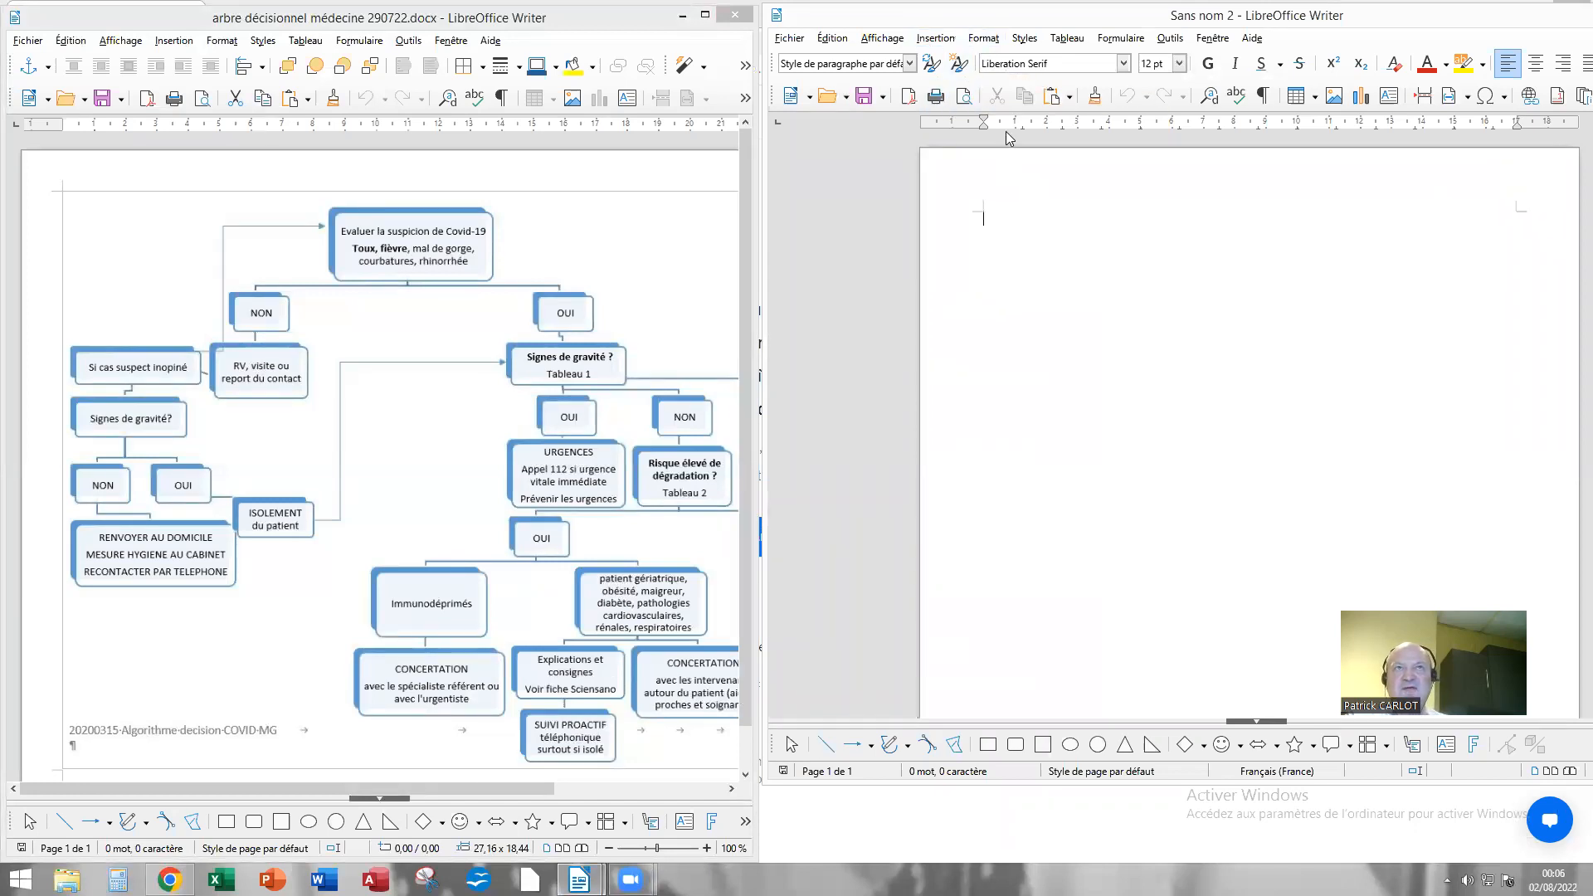
Step: Set the blank document's page style to landscape orientation with 1 cm margins on all four sides
{"action": "left_click", "coordinate": [986, 40]}
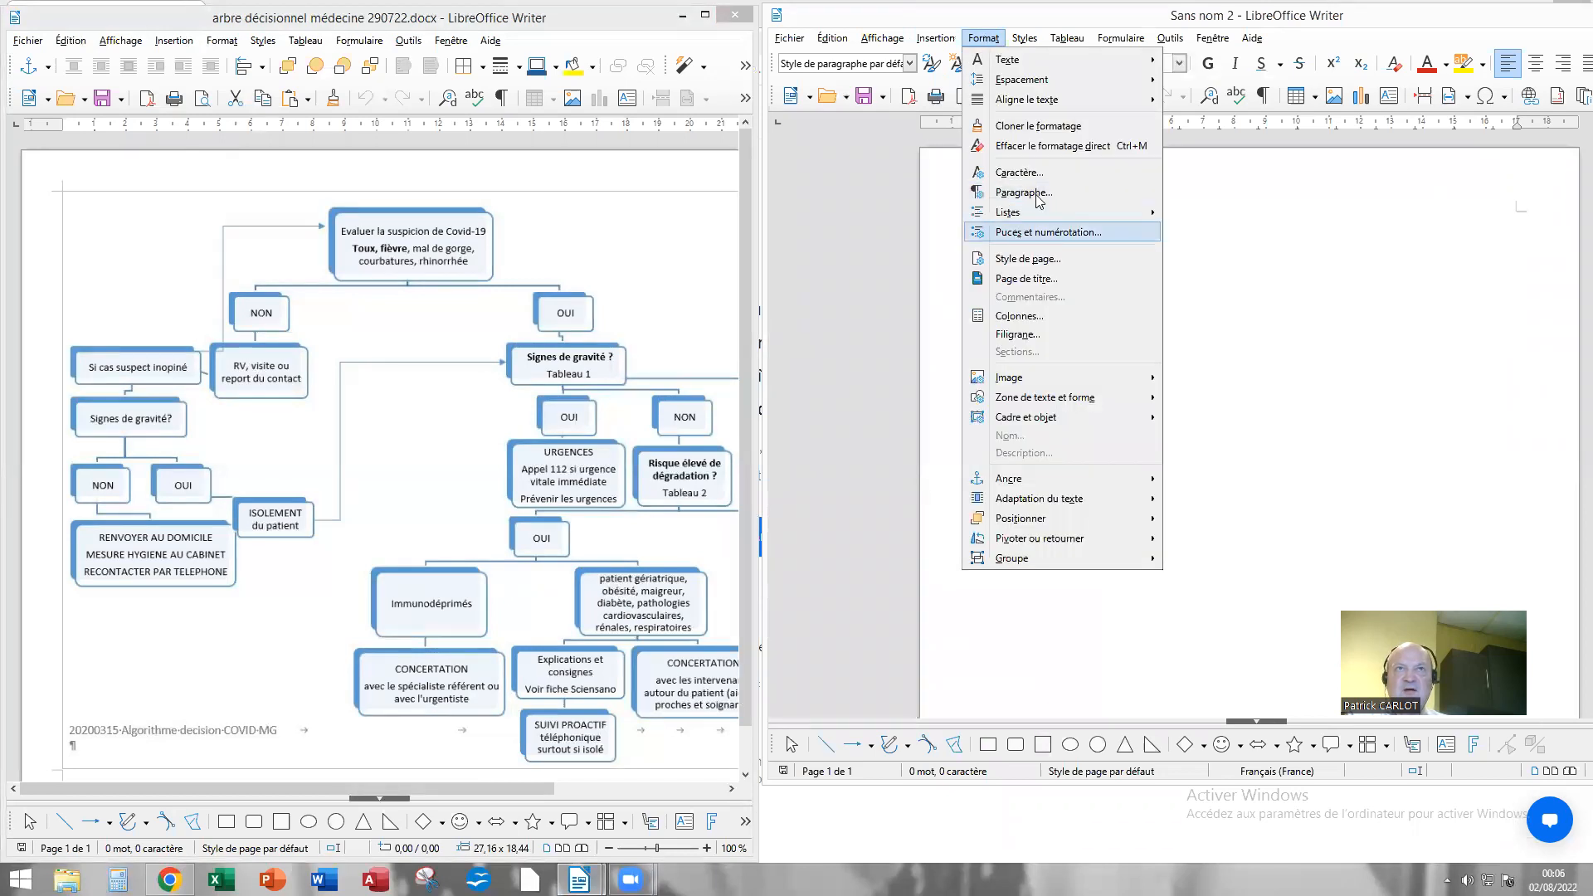
{"action": "left_click", "coordinate": [1034, 262]}
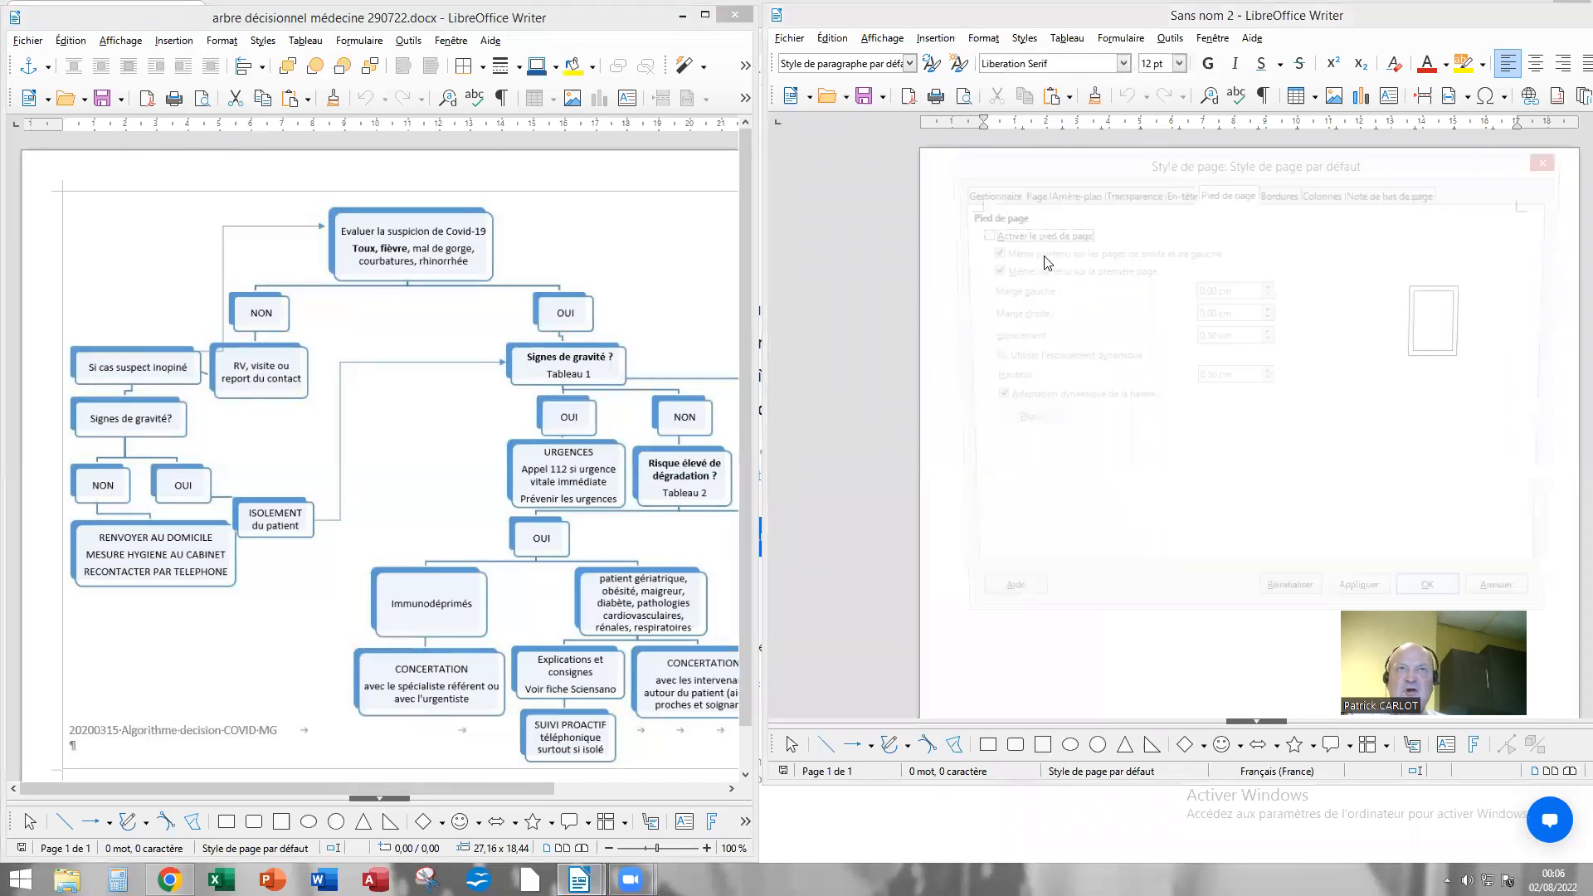
{"action": "left_click", "coordinate": [1027, 193]}
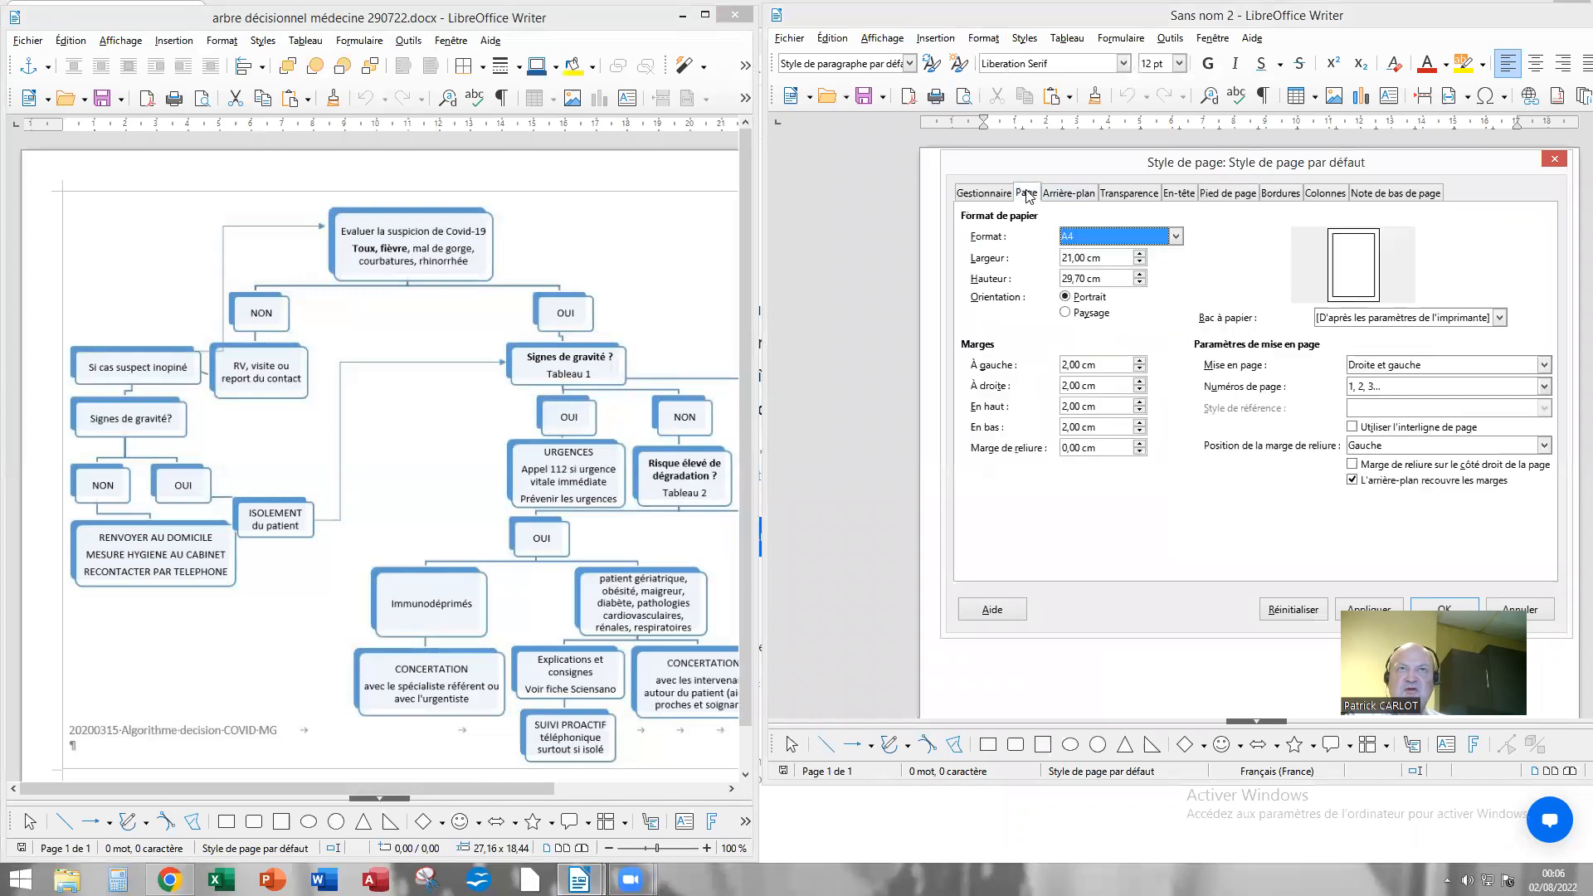
{"action": "left_click", "coordinate": [1067, 314]}
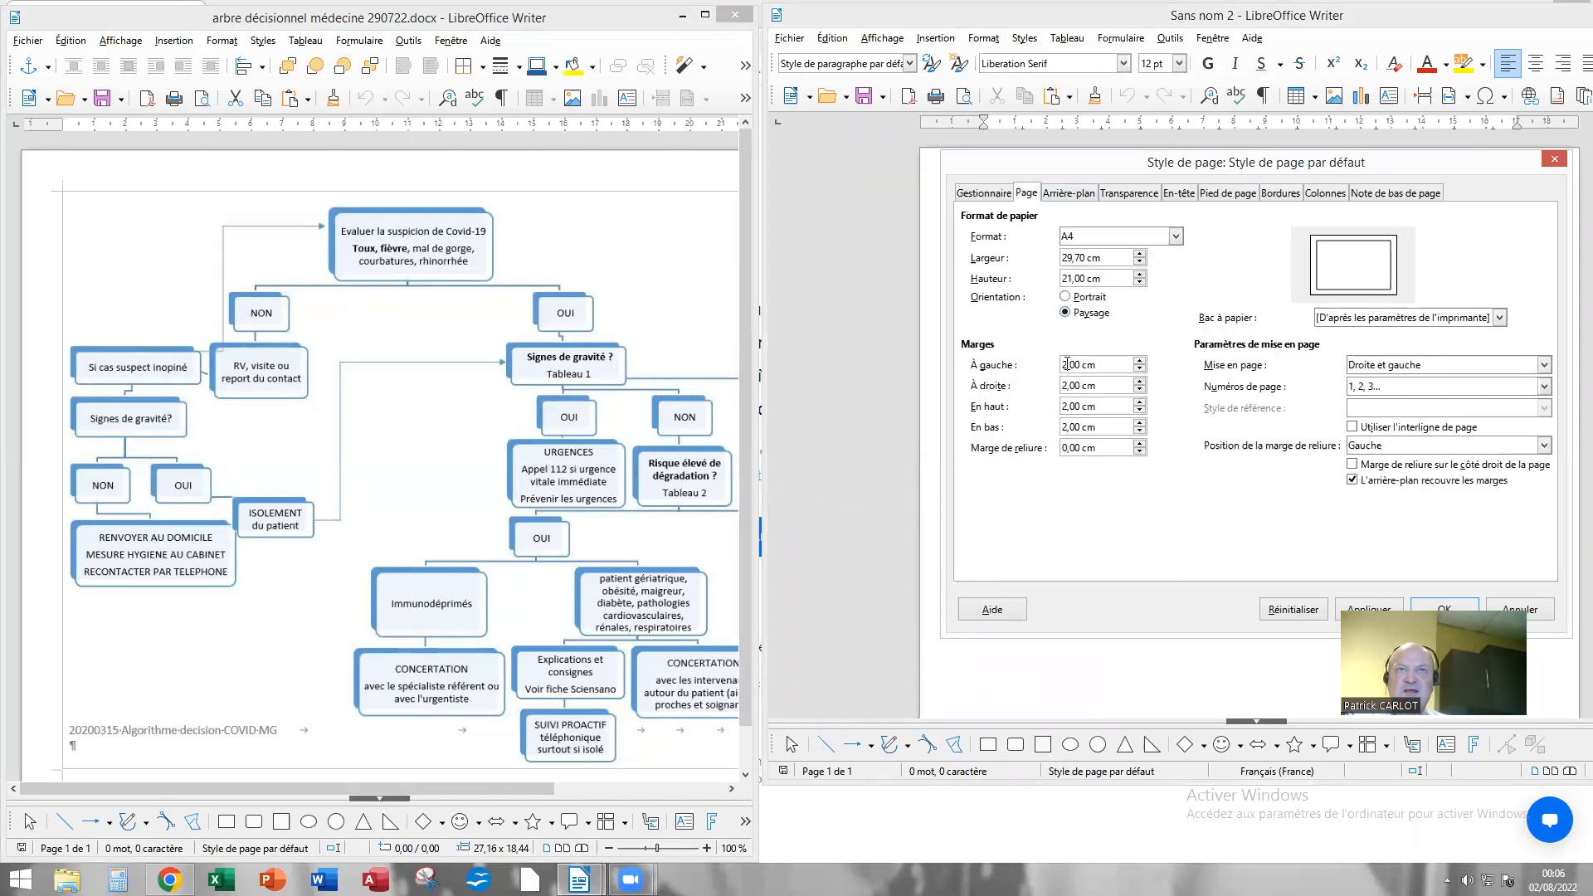
{"action": "type", "text": "1"}
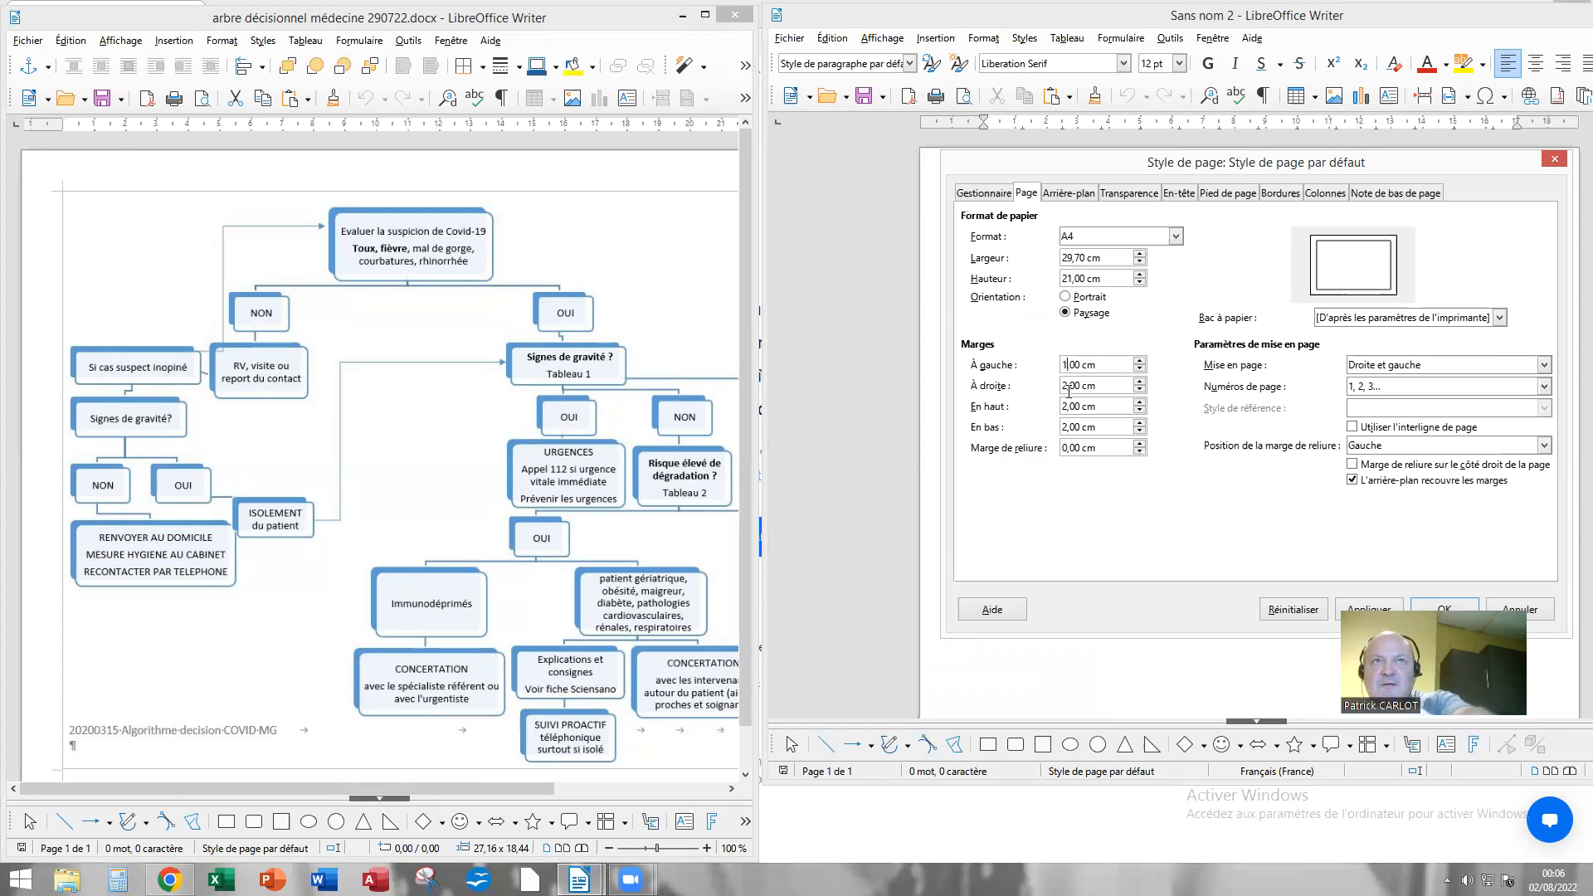
{"action": "left_click_drag", "start_coordinate": [1070, 384], "coordinate": [1059, 410]}
{"action": "type", "text": "1"}
{"action": "type", "text": "1"}
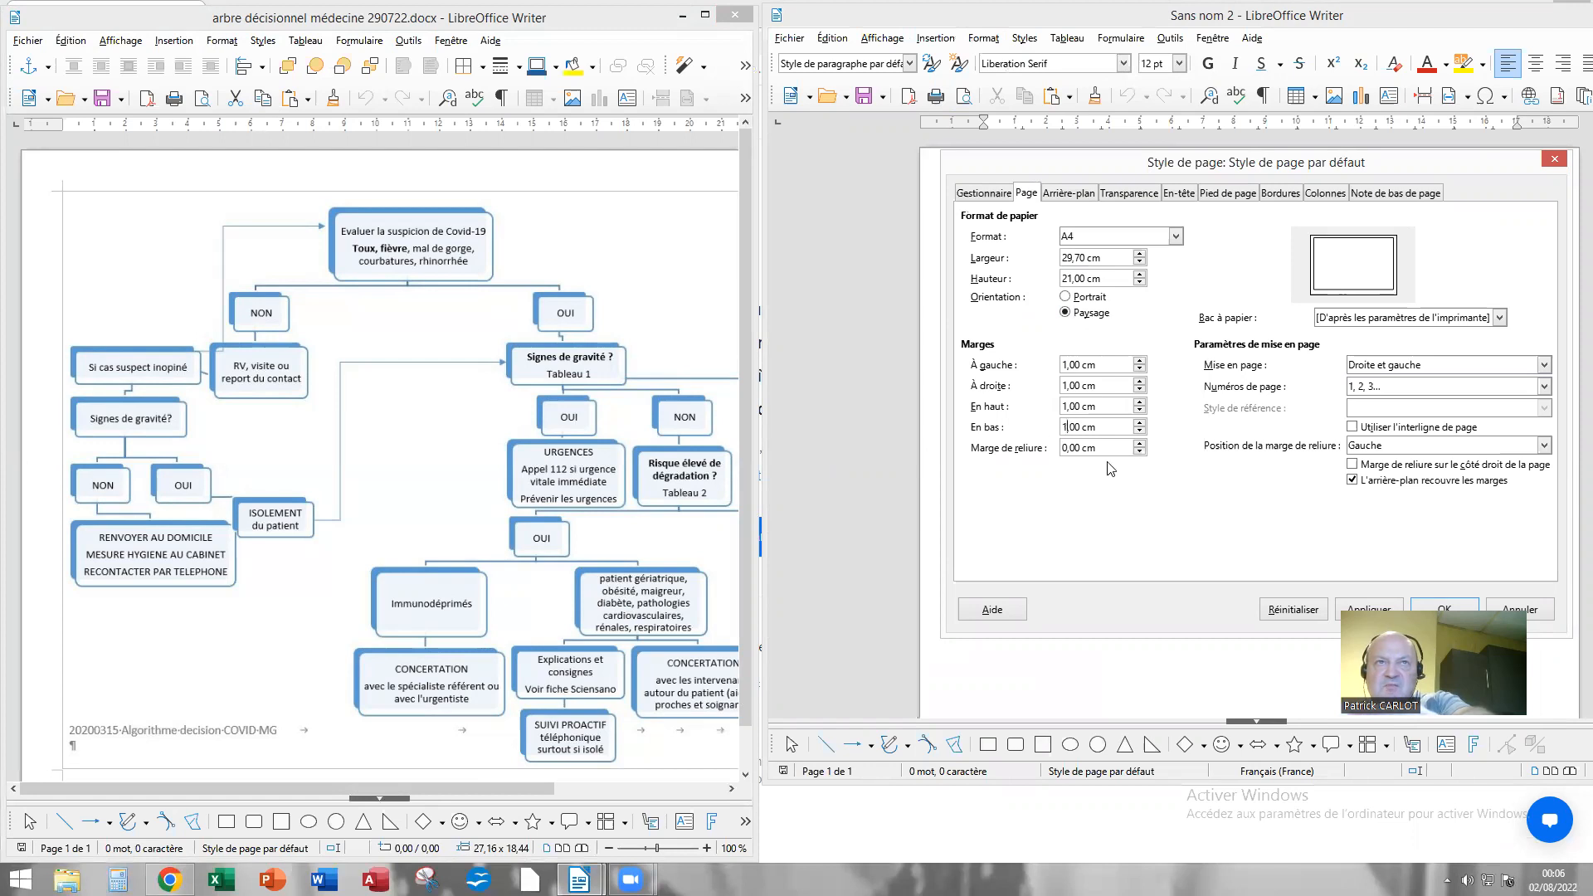
{"action": "left_click", "coordinate": [1185, 197]}
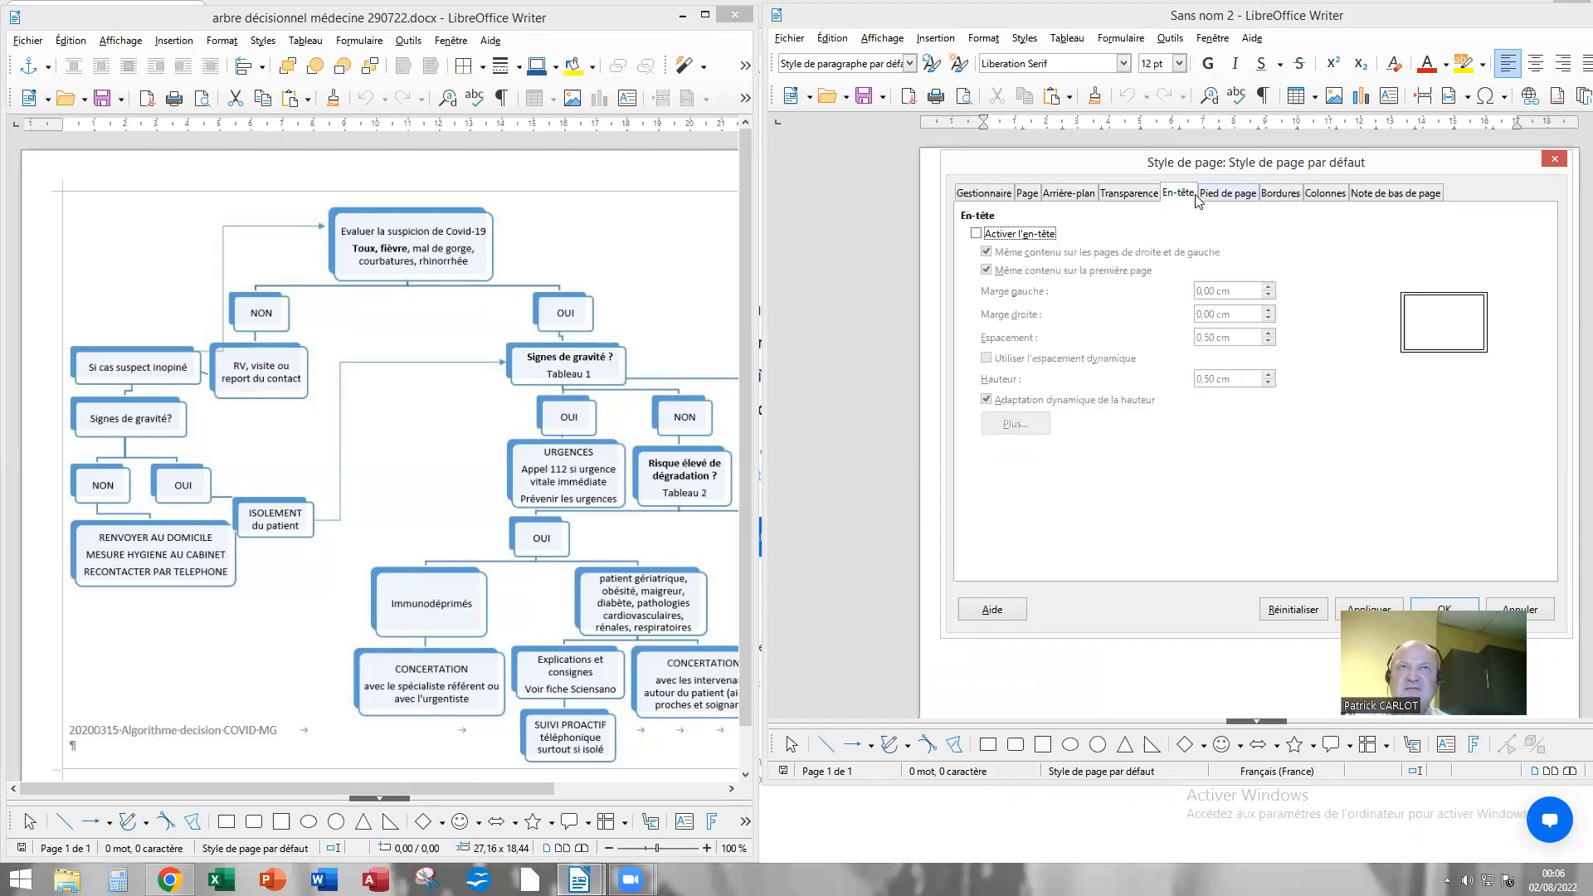
{"action": "left_click", "coordinate": [1230, 195]}
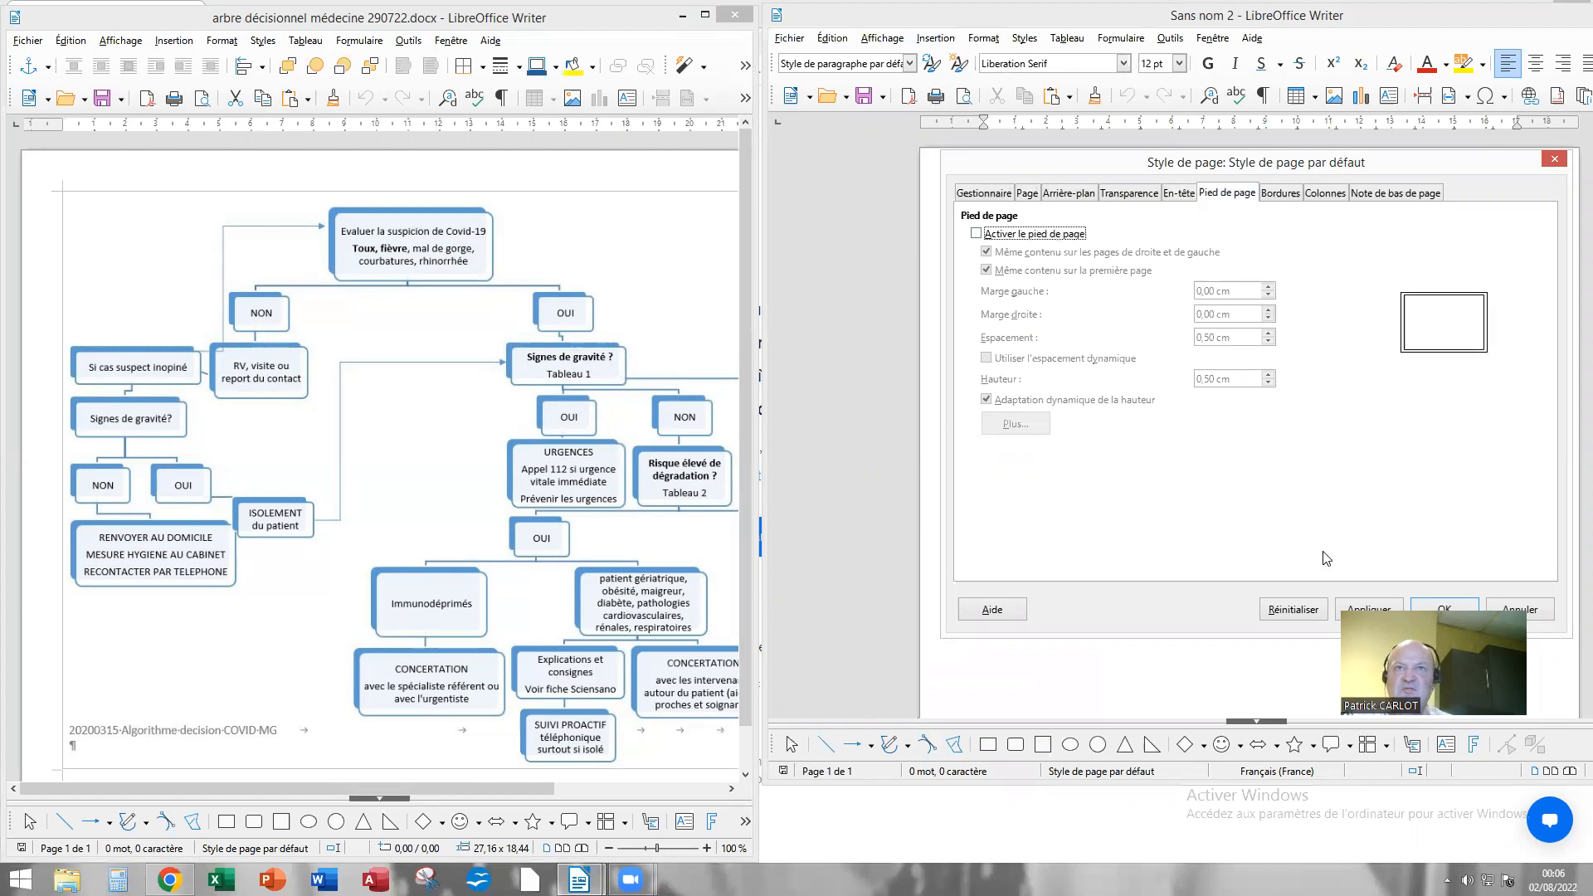
{"action": "left_click", "coordinate": [1445, 610]}
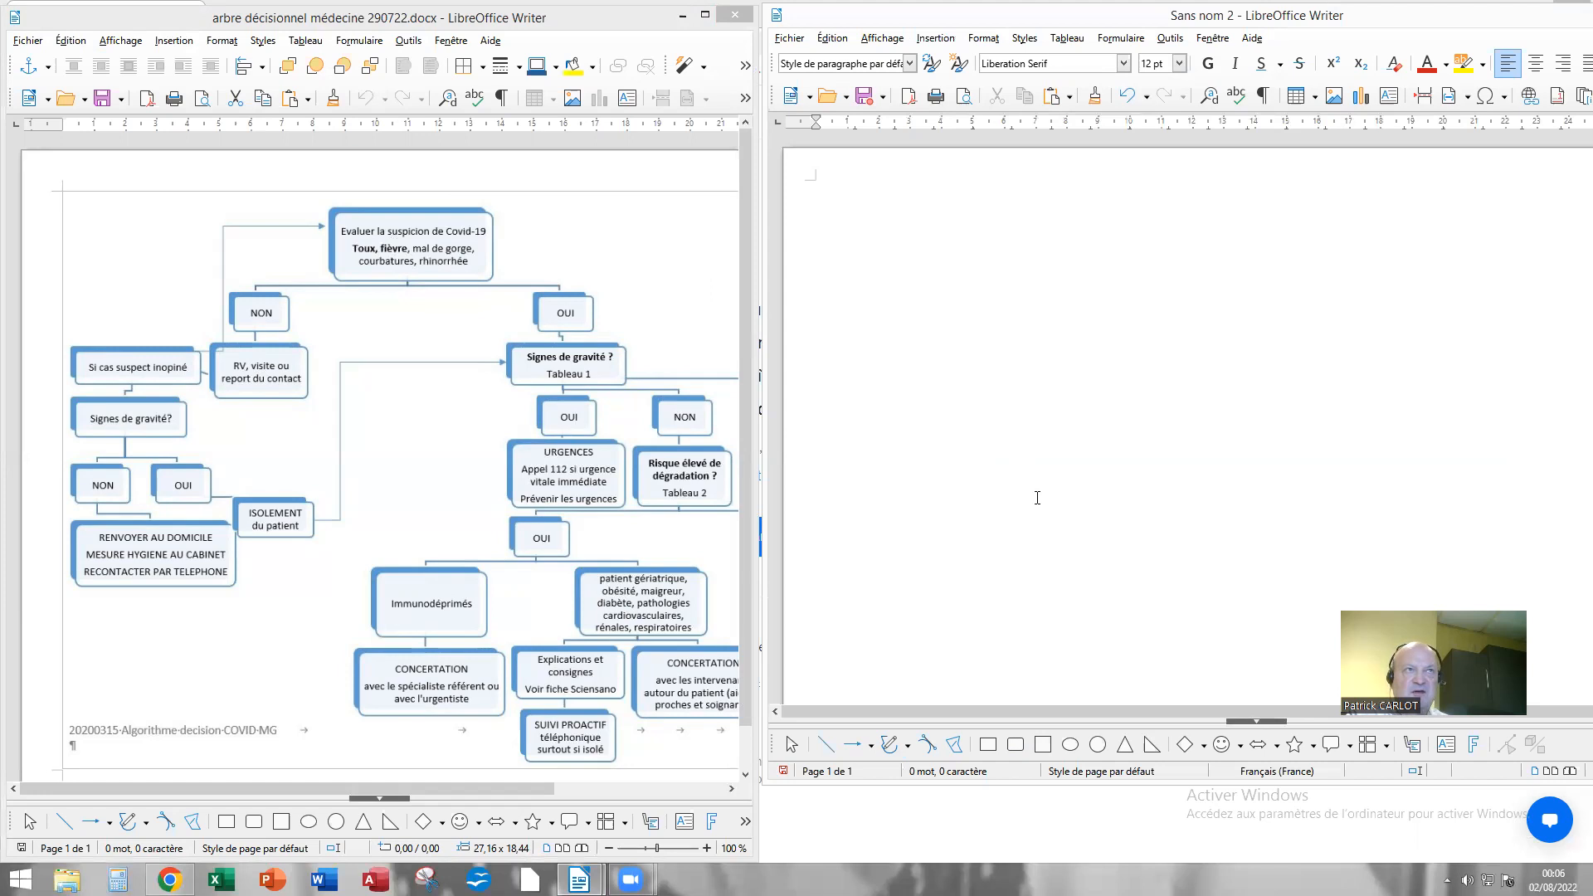
Step: Draw a rounded rectangle near the upper centre of the blank page and enlarge it to about 4.9 × 2.0 cm
{"action": "left_click", "coordinate": [1014, 747]}
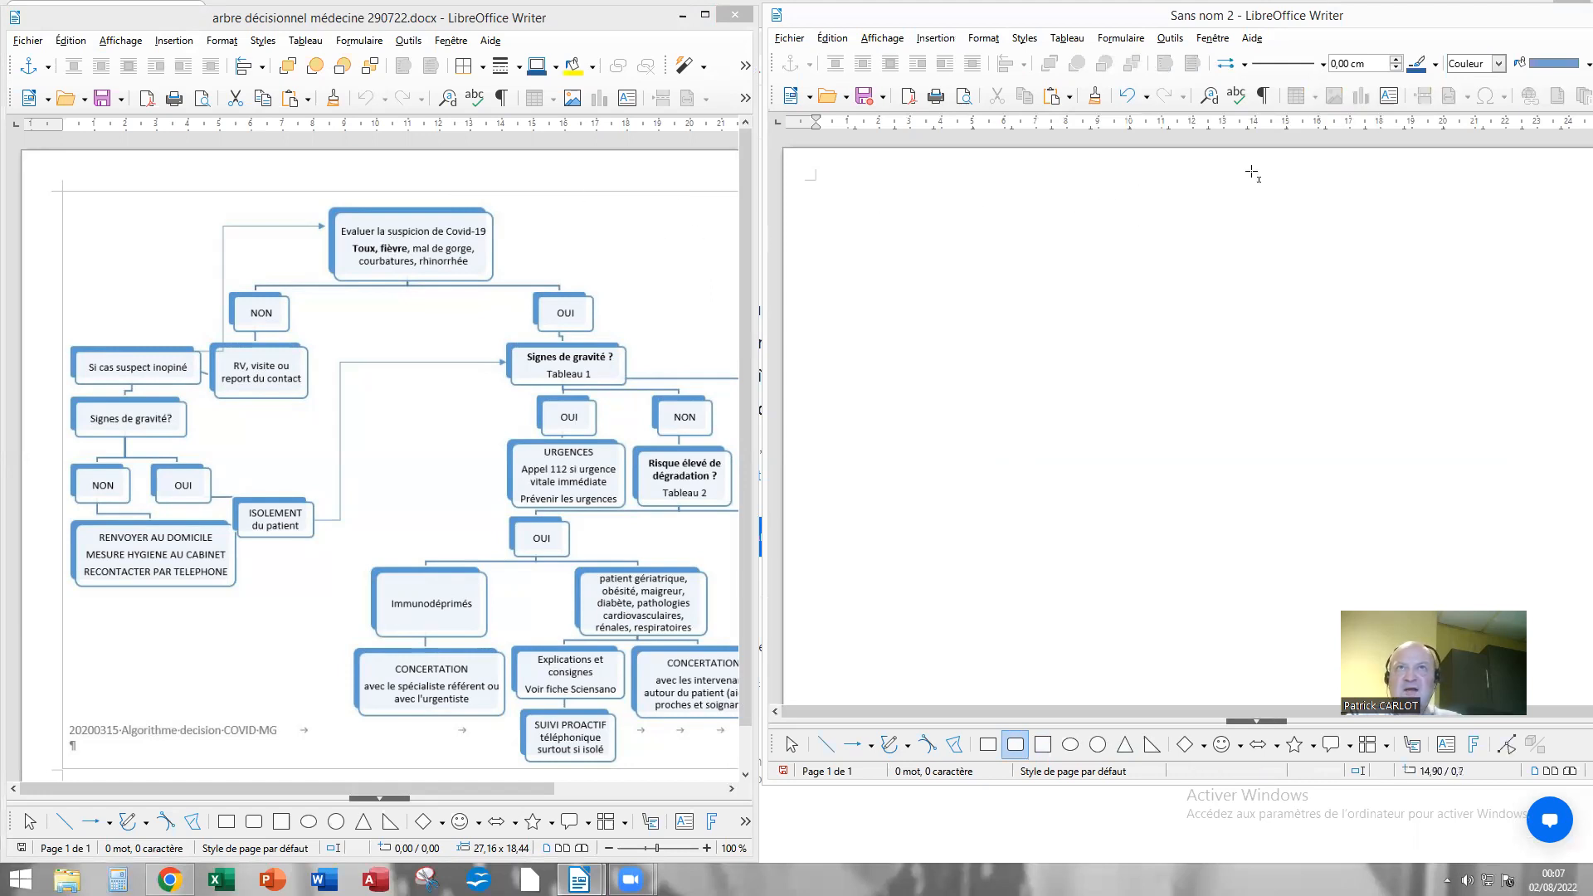
{"action": "left_click_drag", "start_coordinate": [1253, 183], "coordinate": [1113, 237]}
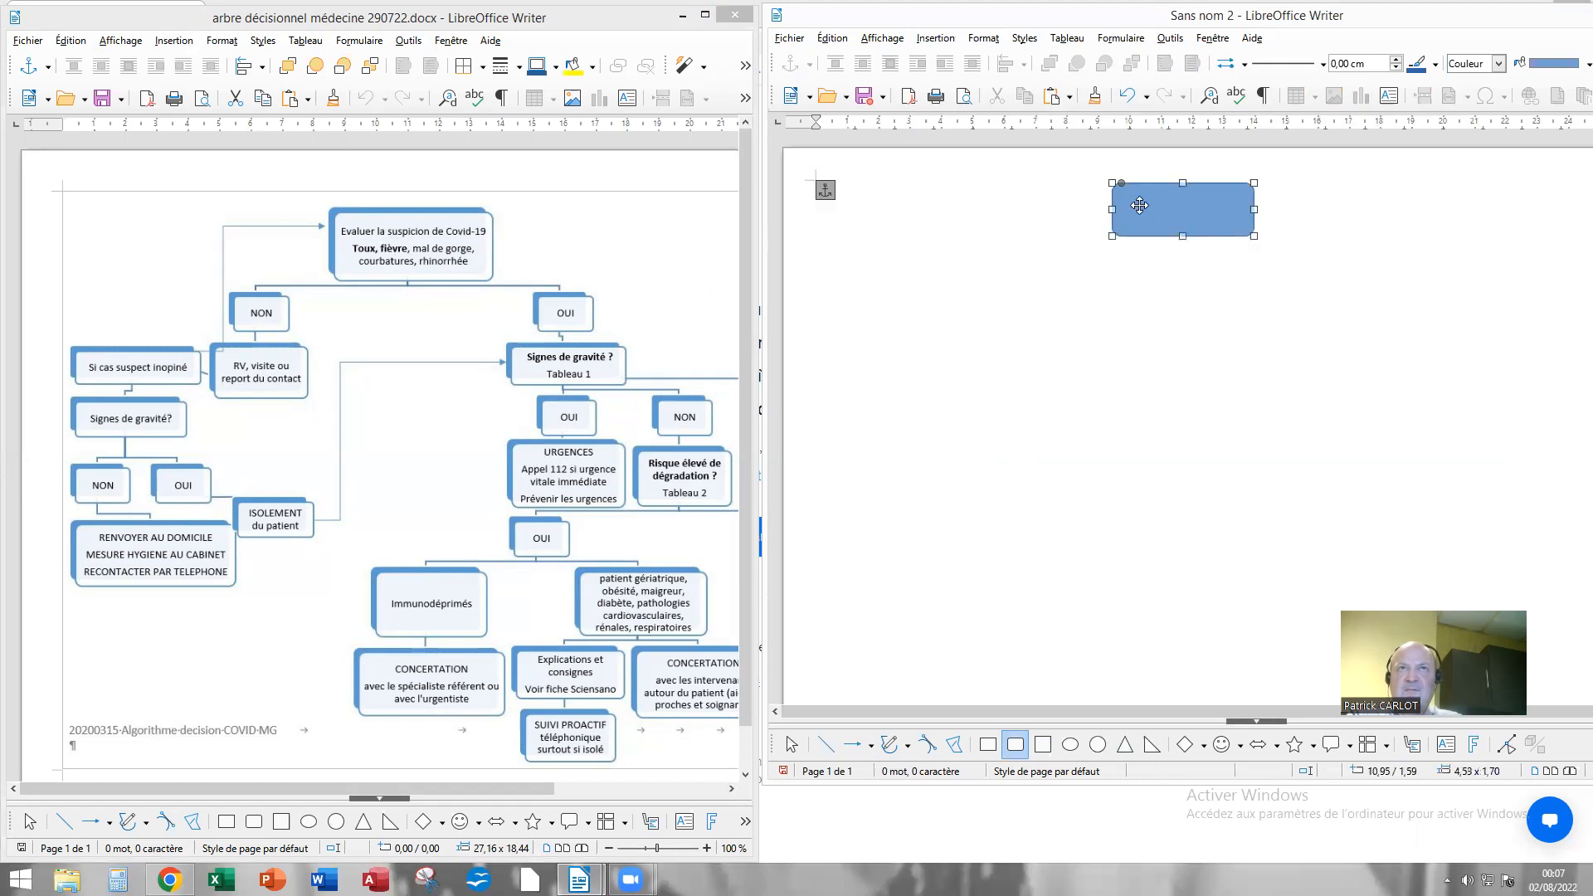
{"action": "left_click_drag", "start_coordinate": [1121, 183], "coordinate": [1120, 192]}
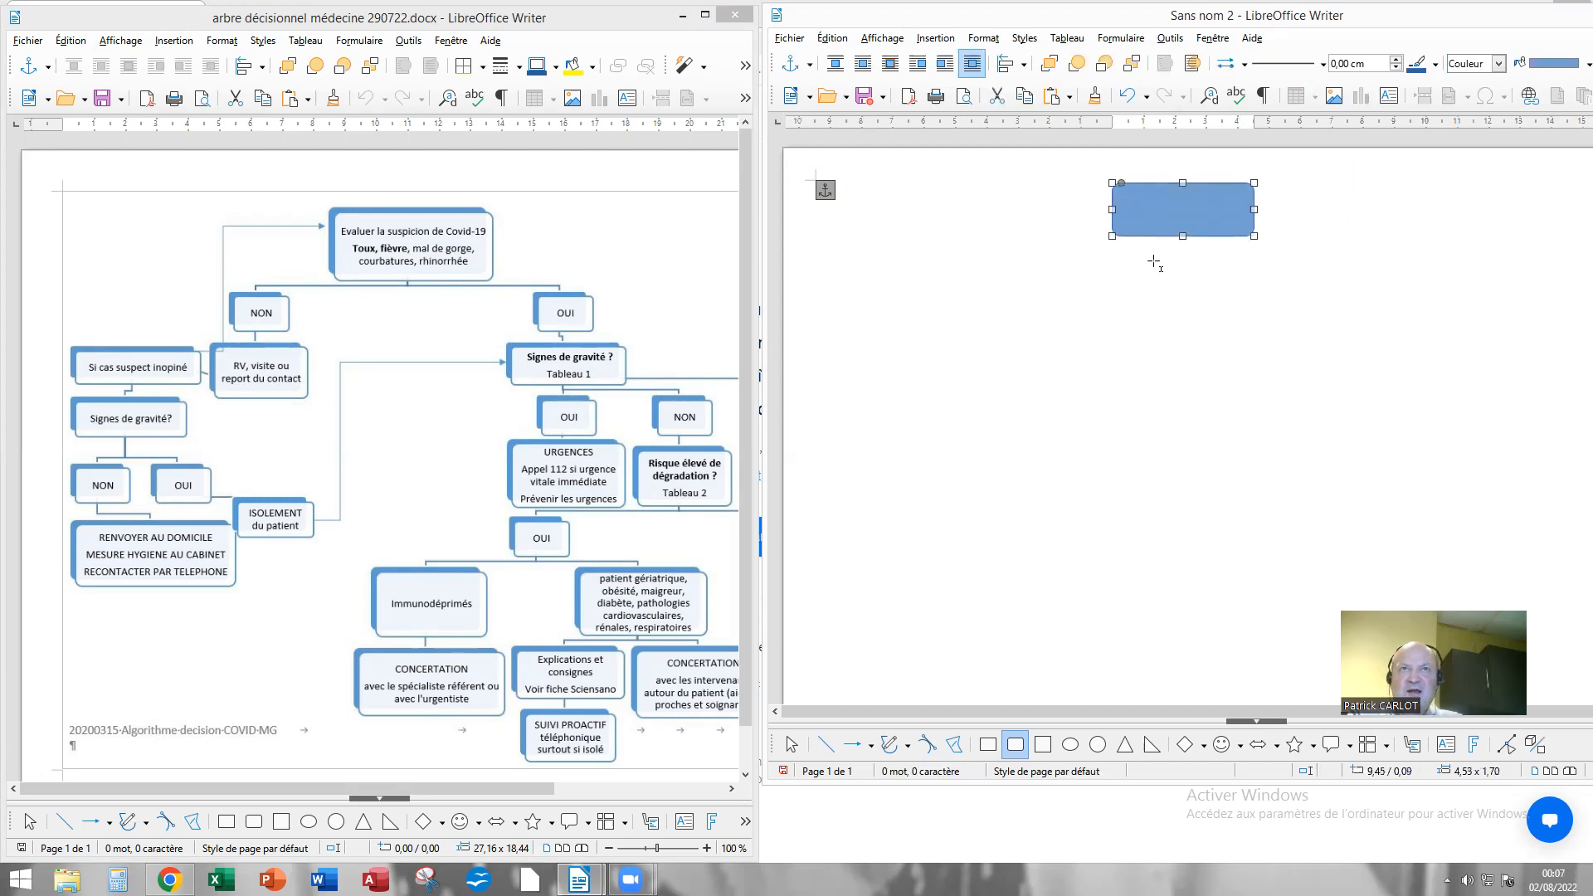
{"action": "left_click_drag", "start_coordinate": [1118, 236], "coordinate": [1101, 246]}
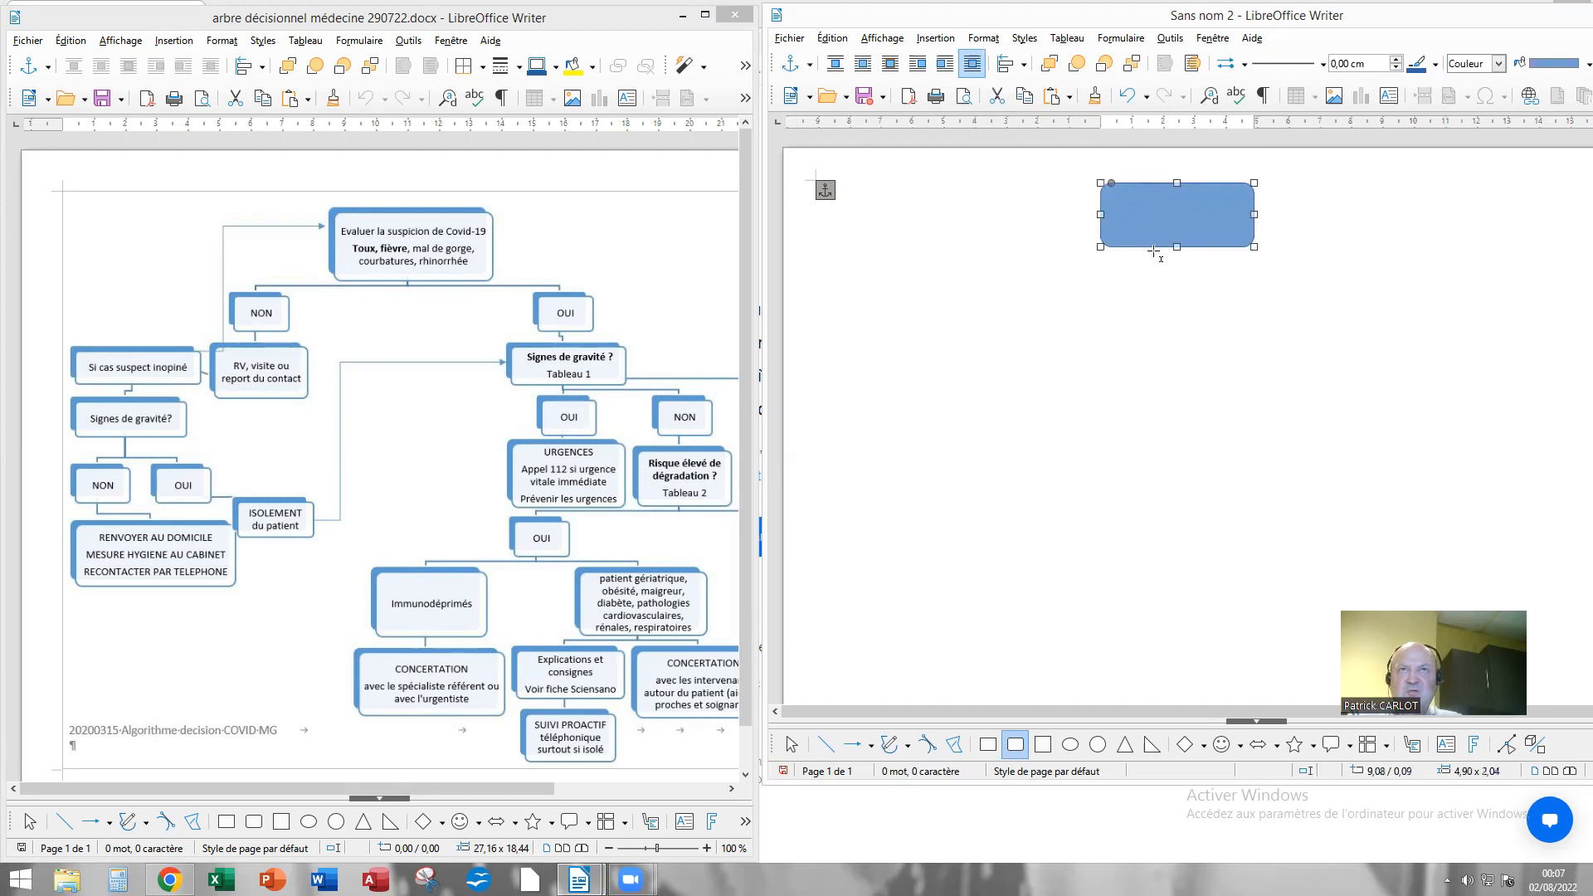
Step: Enable a shadow for the rounded rectangle, offset toward its upper left and coloured DodgerBlue
{"action": "right_click", "coordinate": [1156, 247]}
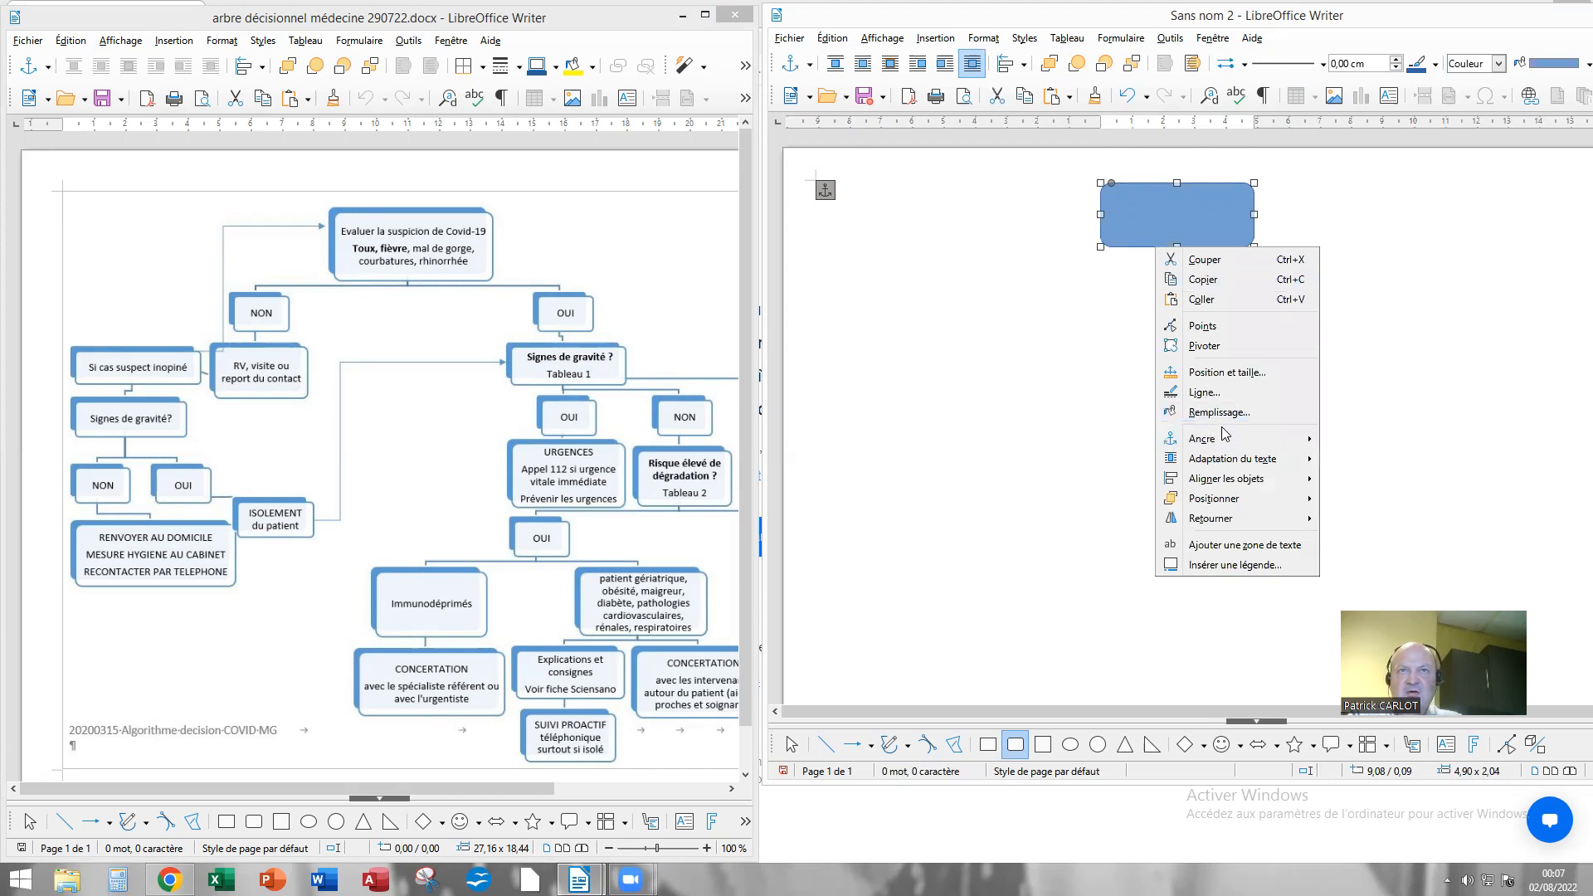
{"action": "mouse_move", "coordinate": [1230, 436]}
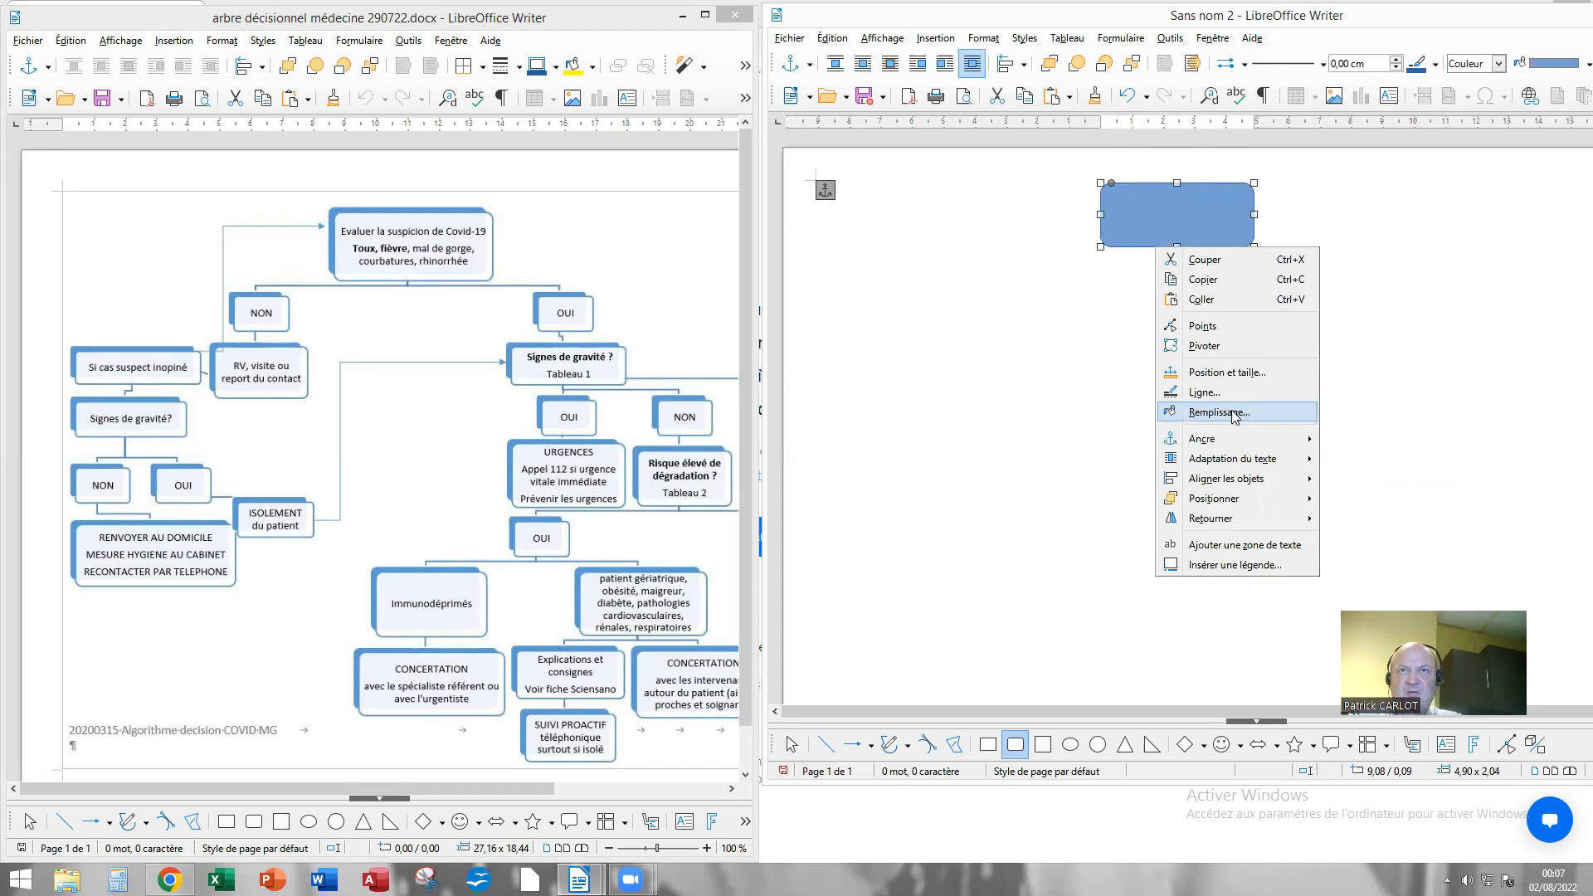
{"action": "left_click", "coordinate": [1231, 419]}
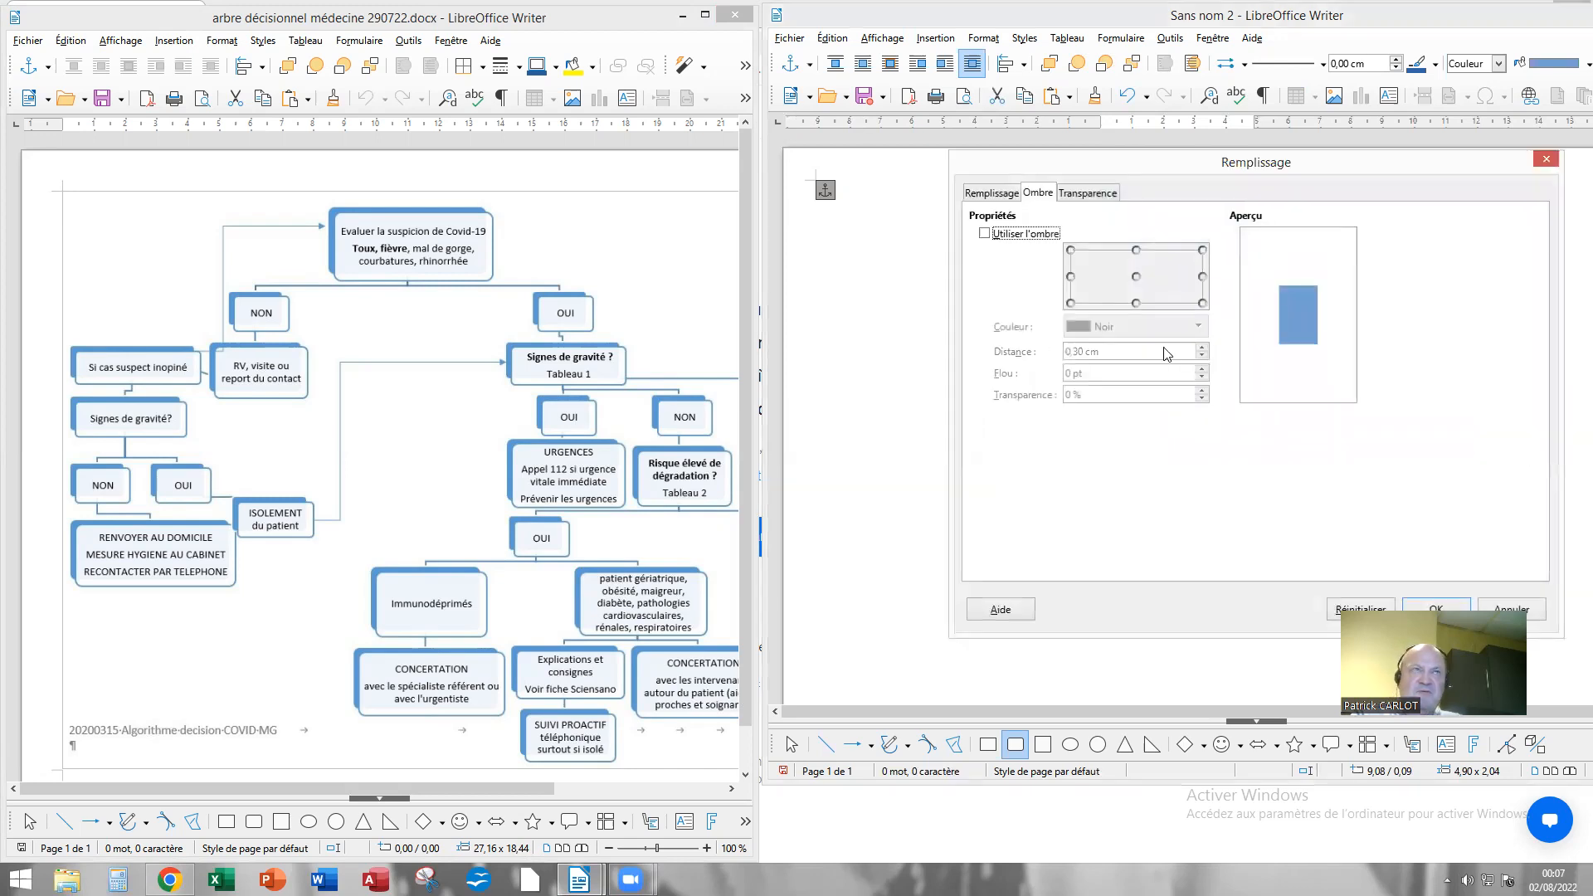
{"action": "left_click", "coordinate": [984, 234]}
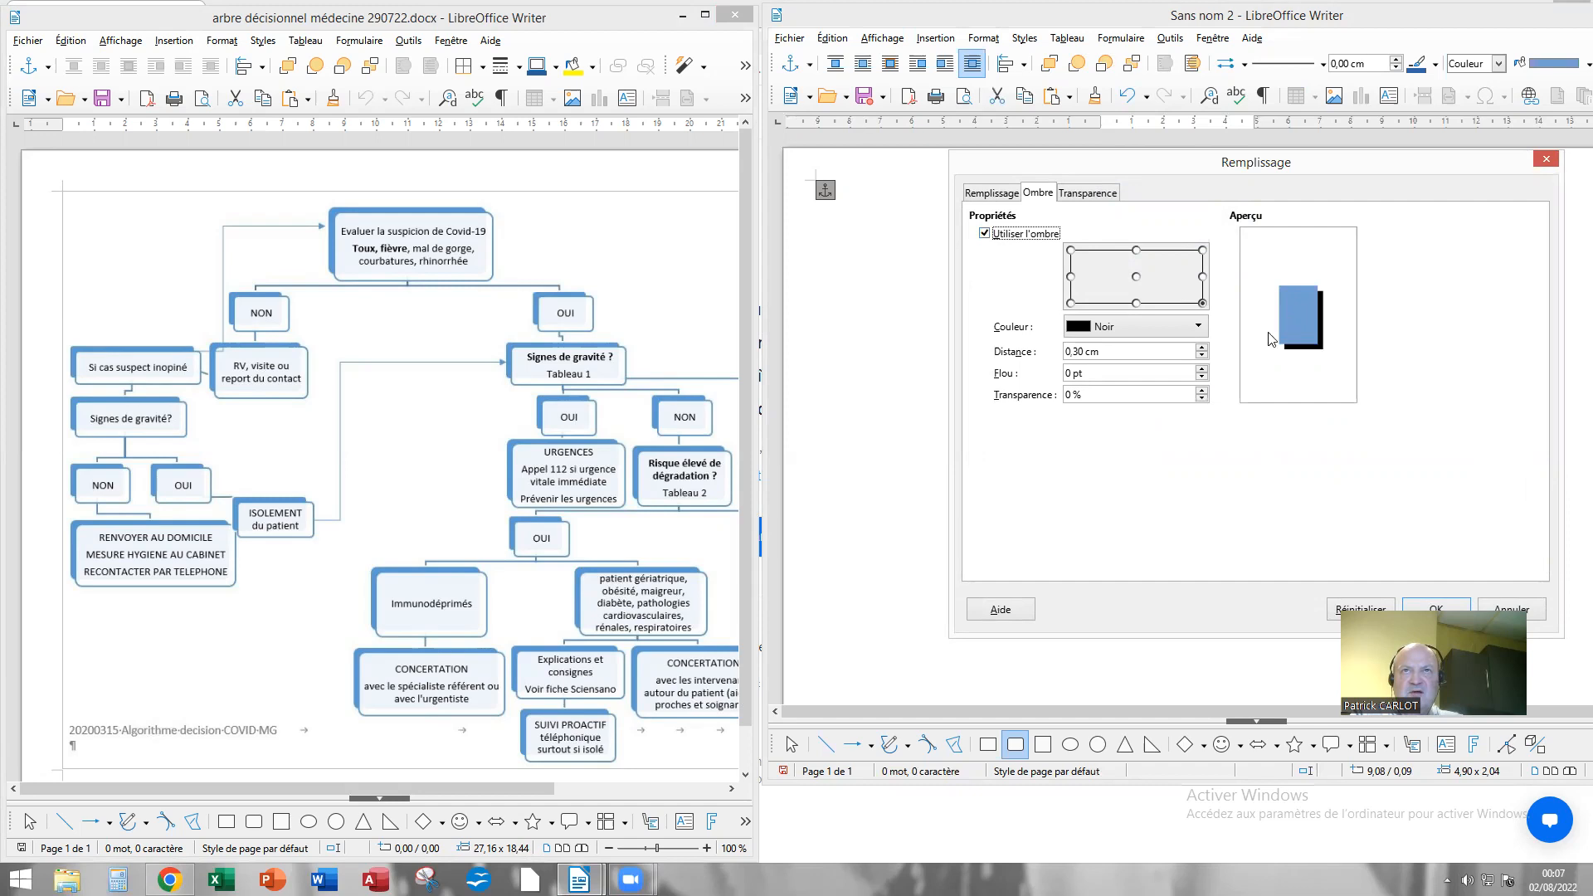
{"action": "left_click", "coordinate": [1071, 253]}
{"action": "left_click", "coordinate": [1195, 328]}
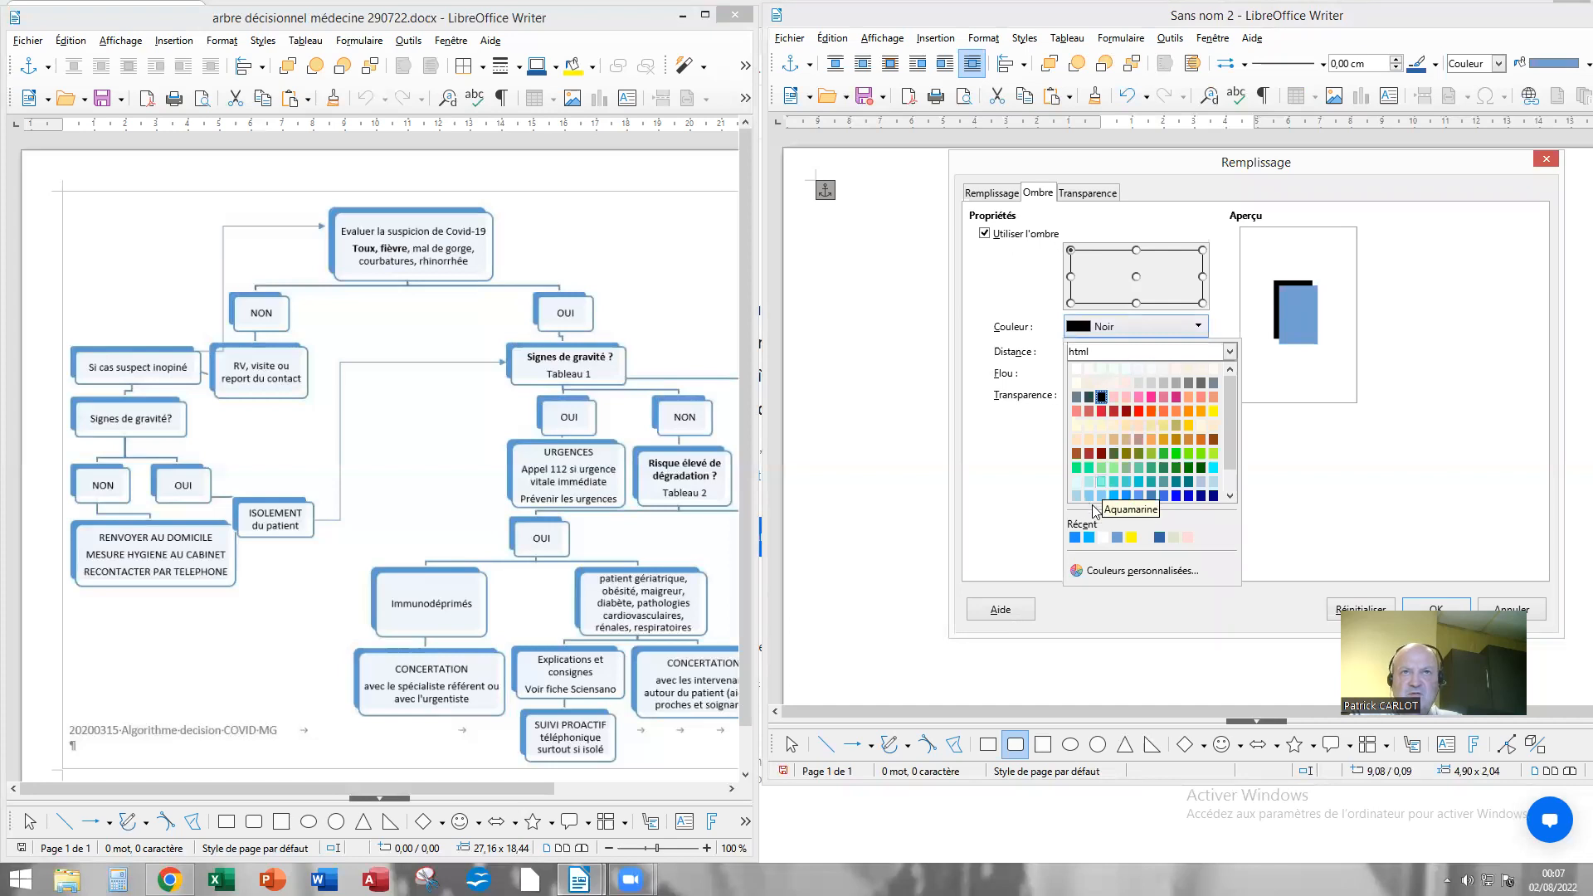
{"action": "left_click", "coordinate": [1127, 496]}
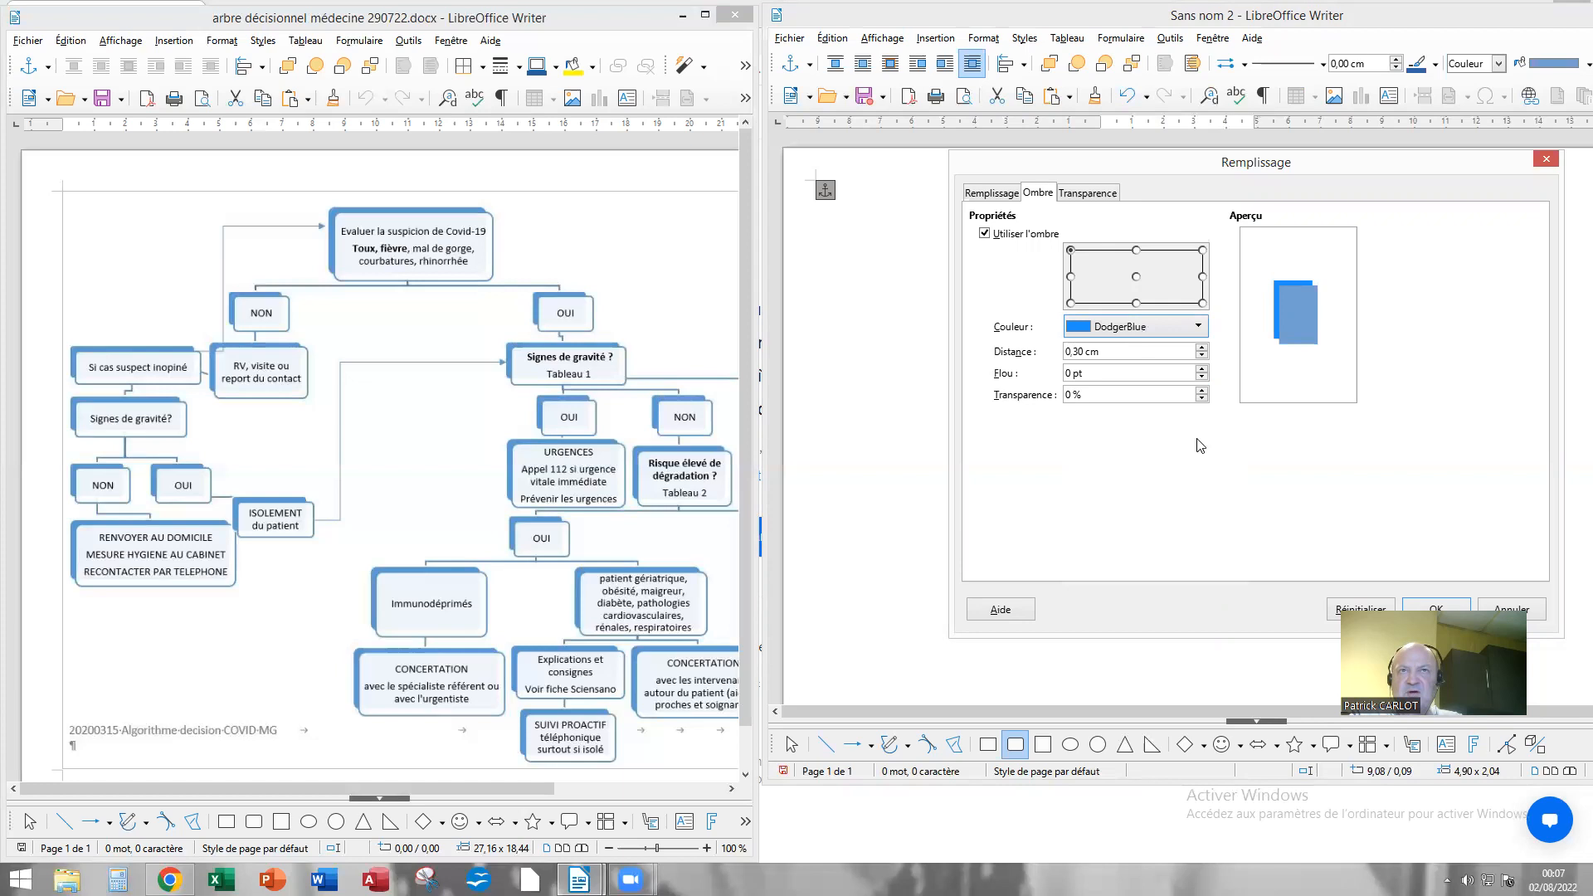
Step: Set the rounded rectangle's fill to none and apply the fill and shadow settings
{"action": "left_click", "coordinate": [990, 192]}
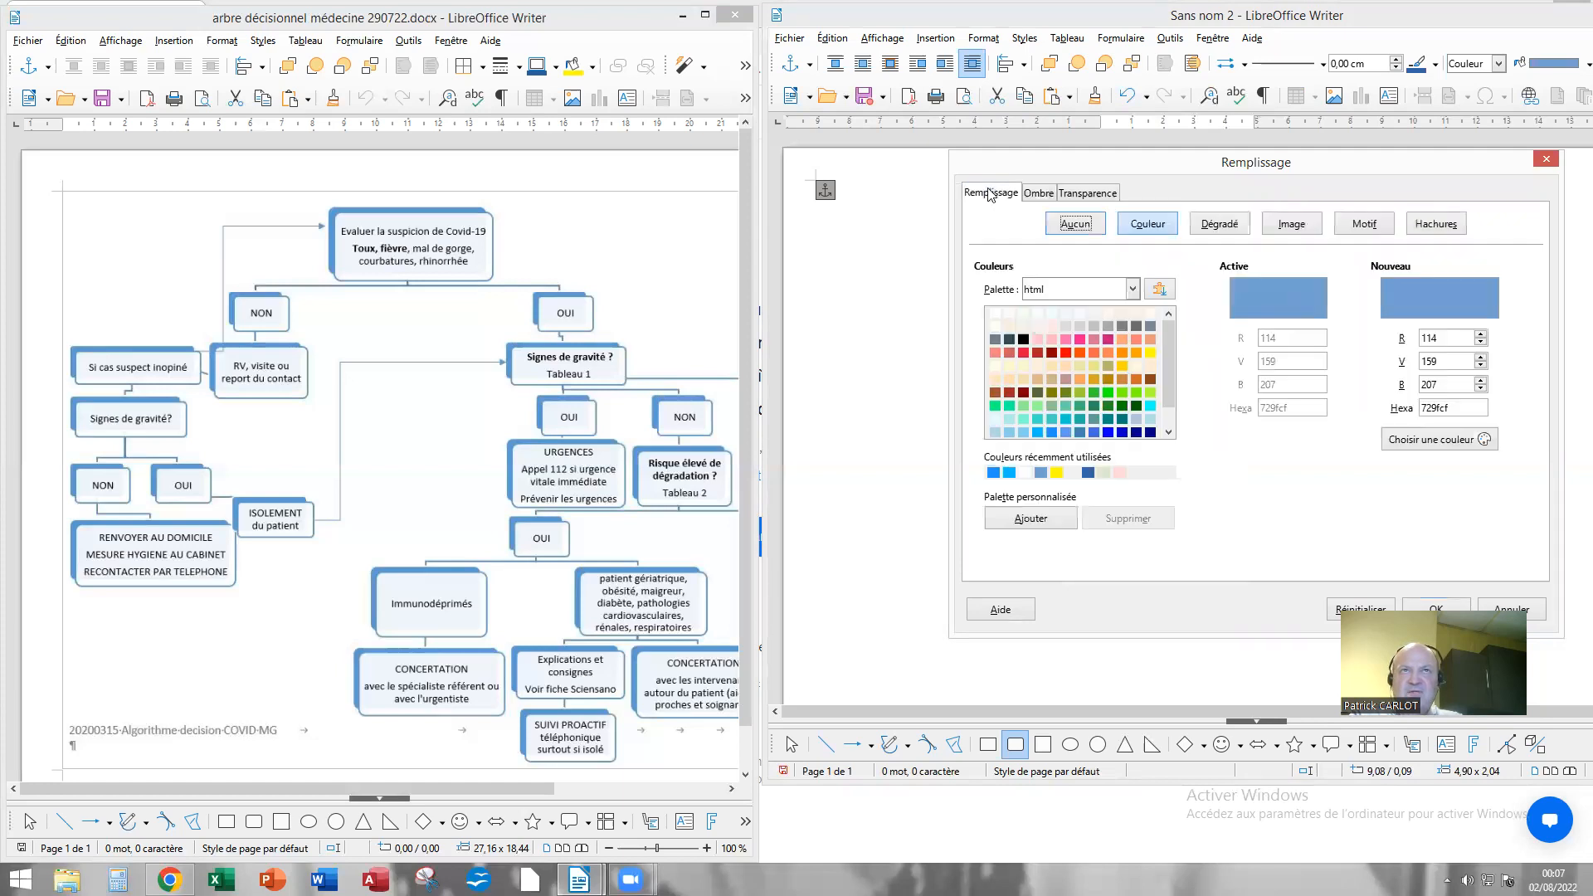
{"action": "left_click", "coordinate": [1083, 227]}
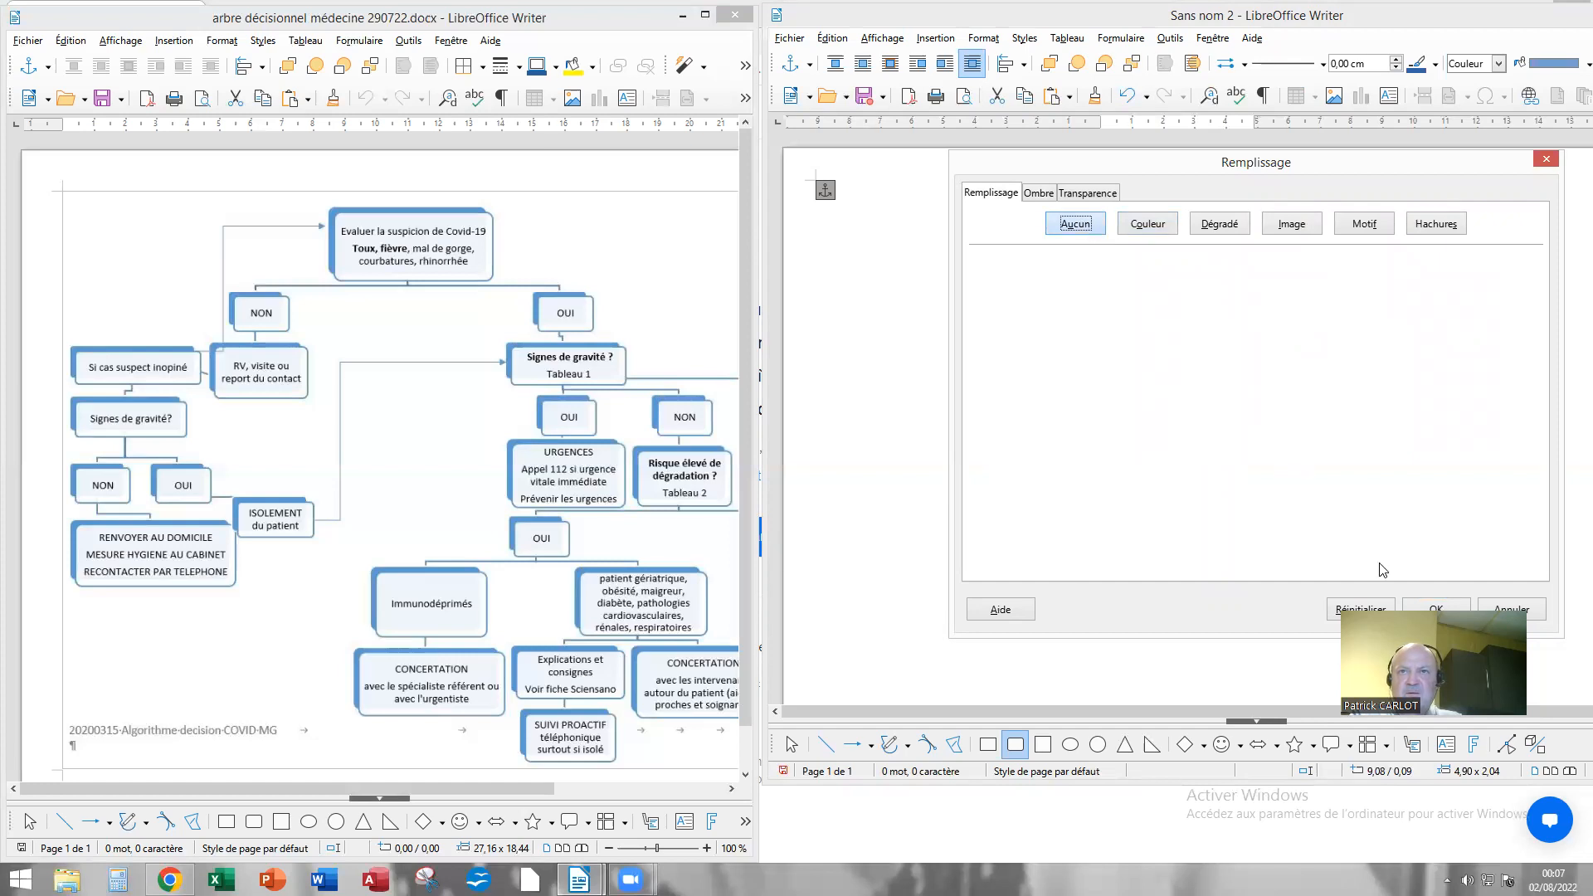
{"action": "left_click", "coordinate": [1436, 612]}
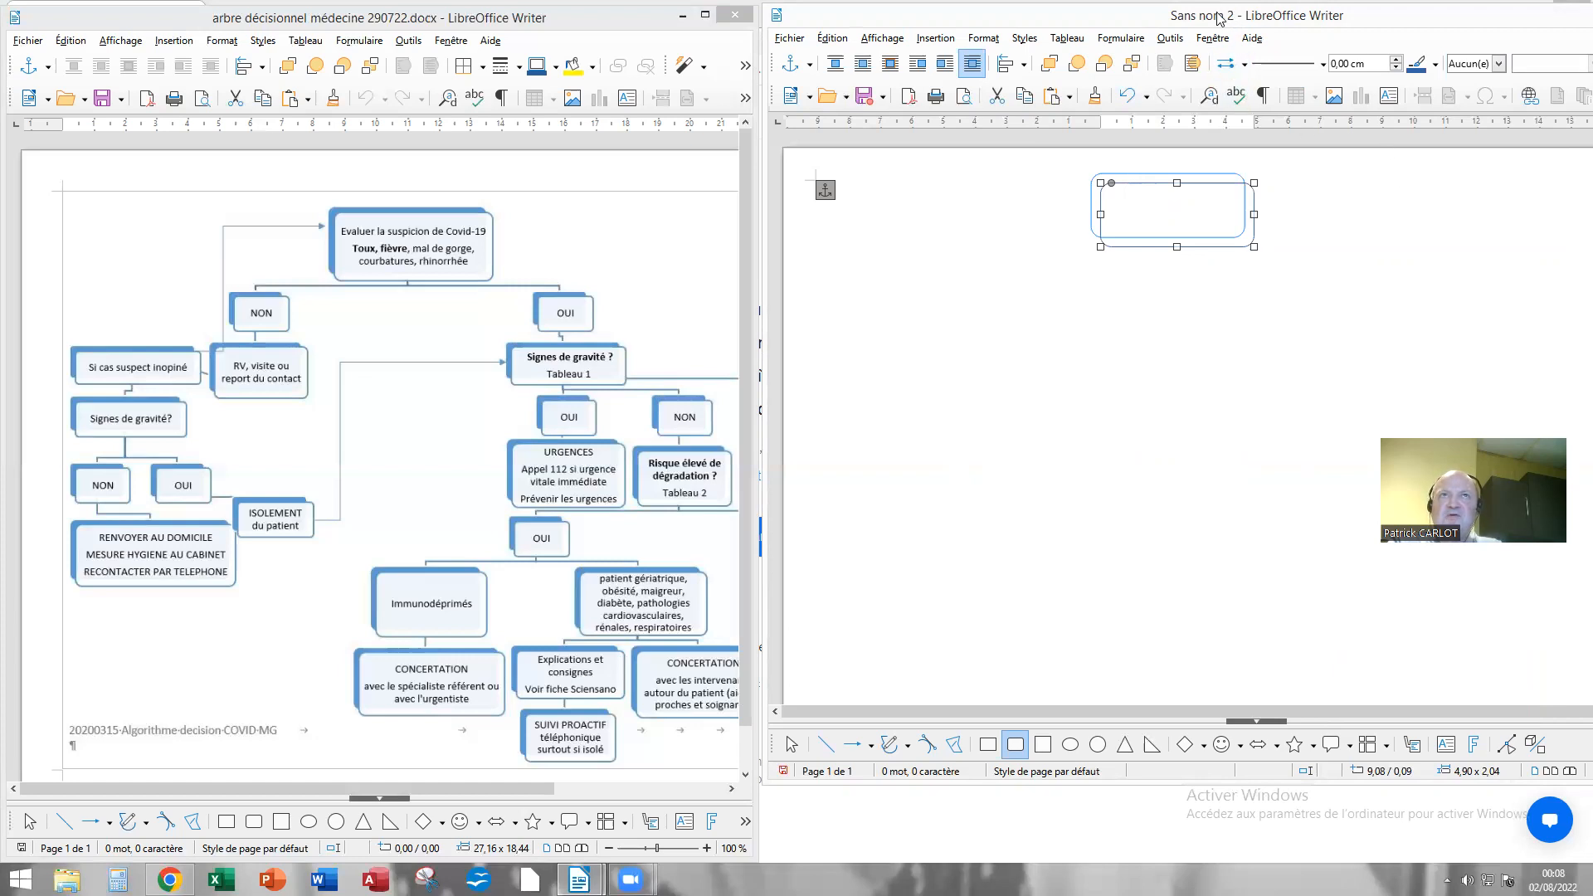
Step: Give the rounded rectangle a solid white colour fill and deselect it
{"action": "left_click_drag", "start_coordinate": [1217, 16], "coordinate": [1006, 39]}
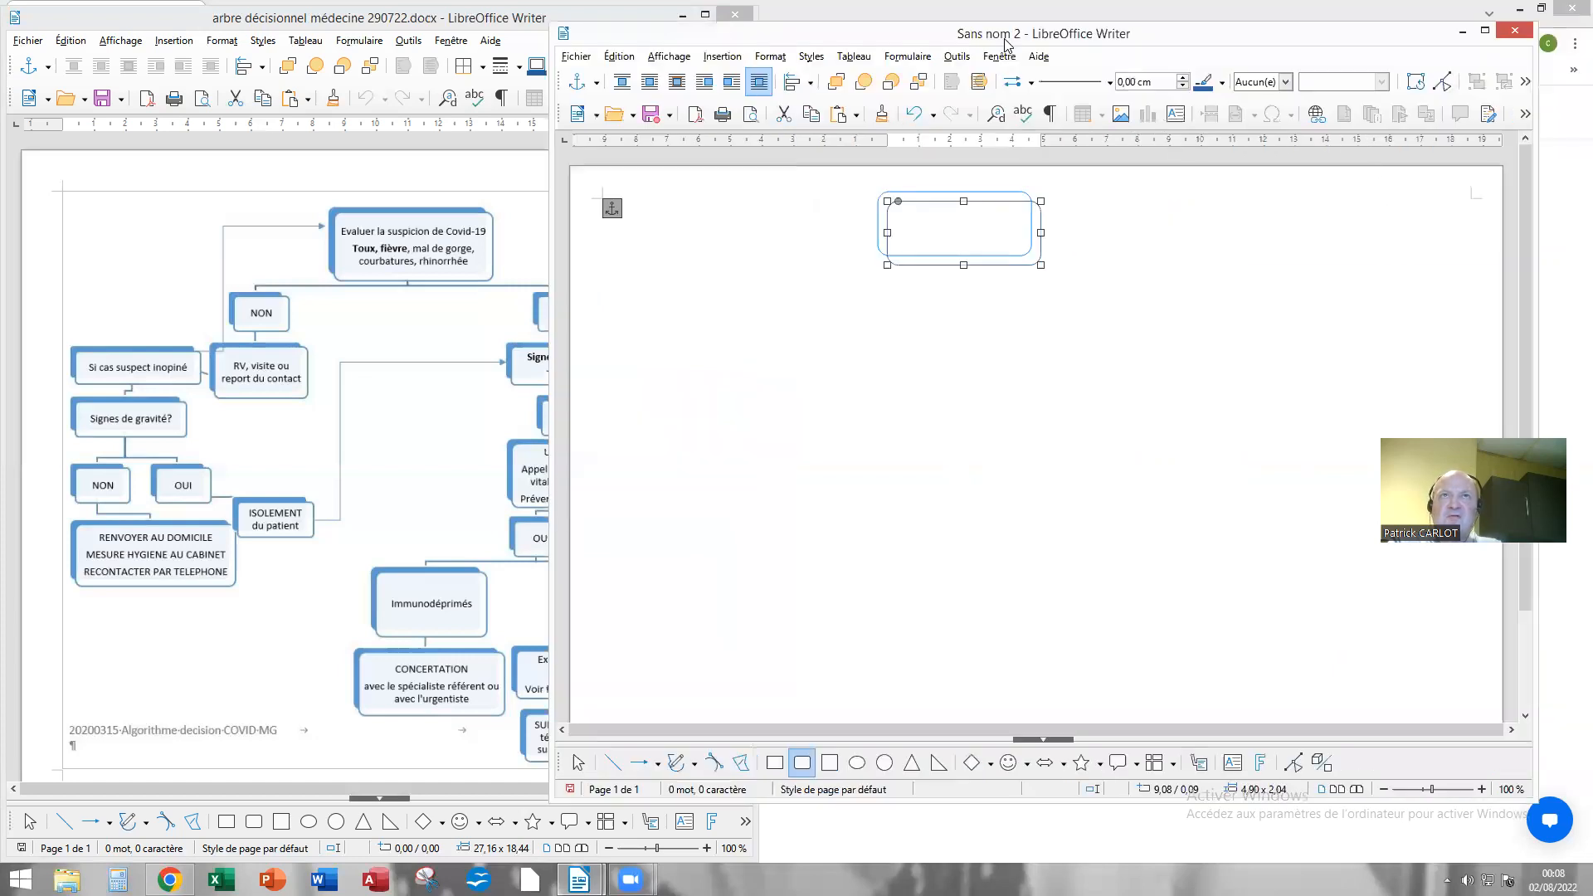
{"action": "left_click", "coordinate": [1285, 81]}
{"action": "left_click", "coordinate": [1252, 112]}
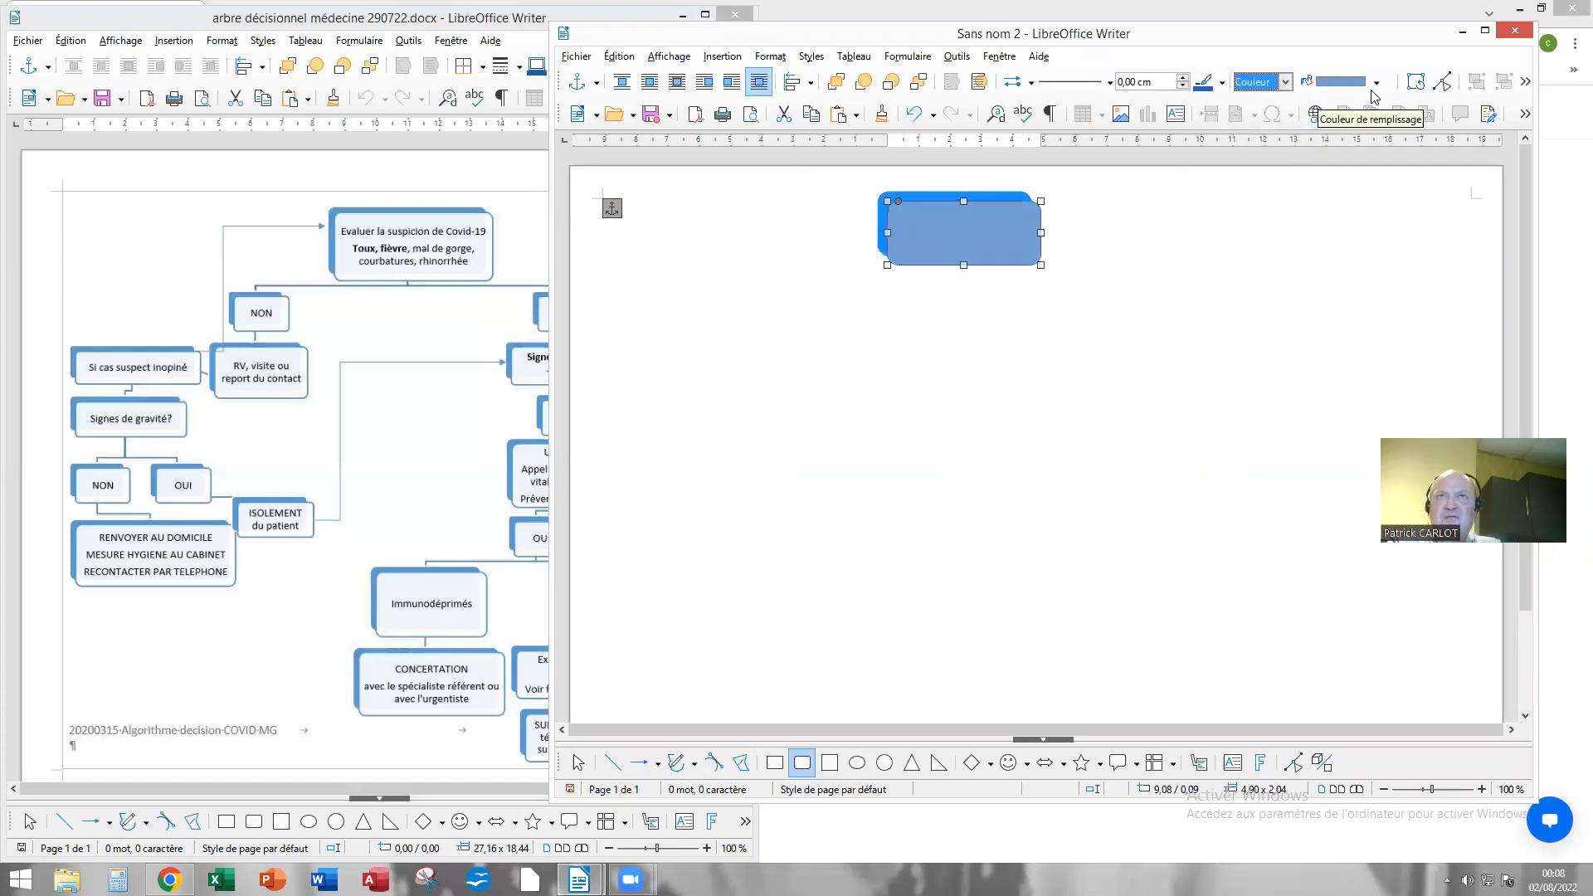
{"action": "left_click", "coordinate": [1375, 83]}
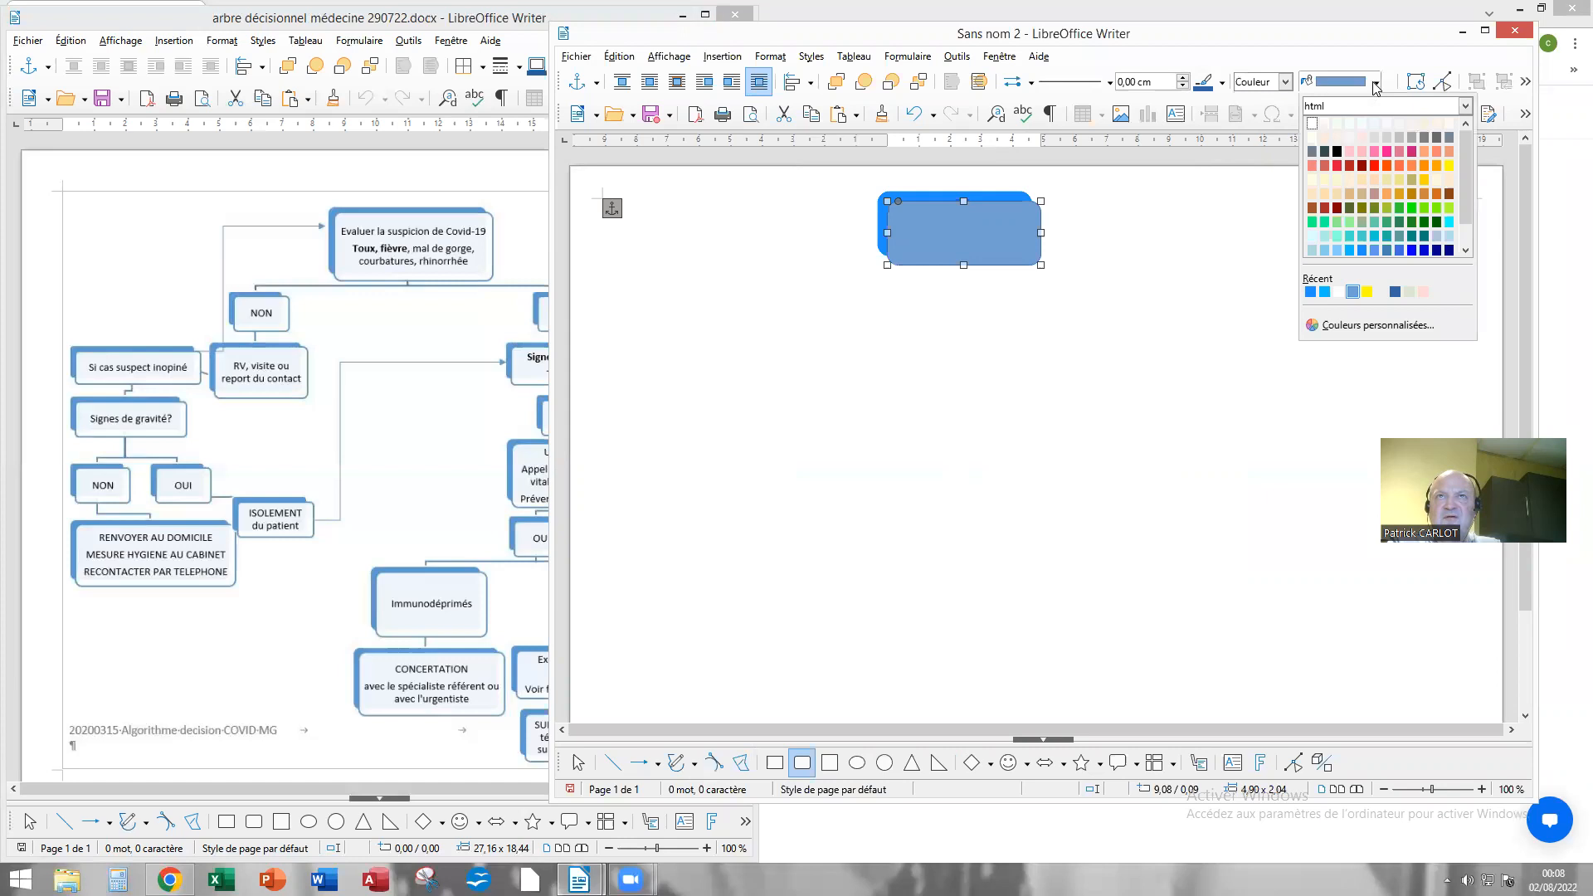
{"action": "left_click", "coordinate": [1312, 126]}
{"action": "left_click", "coordinate": [1161, 263]}
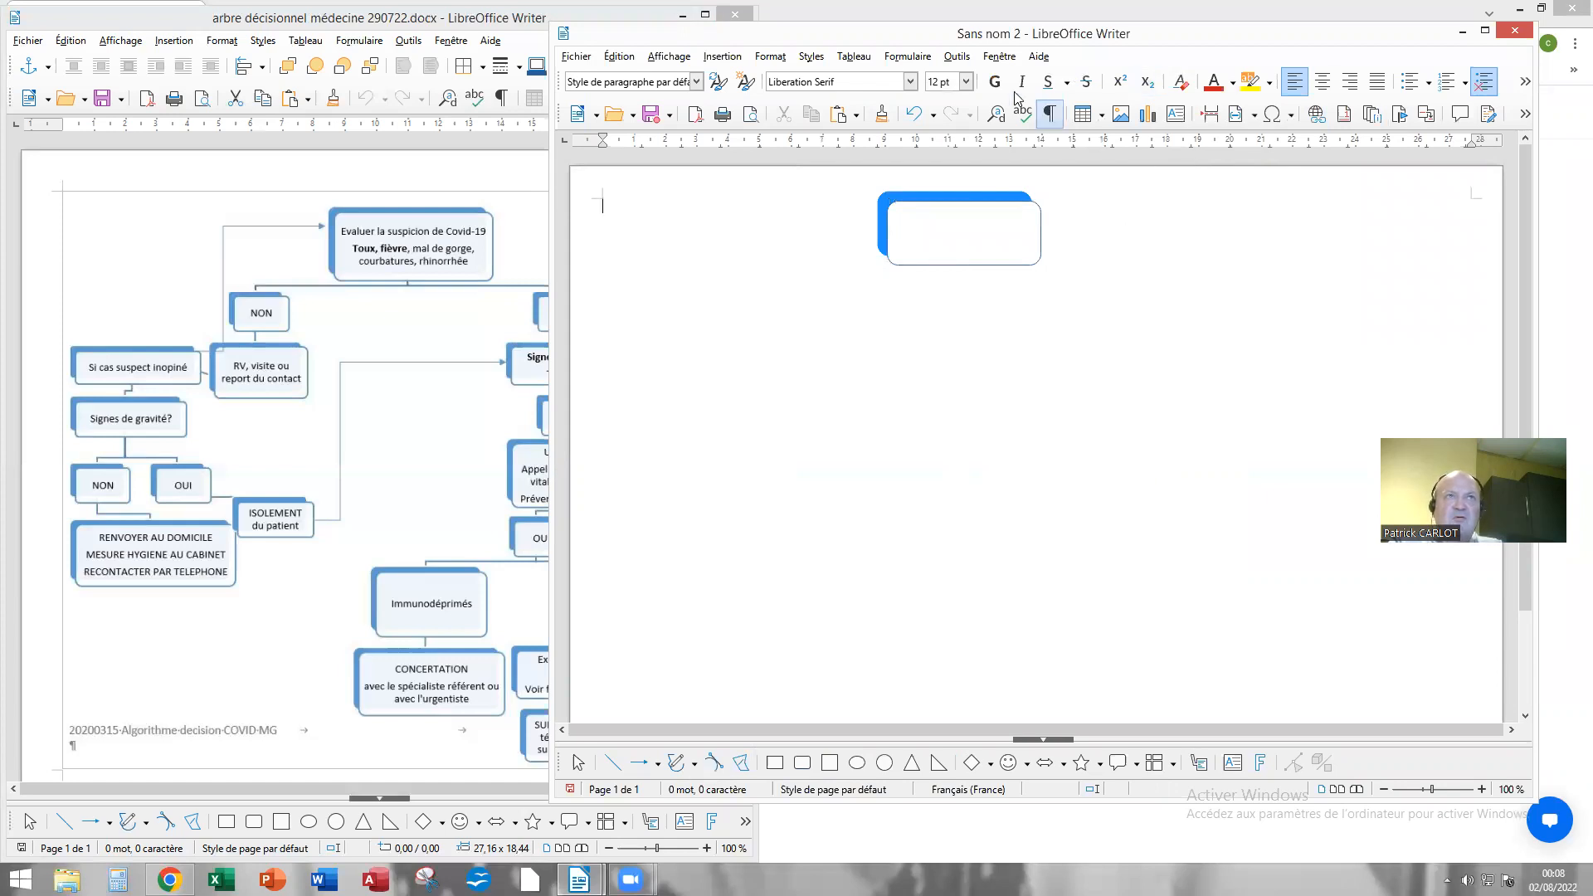
Step: Add a text box to the rounded rectangle and enlarge the shape to about 5.2 × 2.4 cm
{"action": "left_click_drag", "start_coordinate": [1039, 42], "coordinate": [1141, 46]}
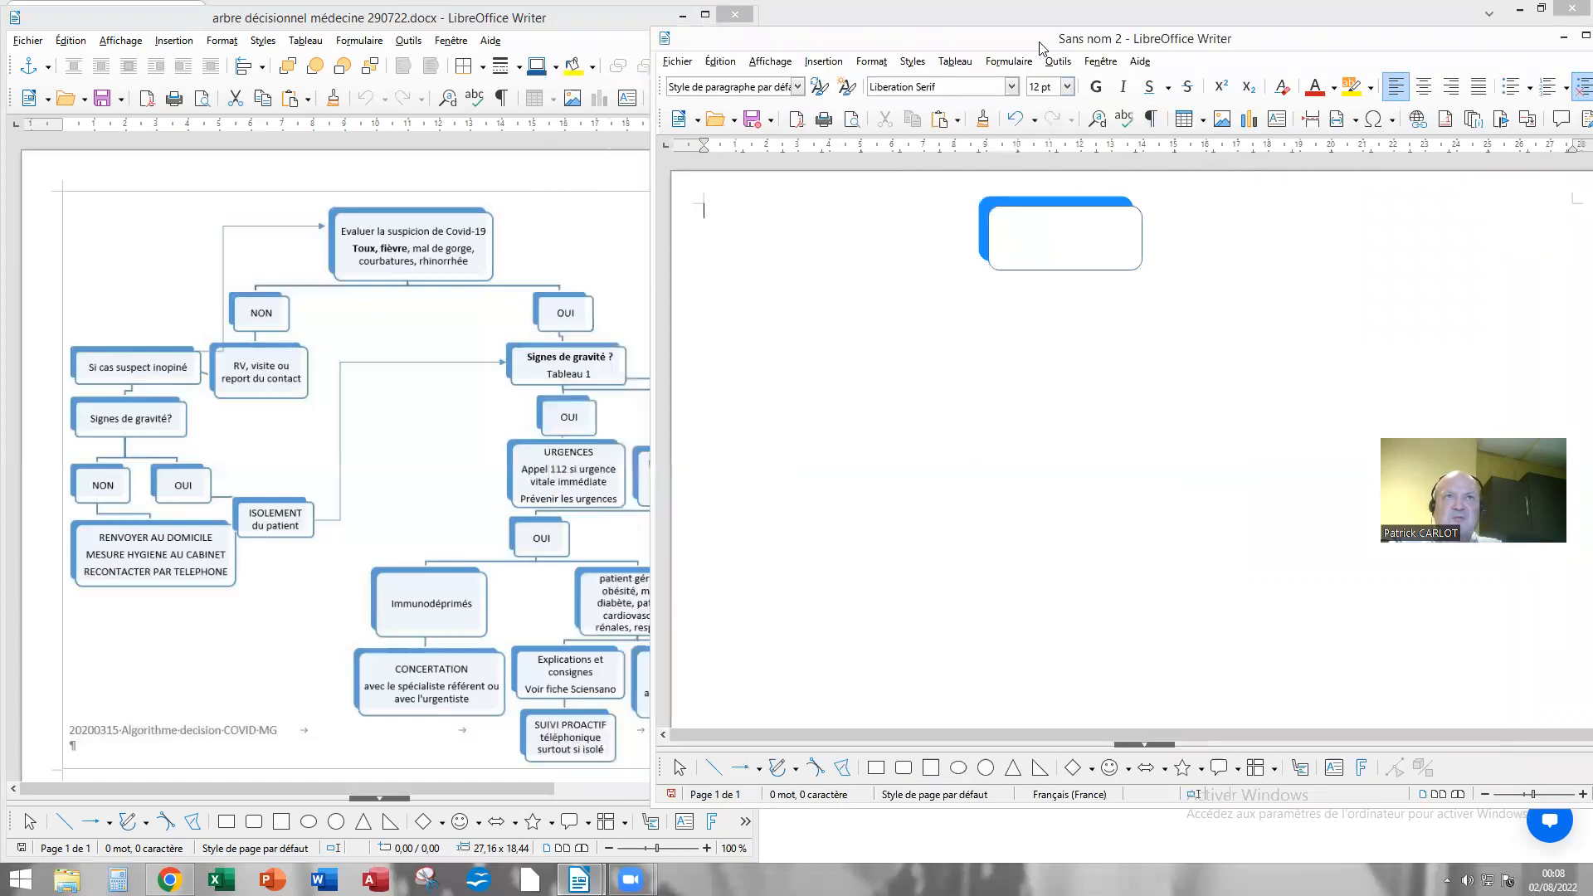
{"action": "left_click", "coordinate": [1030, 270]}
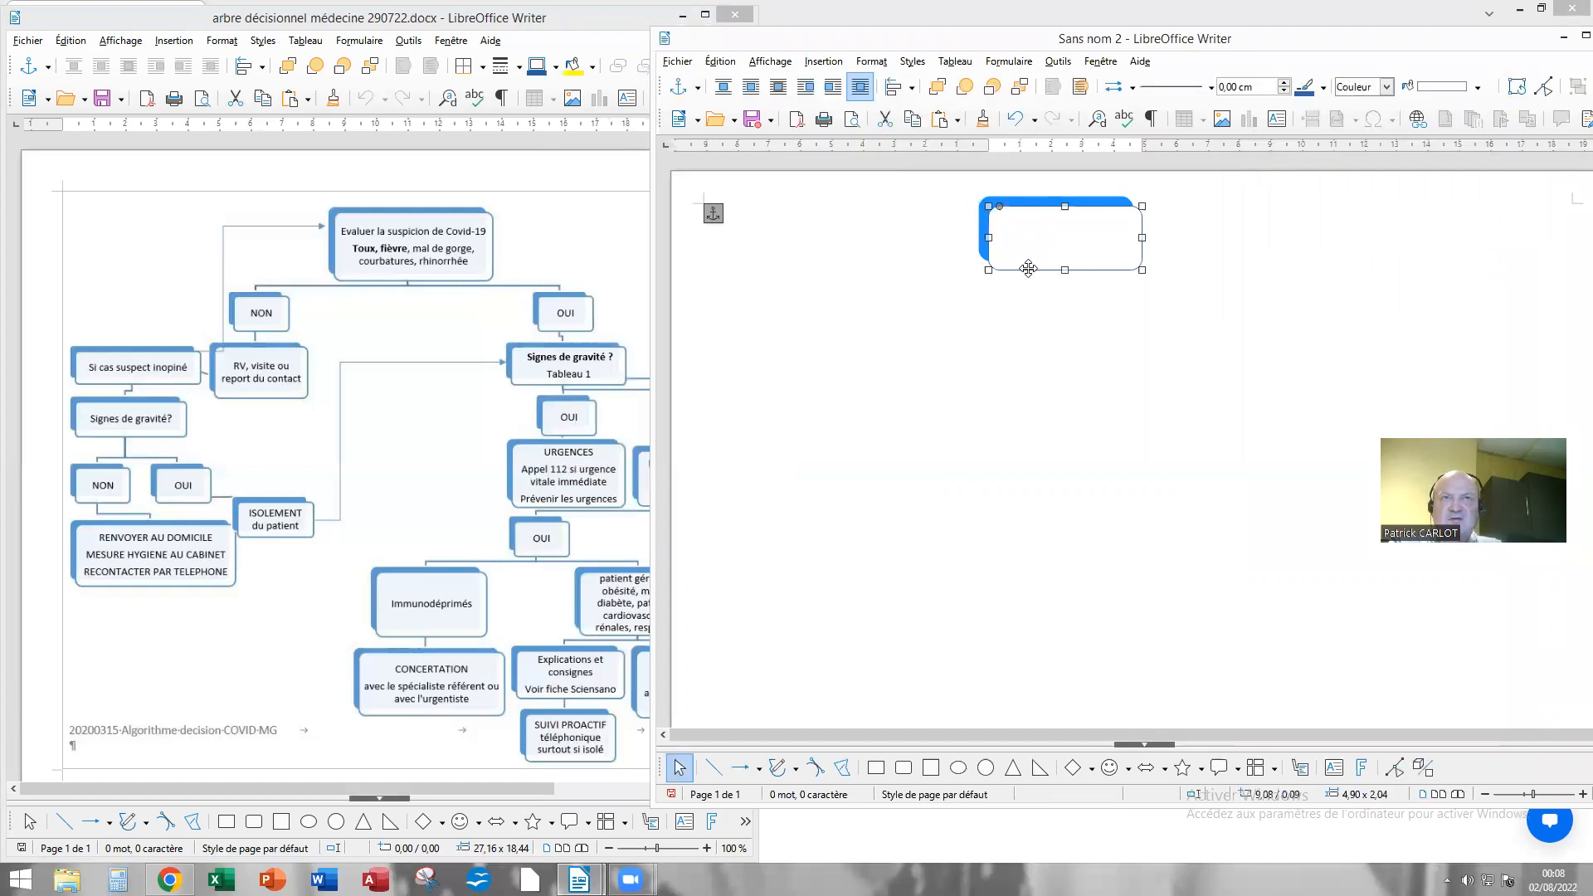
{"action": "right_click", "coordinate": [1029, 268]}
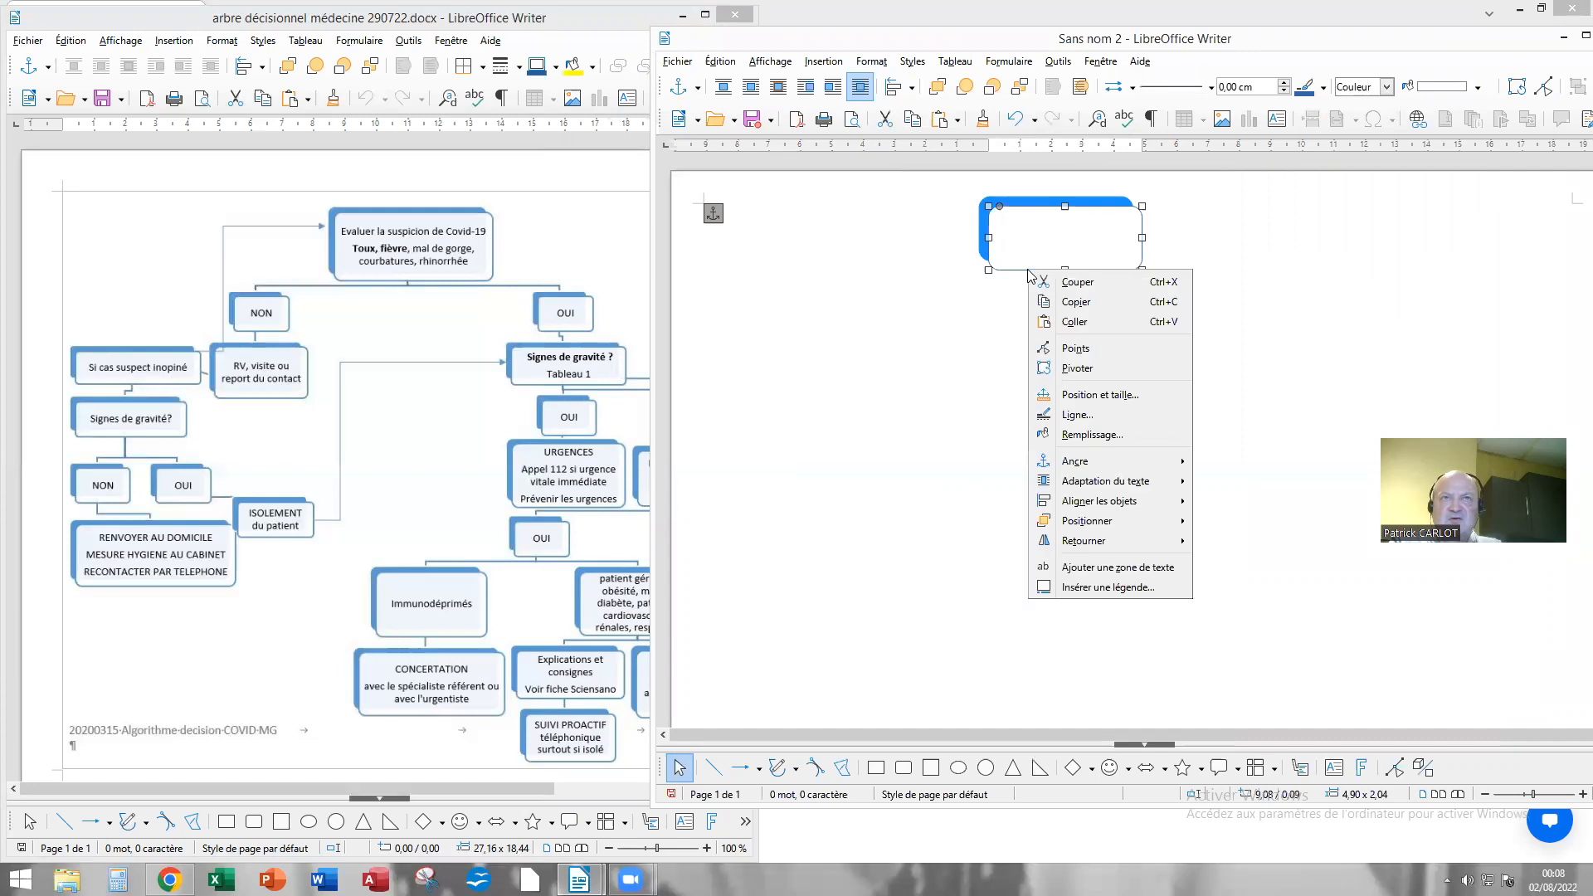
{"action": "left_click", "coordinate": [1117, 568]}
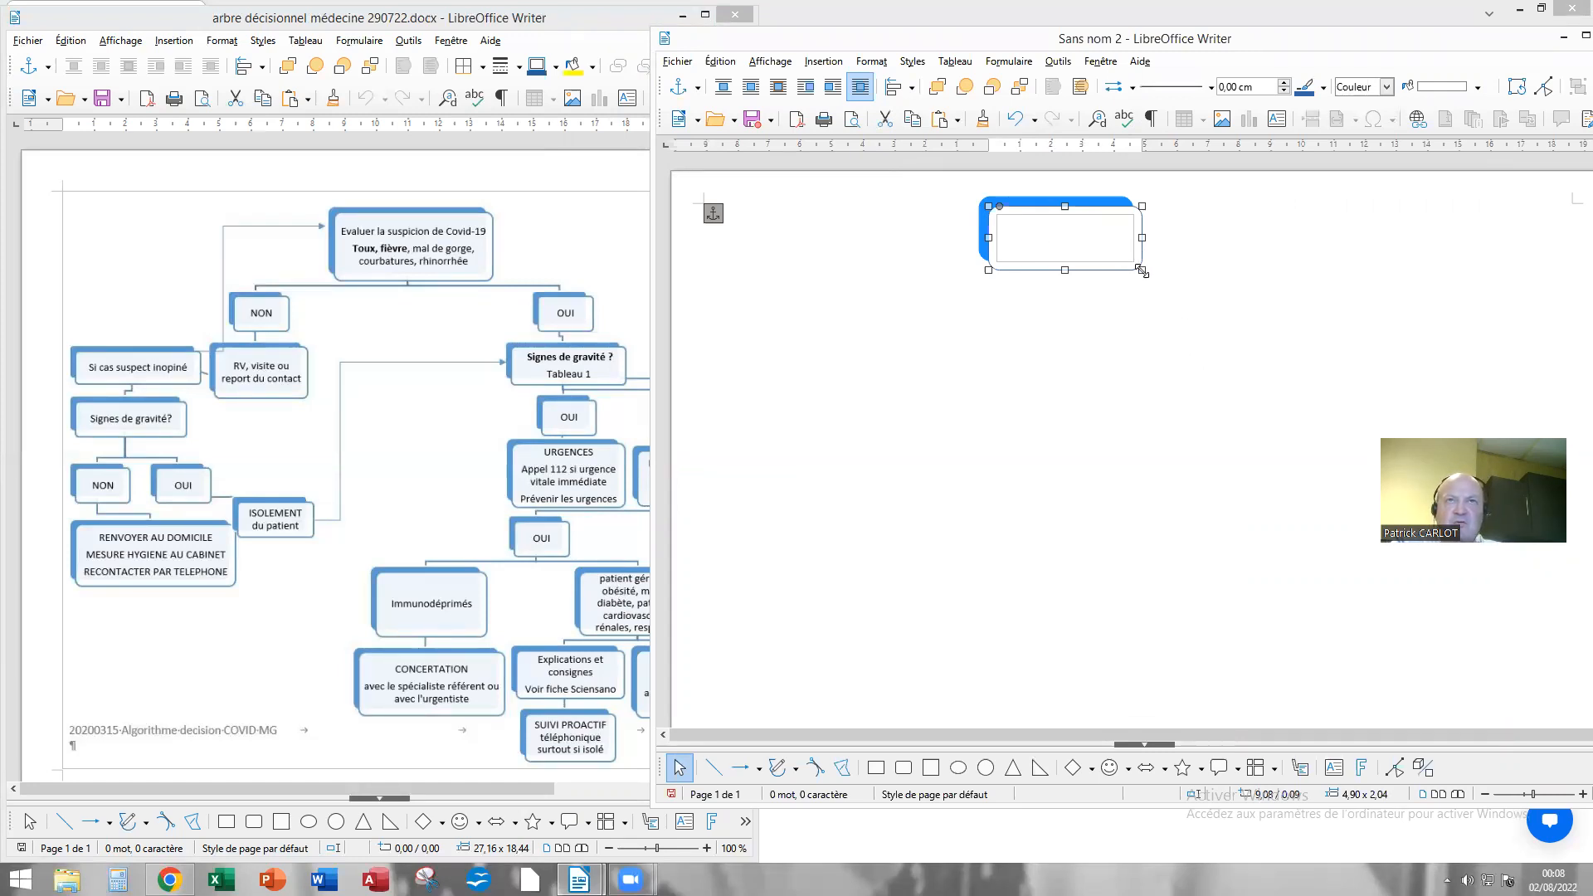
{"action": "left_click_drag", "start_coordinate": [1143, 272], "coordinate": [1151, 281]}
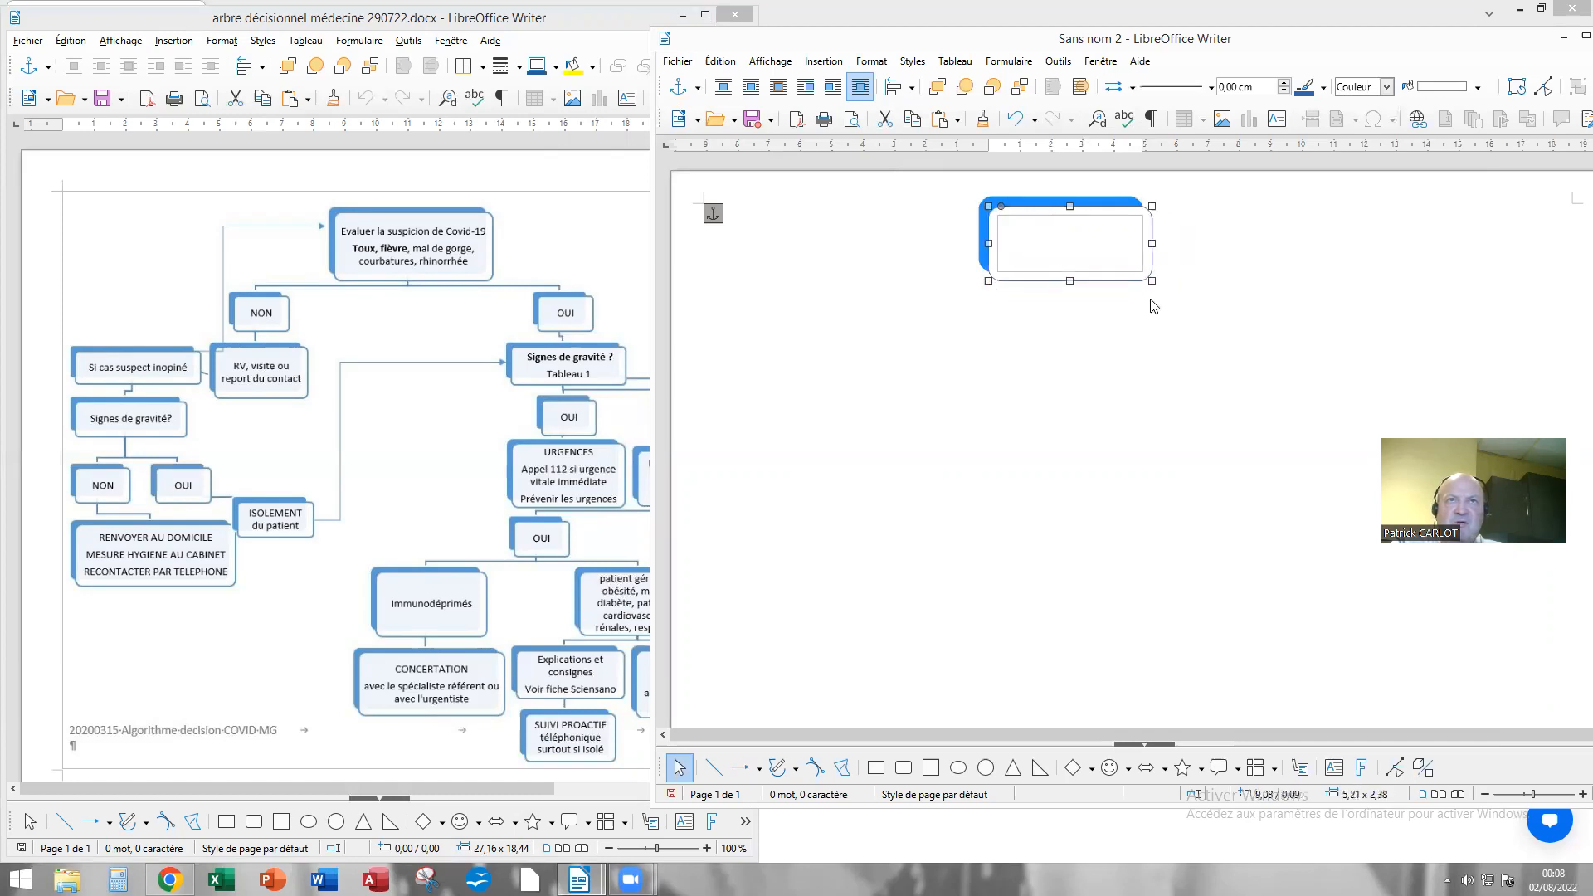
{"action": "left_click", "coordinate": [896, 351]}
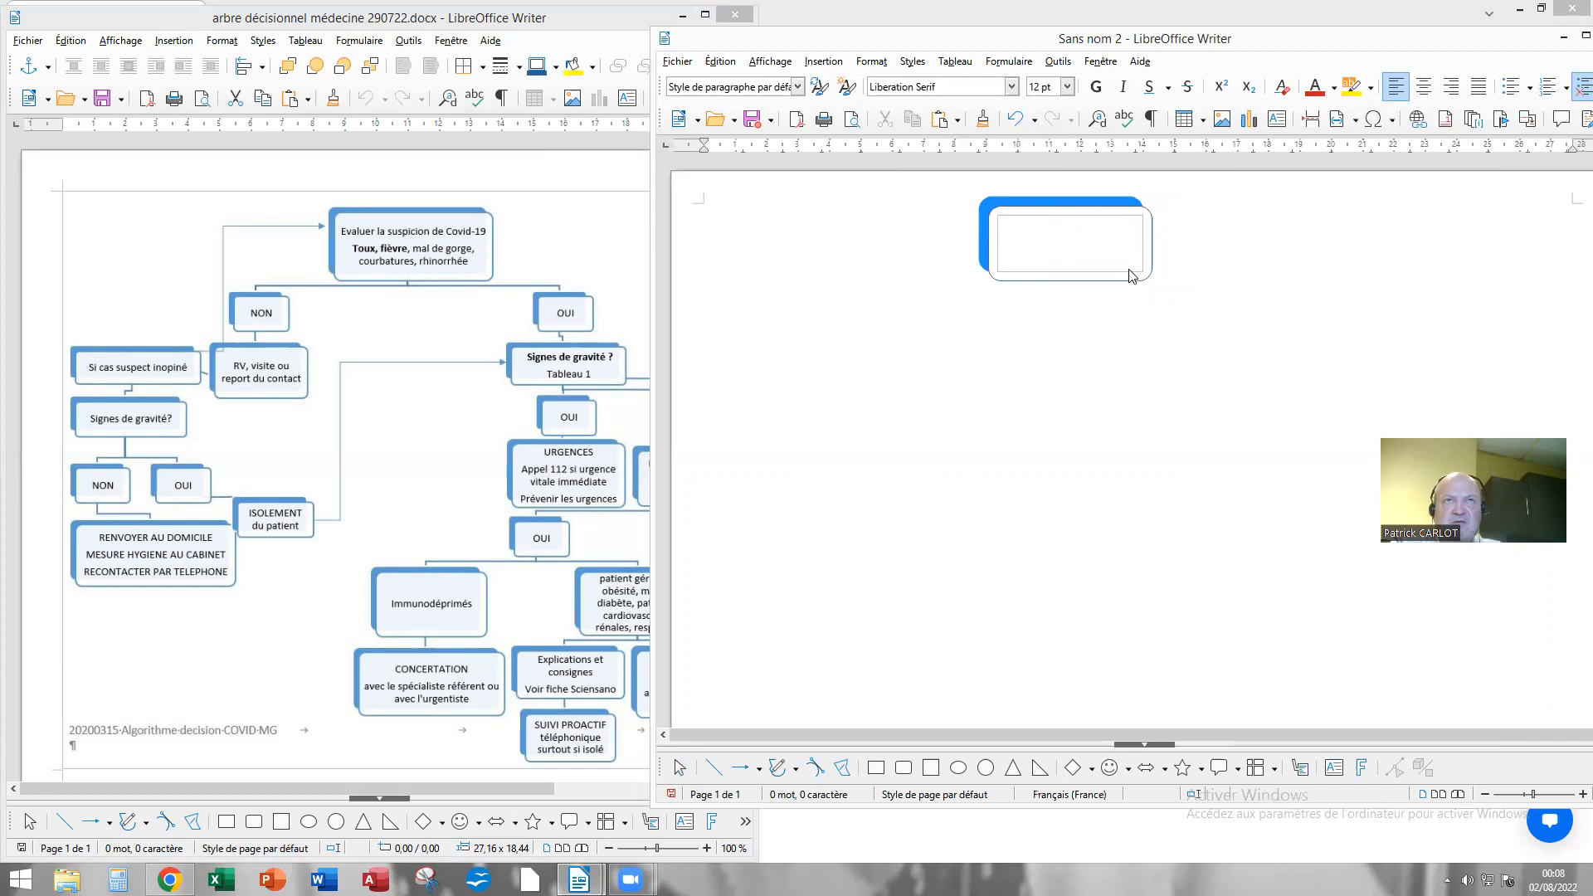
Step: Enter "Evaluer la suspicion de Covid-19" in the rounded box, with "Toux, fièvre, mal de gorge" as a new paragraph below it
{"action": "left_click", "coordinate": [1013, 238]}
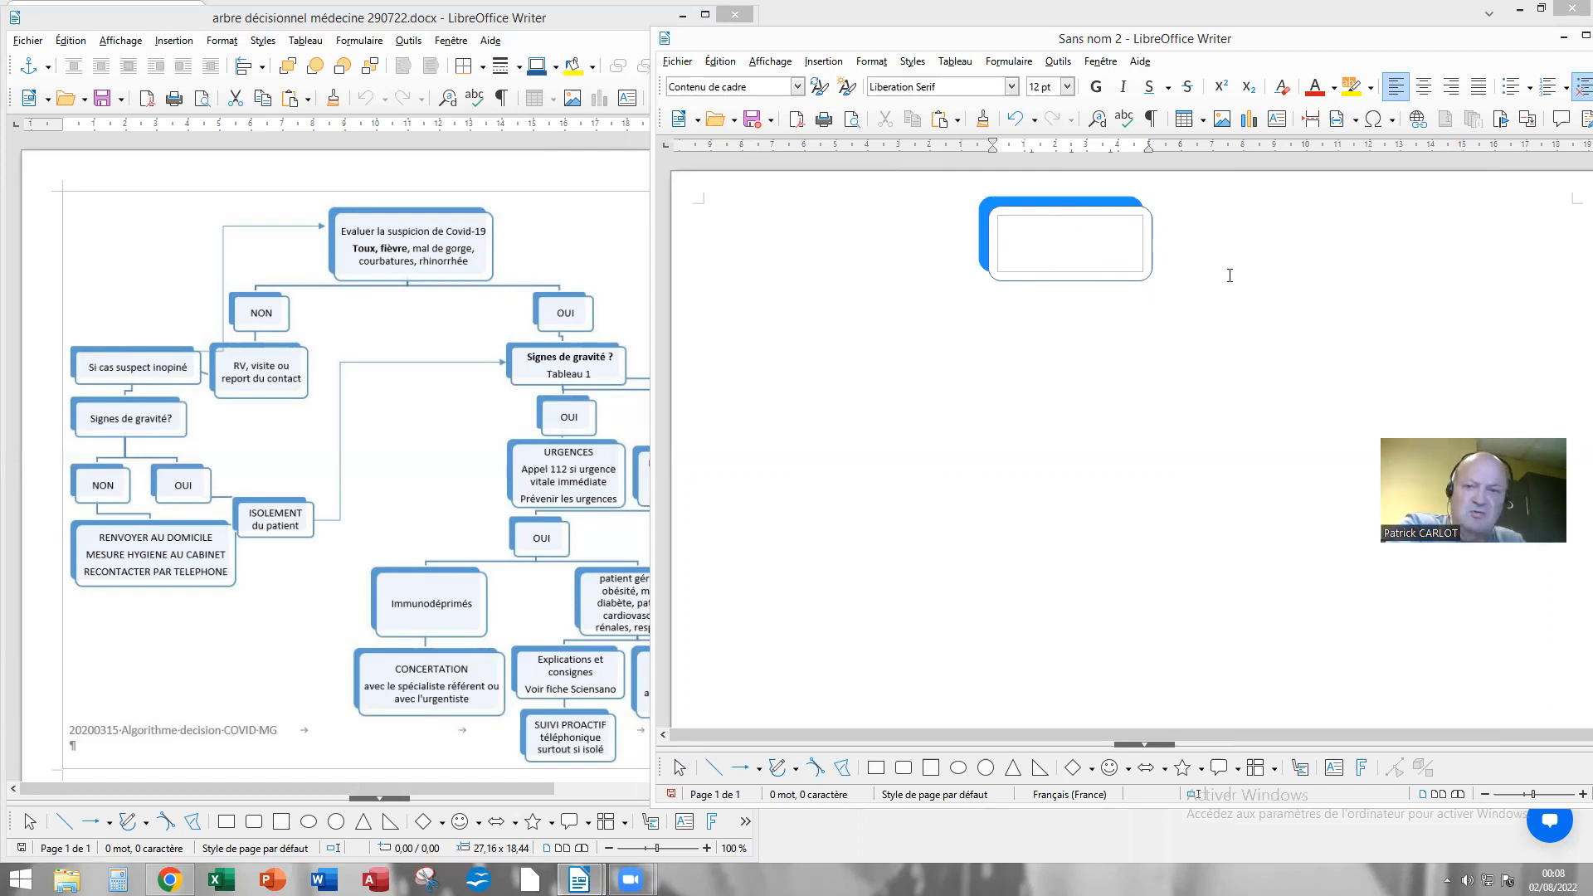
{"action": "type", "text": "Evaluer"}
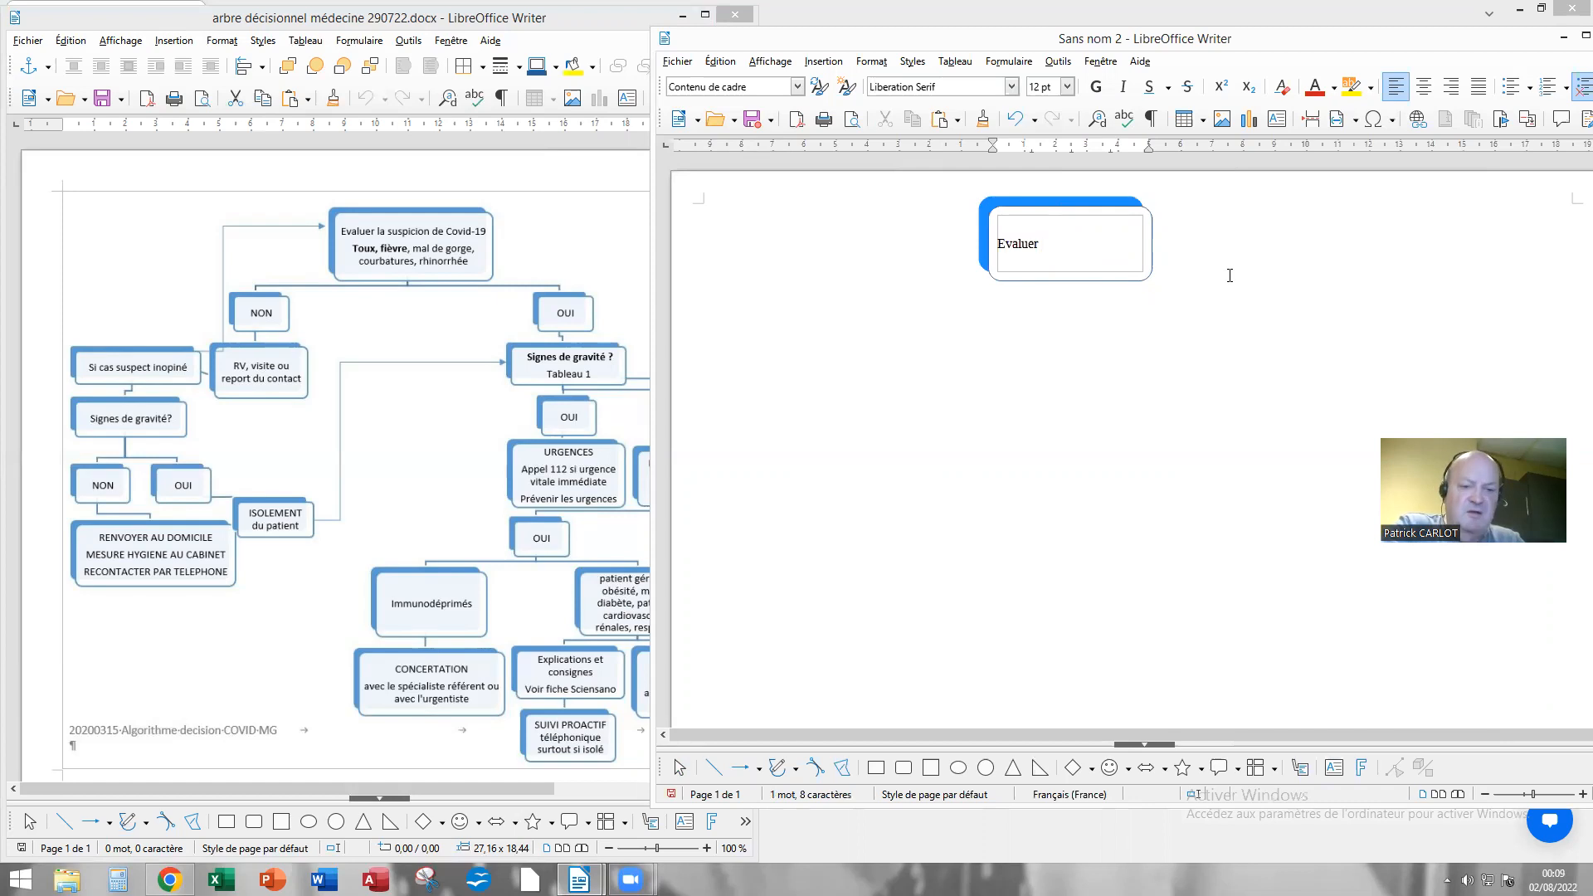
{"action": "type", "text": " la suspicion"}
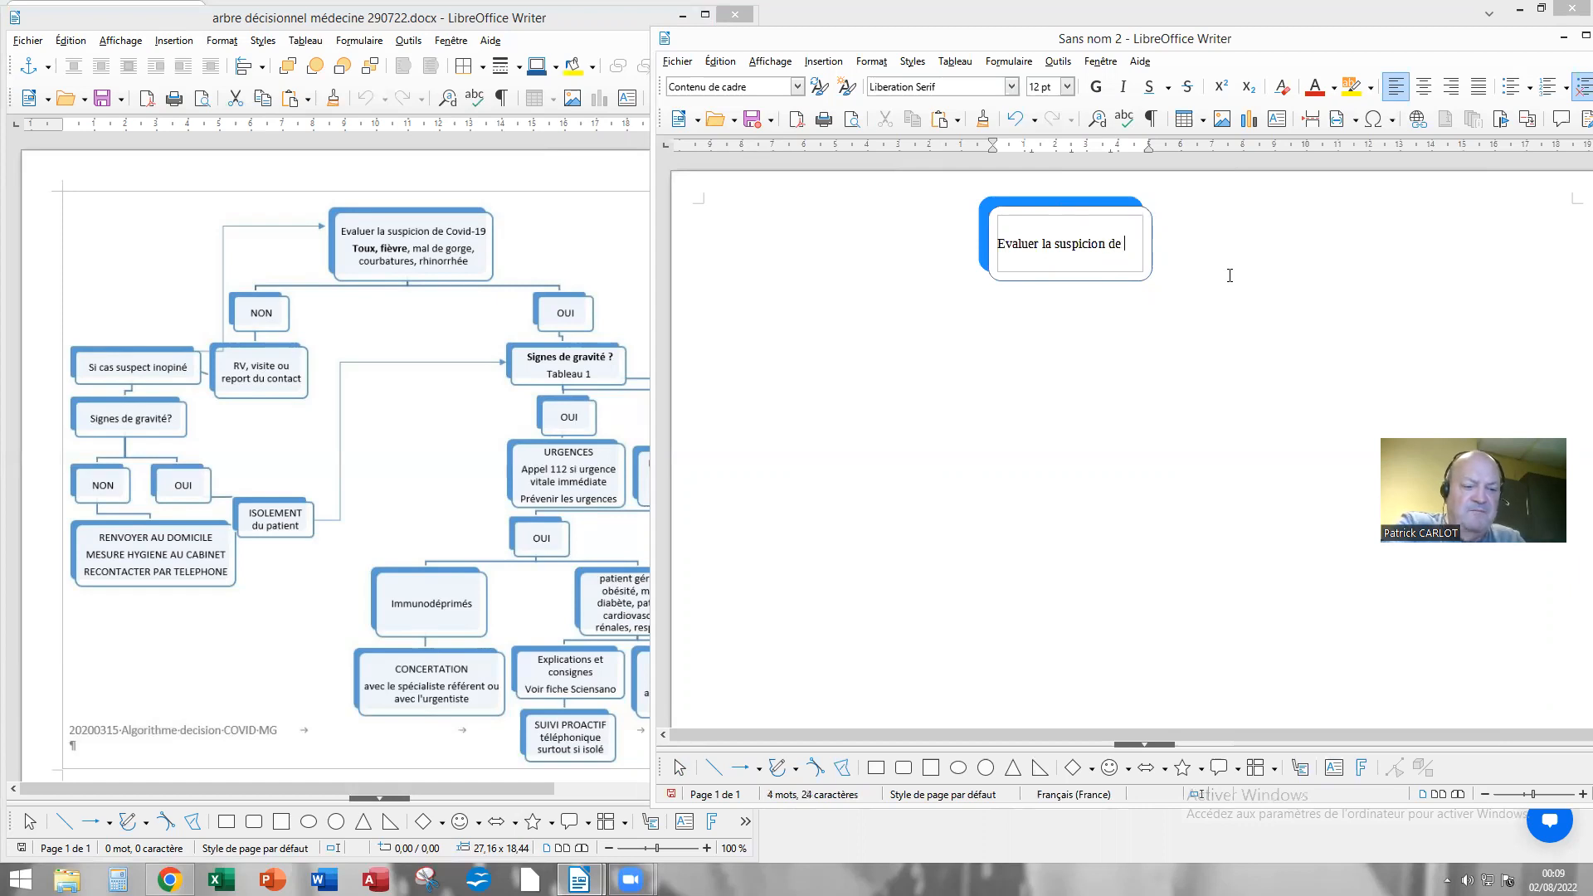
{"action": "type", "text": "de Covid-"}
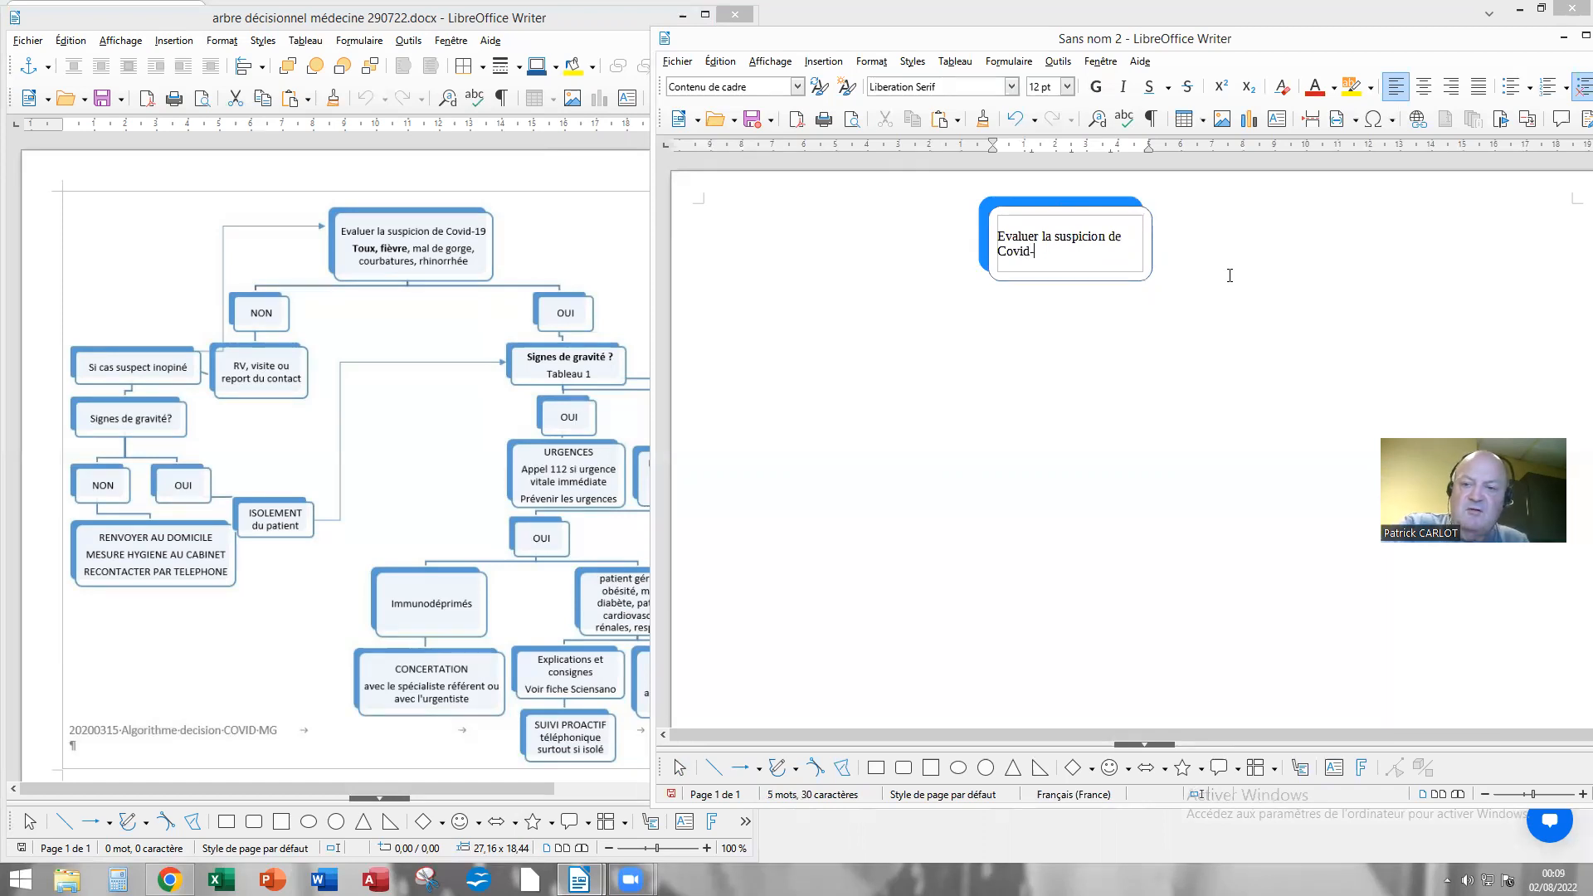
{"action": "type", "text": "19"}
{"action": "key", "text": "Return"}
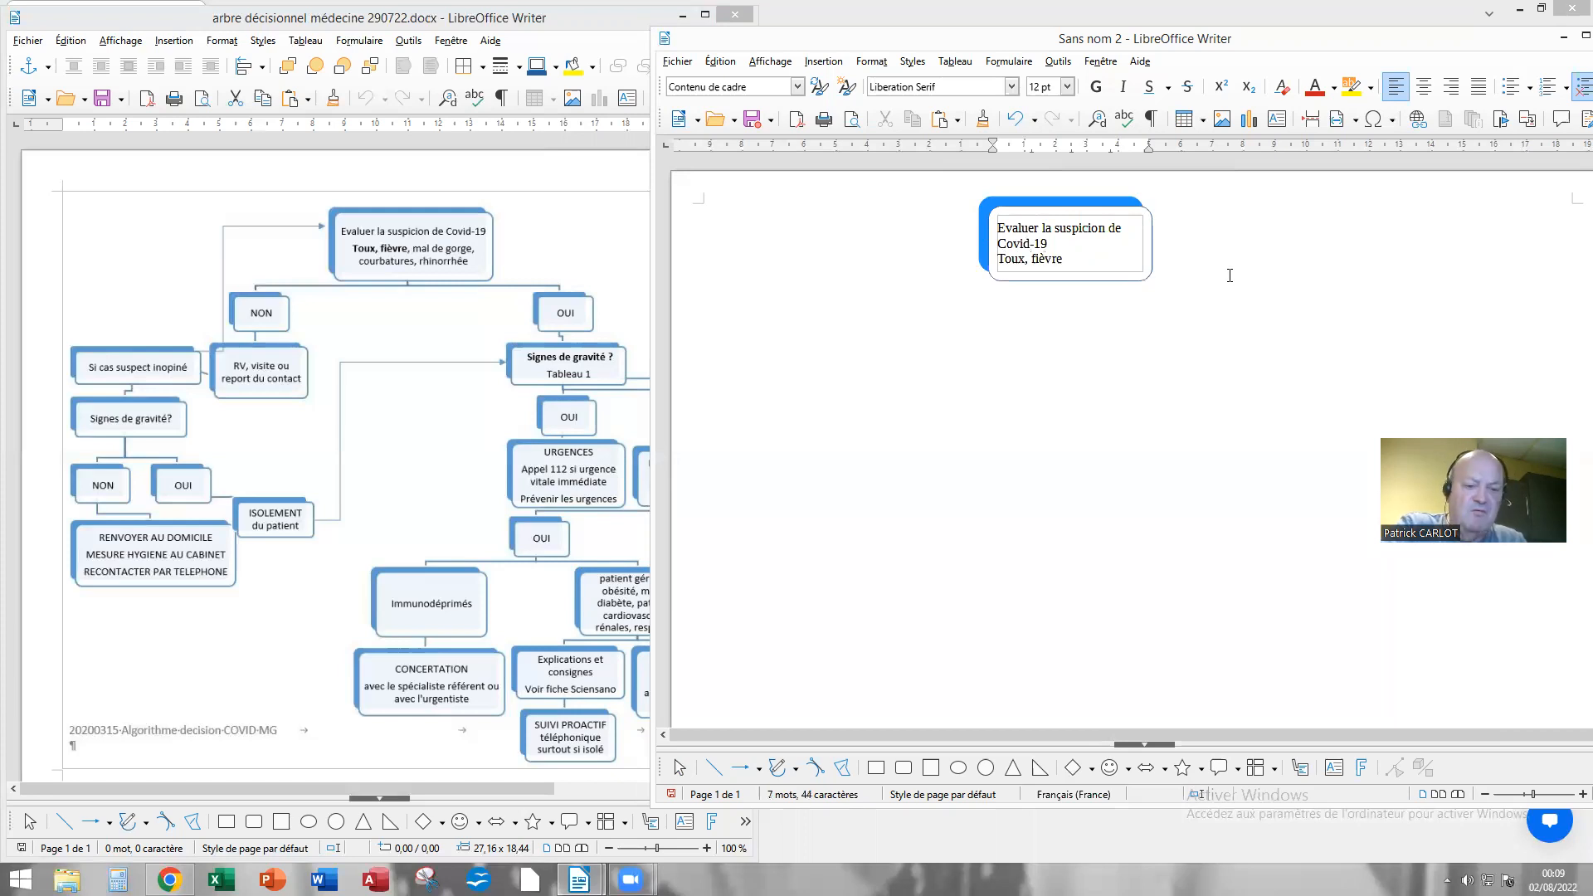
{"action": "type", "text": "e gorge"}
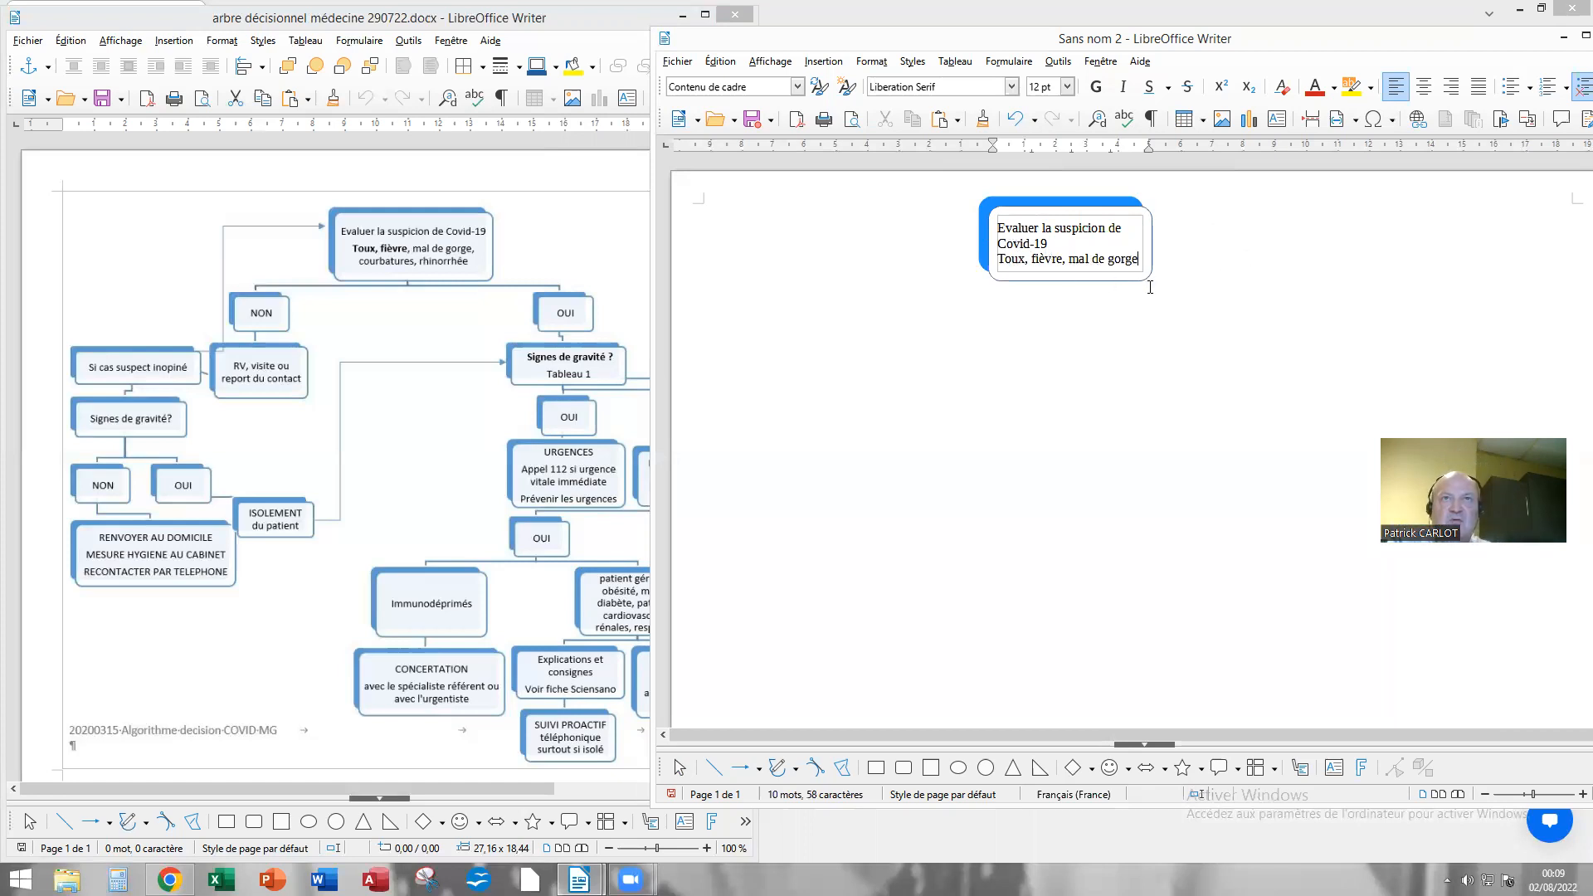
Step: Set all the text in the rounded box to 10 pt and centre it horizontally
{"action": "left_click_drag", "start_coordinate": [1140, 264], "coordinate": [993, 229]}
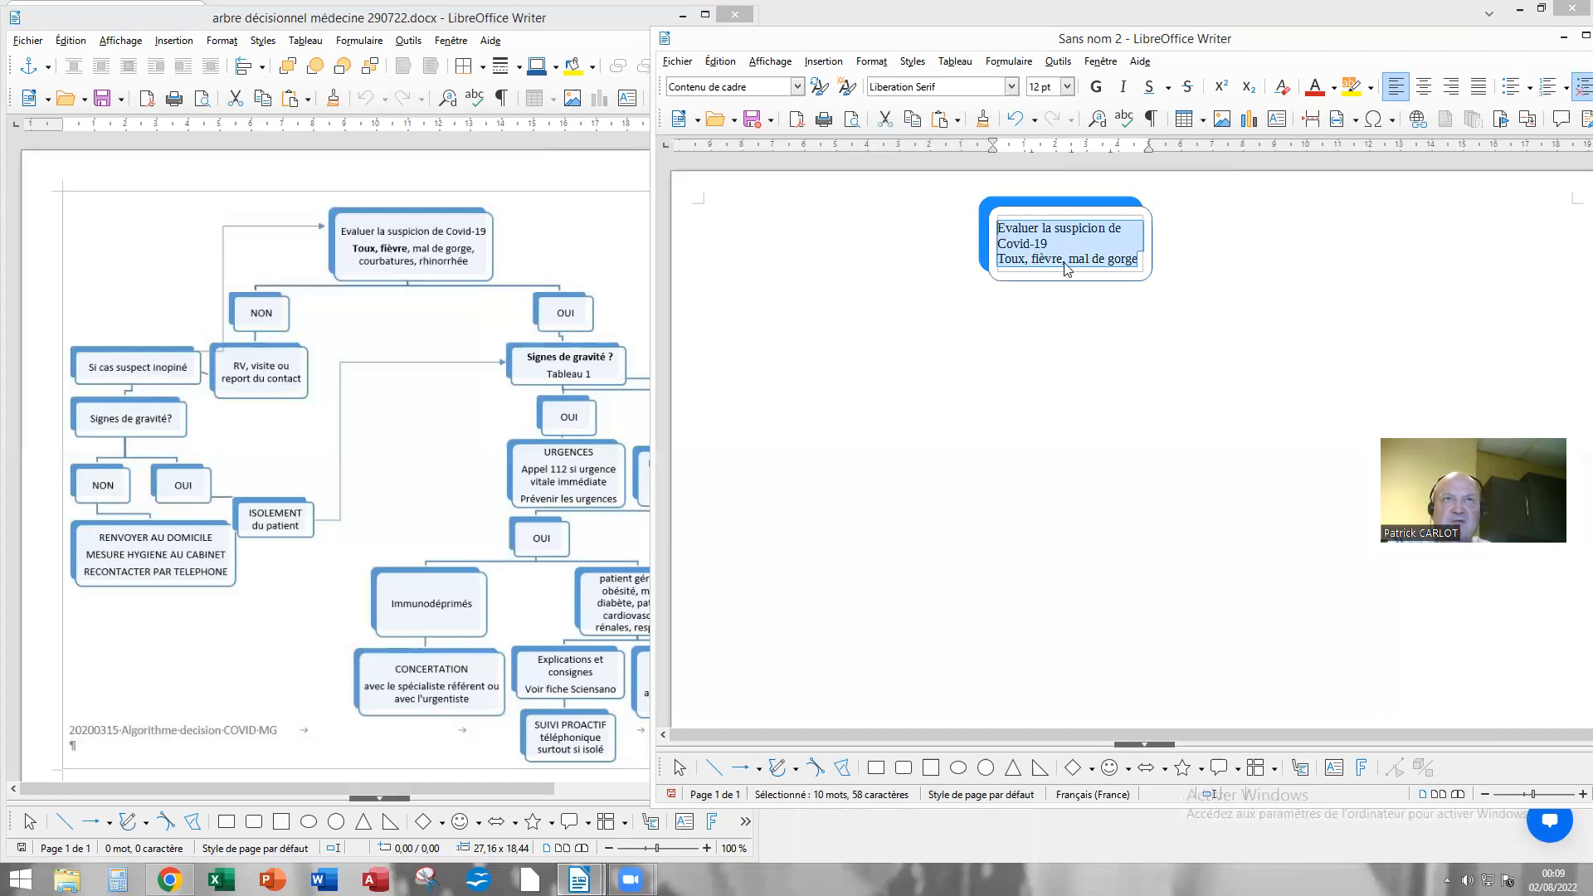
{"action": "left_click", "coordinate": [1068, 87]}
{"action": "scroll", "coordinate": [1069, 106], "scroll_direction": "up", "scroll_amount": 1}
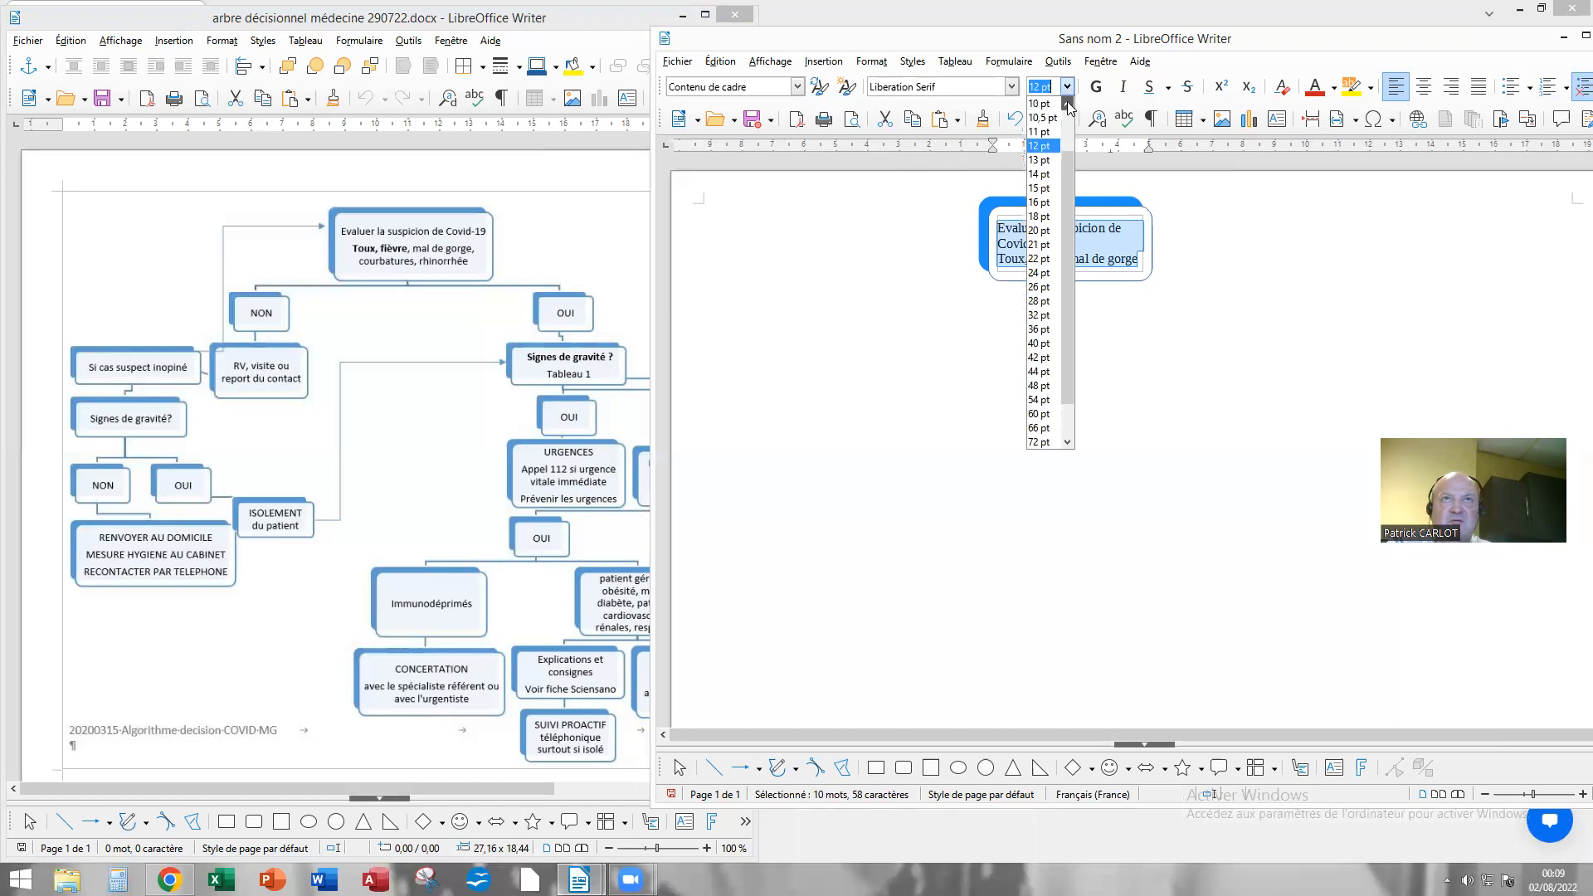
{"action": "left_click", "coordinate": [1048, 104]}
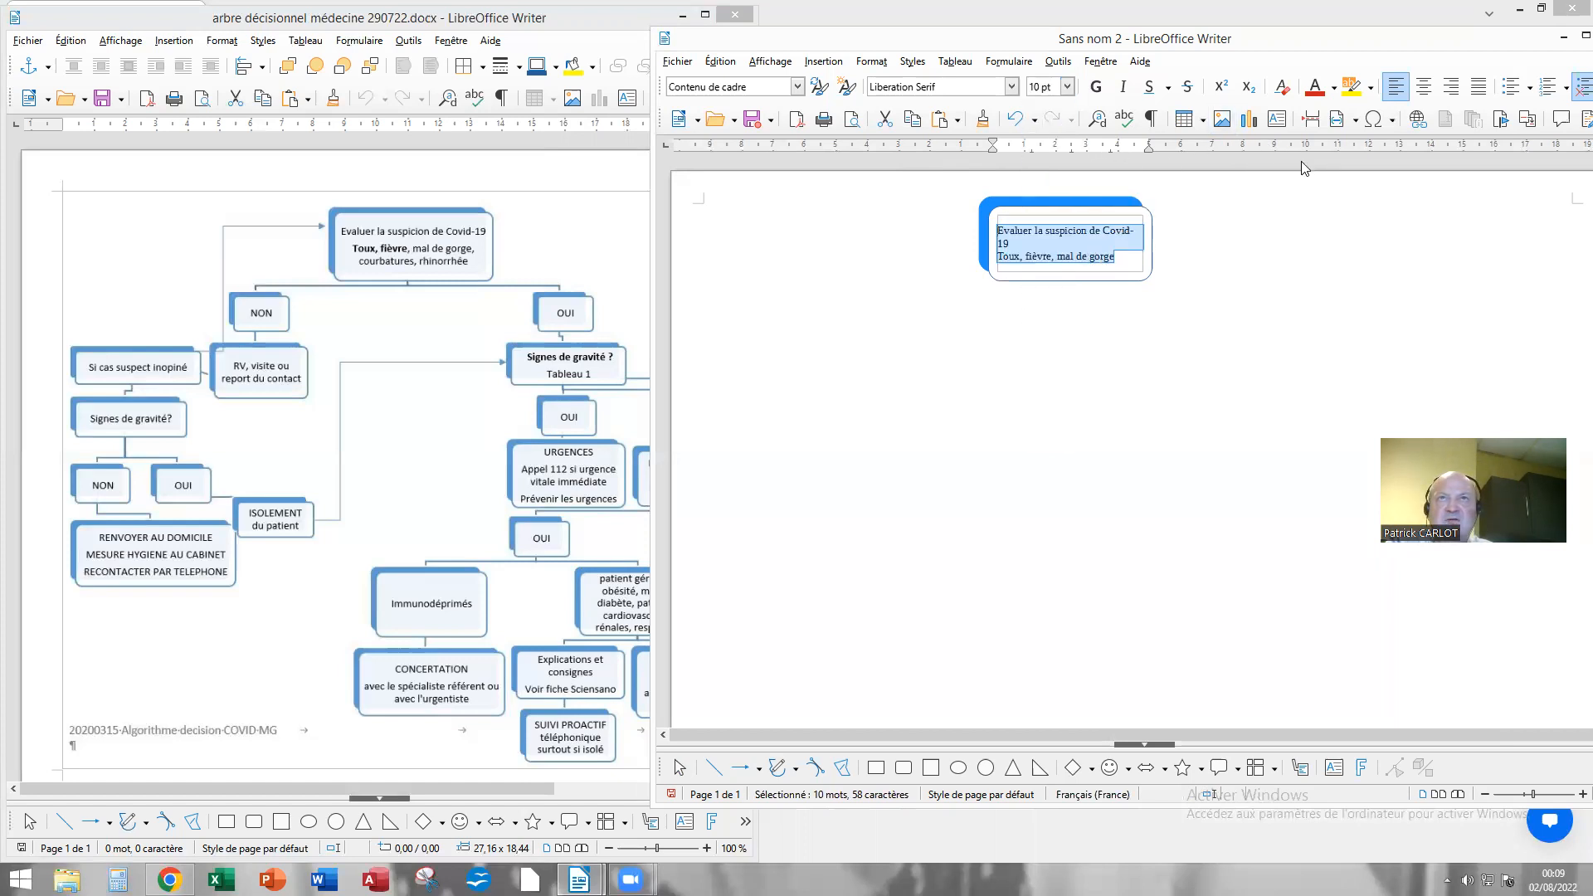
{"action": "left_click", "coordinate": [1424, 88]}
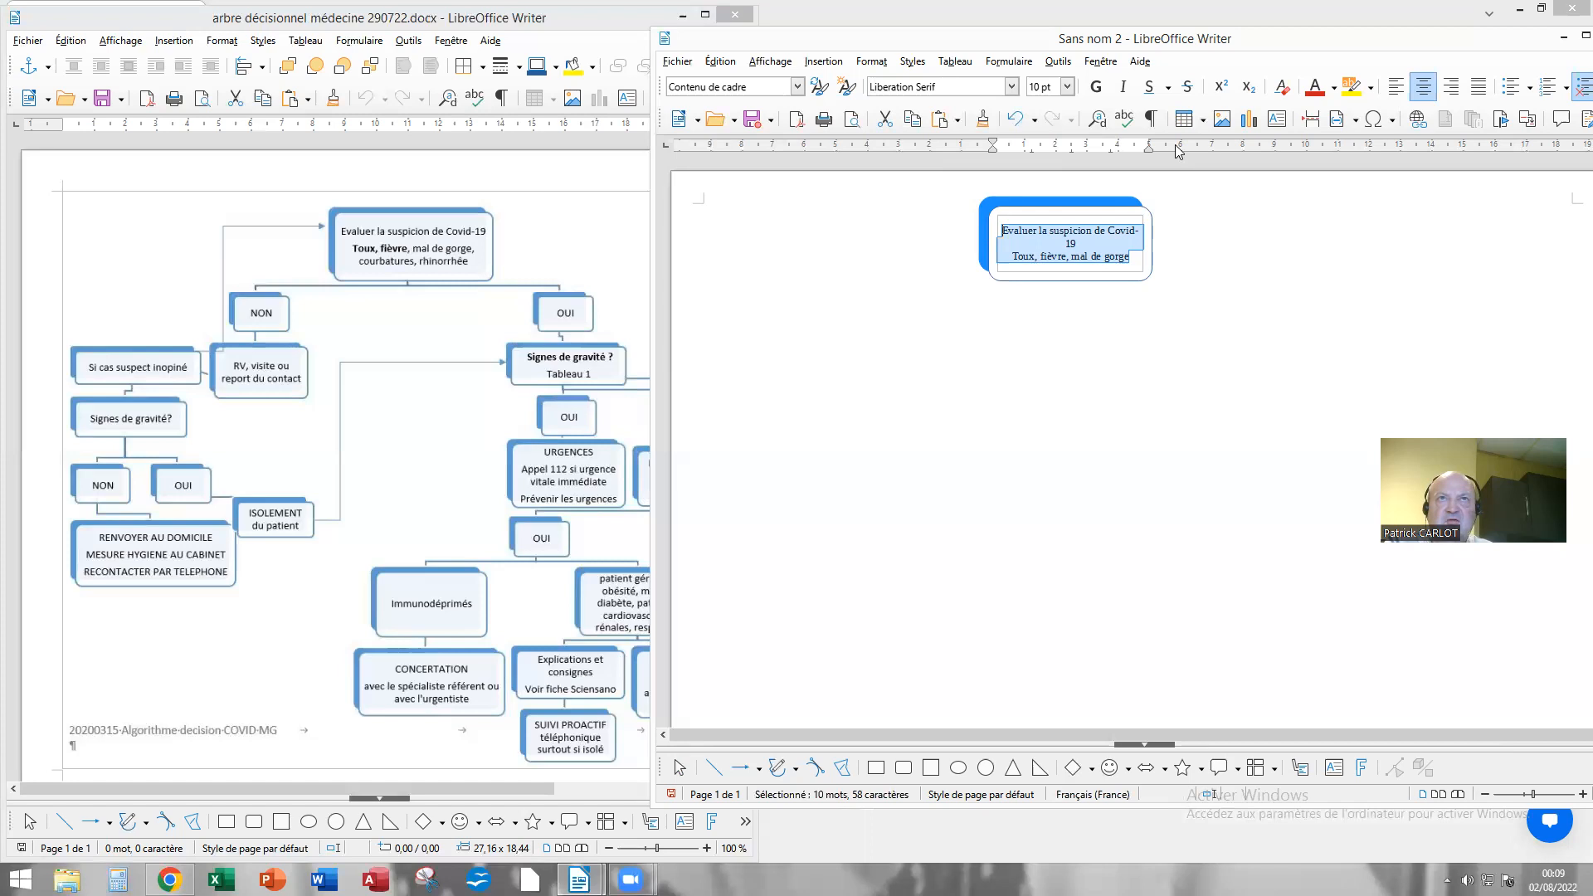
Step: Reduce the rounded box's text to 9 pt and deselect it
{"action": "left_click", "coordinate": [1067, 86]}
{"action": "type", "text": "9"}
{"action": "key", "text": "Return"}
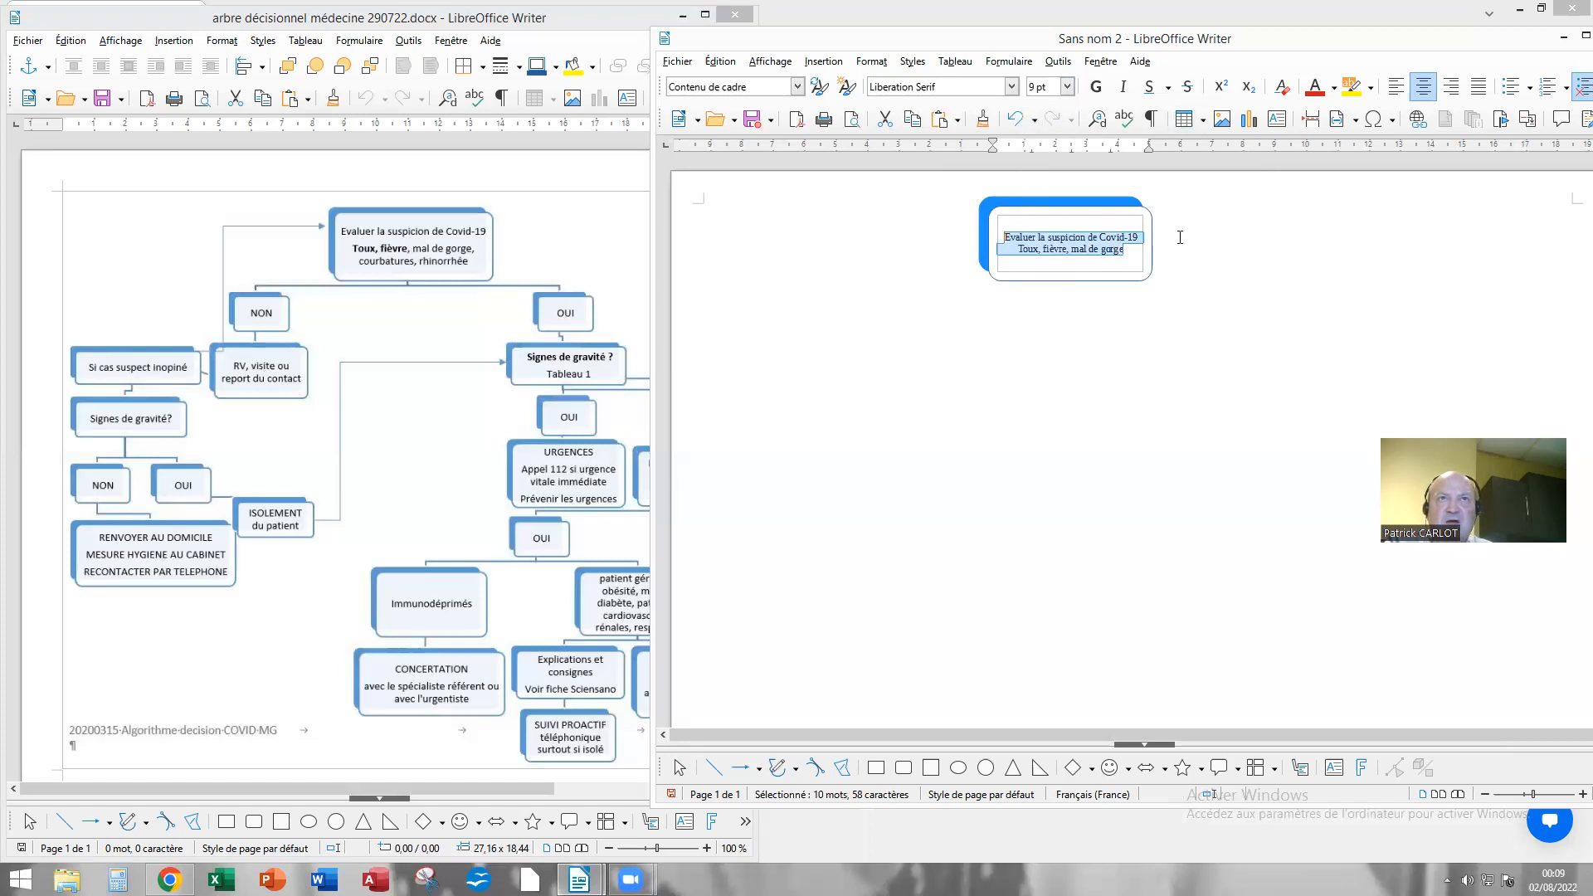
{"action": "left_click", "coordinate": [1078, 264]}
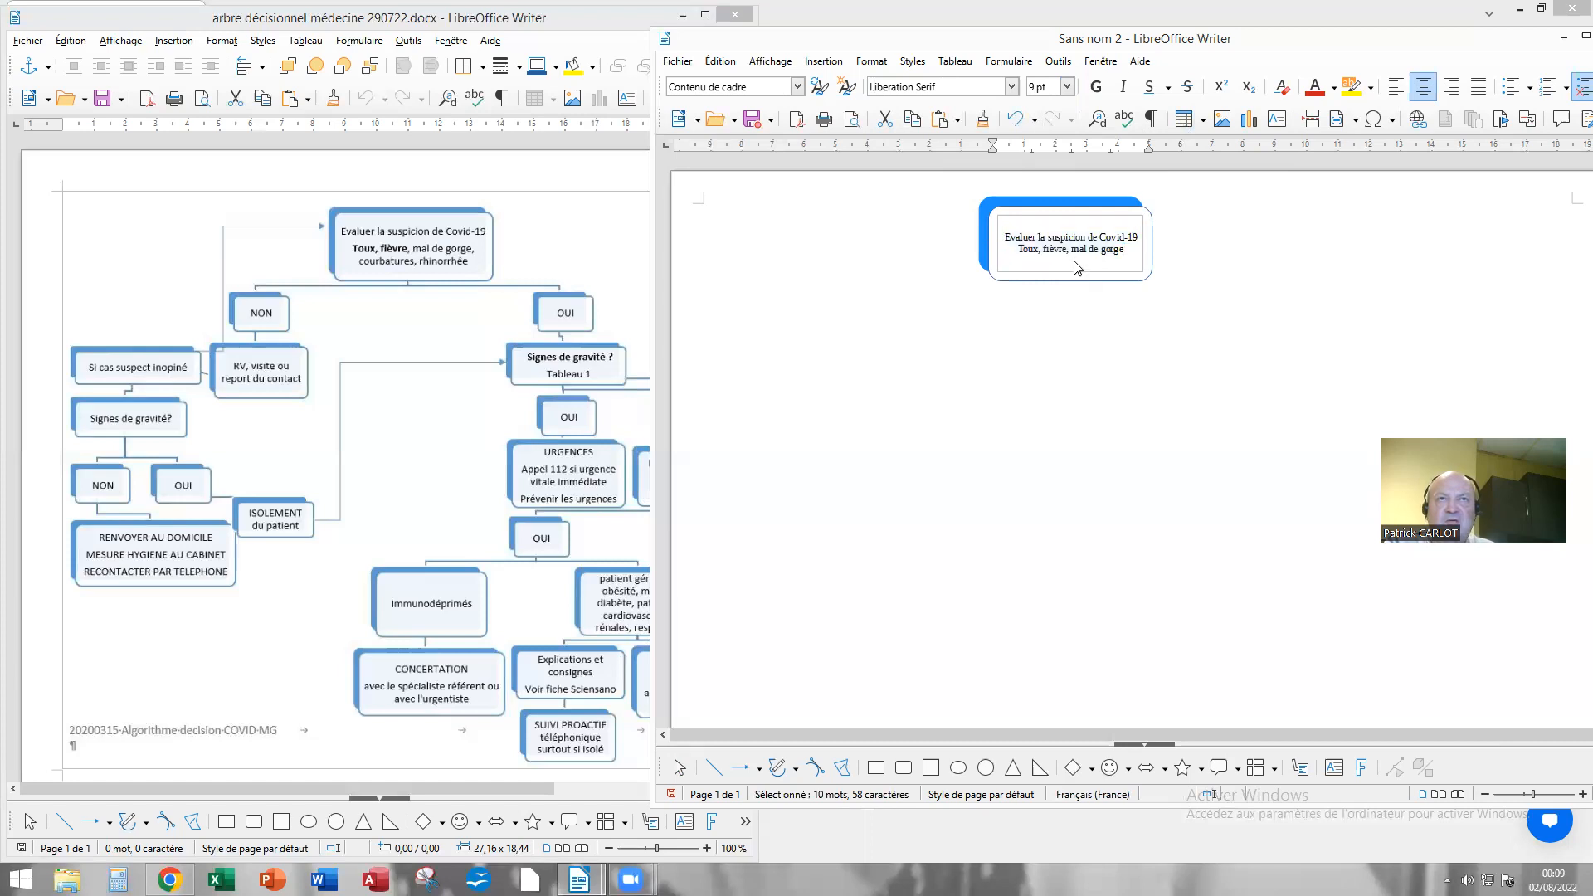
Step: Make "Toux, fièvre" bold in the second paragraph of the rounded box and leave the text
{"action": "left_click_drag", "start_coordinate": [1066, 249], "coordinate": [1024, 251]}
{"action": "left_click", "coordinate": [1103, 279]}
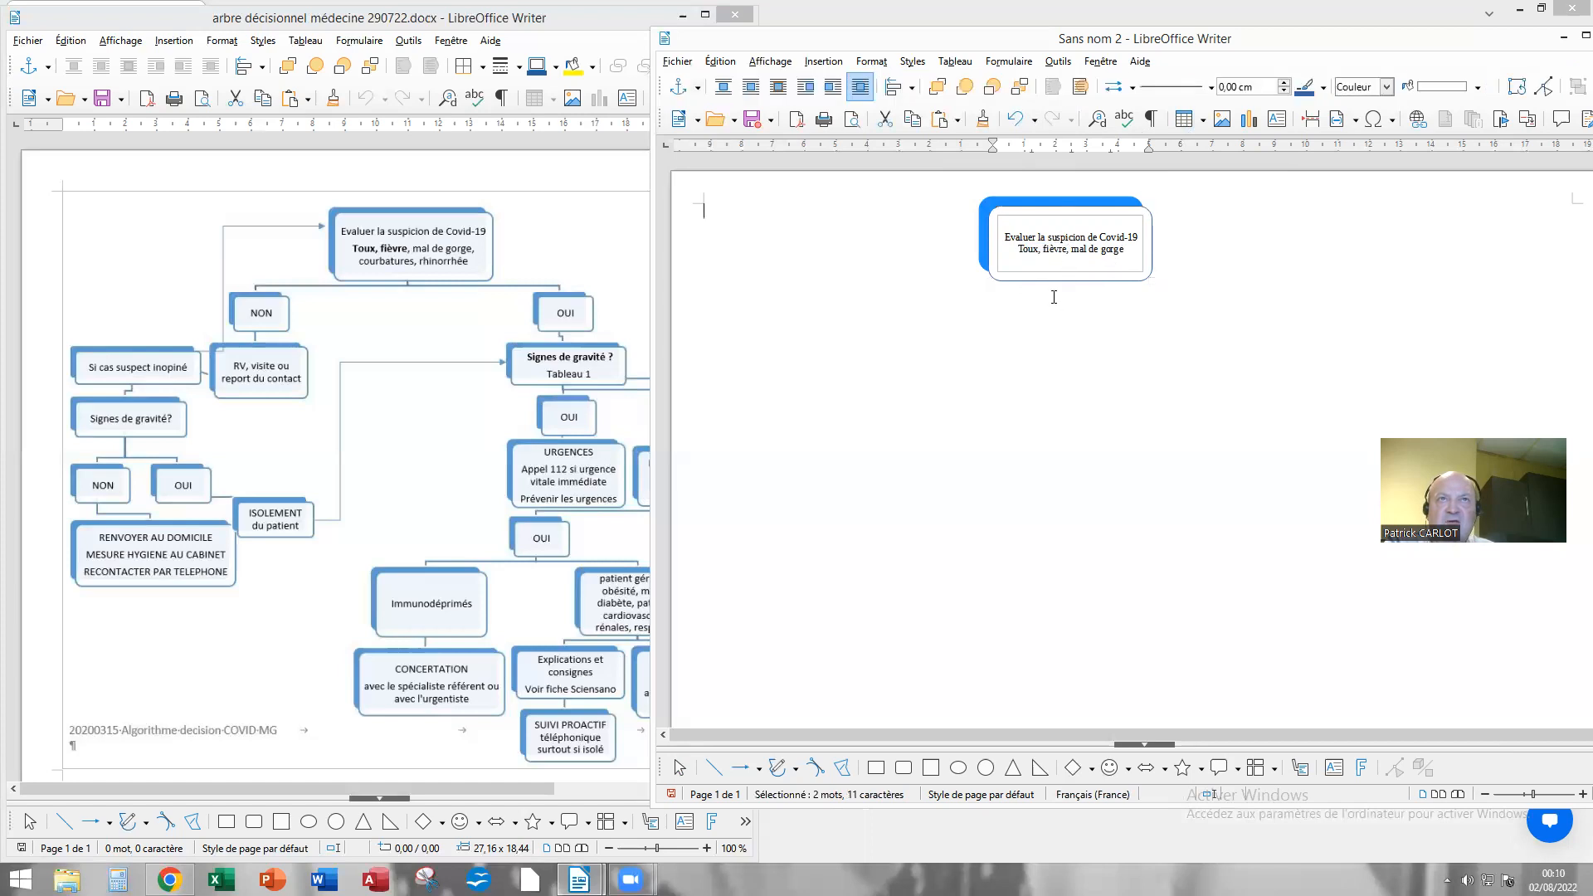
{"action": "left_click", "coordinate": [1070, 254]}
{"action": "left_click_drag", "start_coordinate": [1067, 253], "coordinate": [1017, 251]}
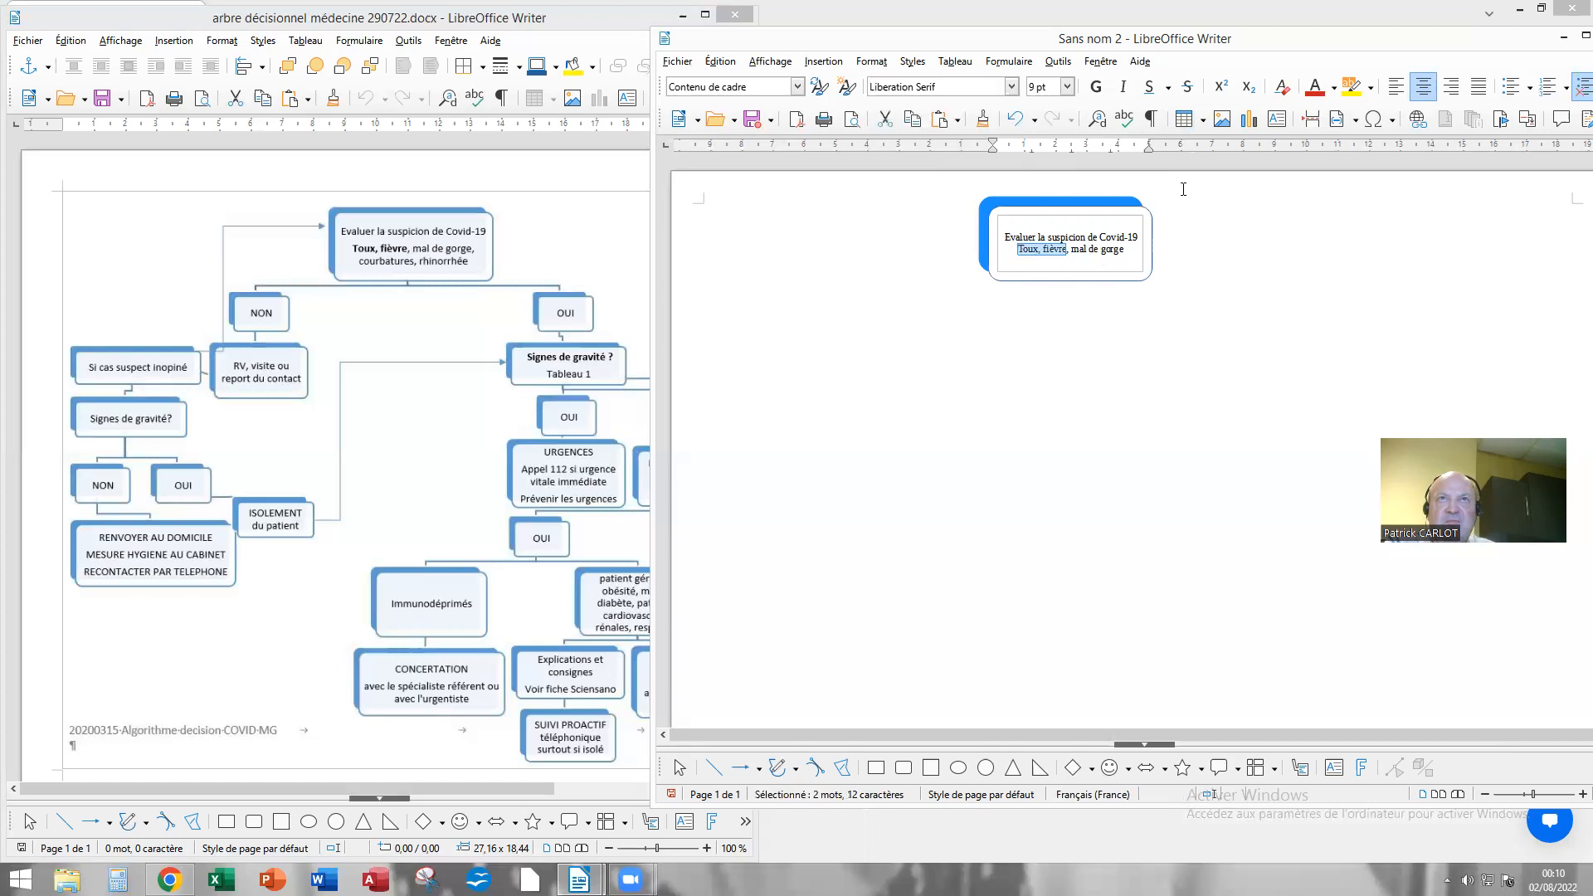
{"action": "left_click", "coordinate": [1095, 86]}
{"action": "left_click", "coordinate": [1190, 325]}
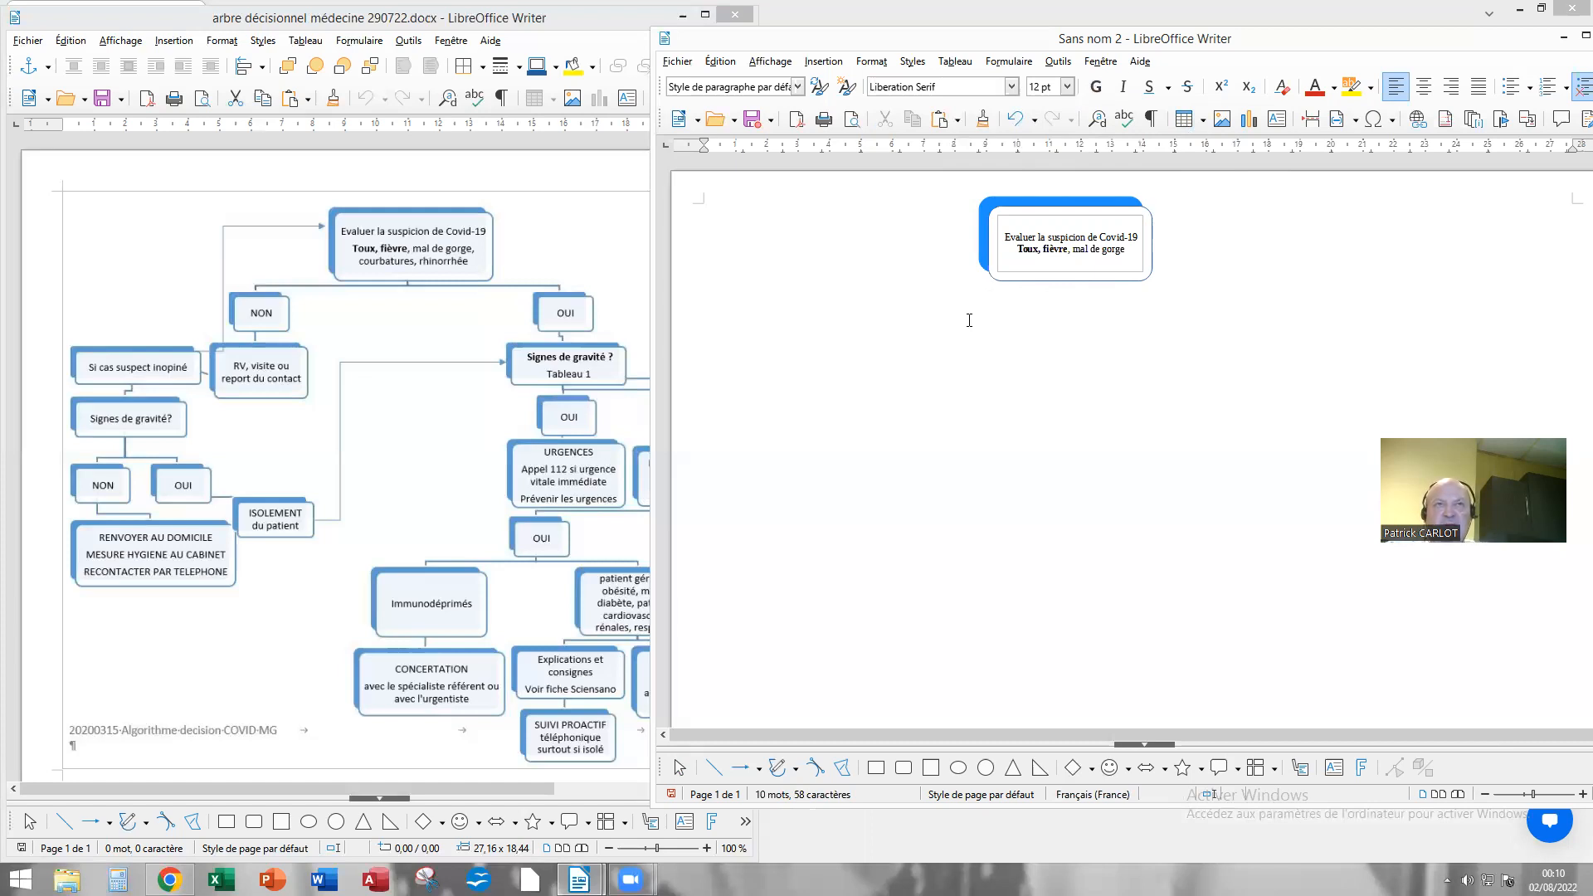
Step: Check the page with the rounded box in print preview at different zoom levels and return to editing
{"action": "left_click", "coordinate": [1012, 285]}
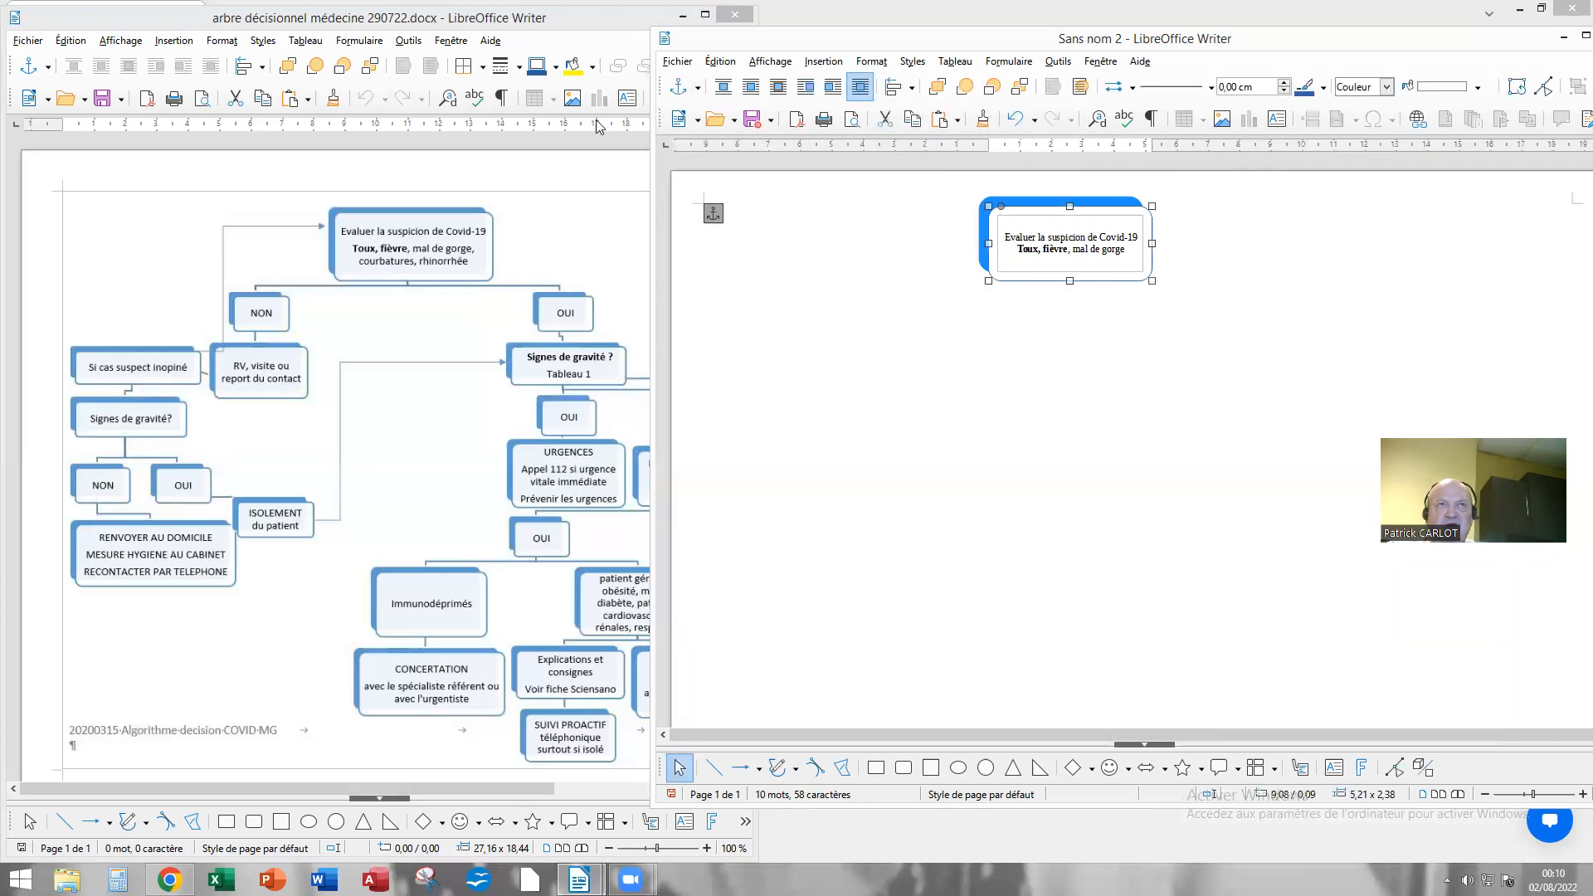
{"action": "left_click", "coordinate": [677, 62]}
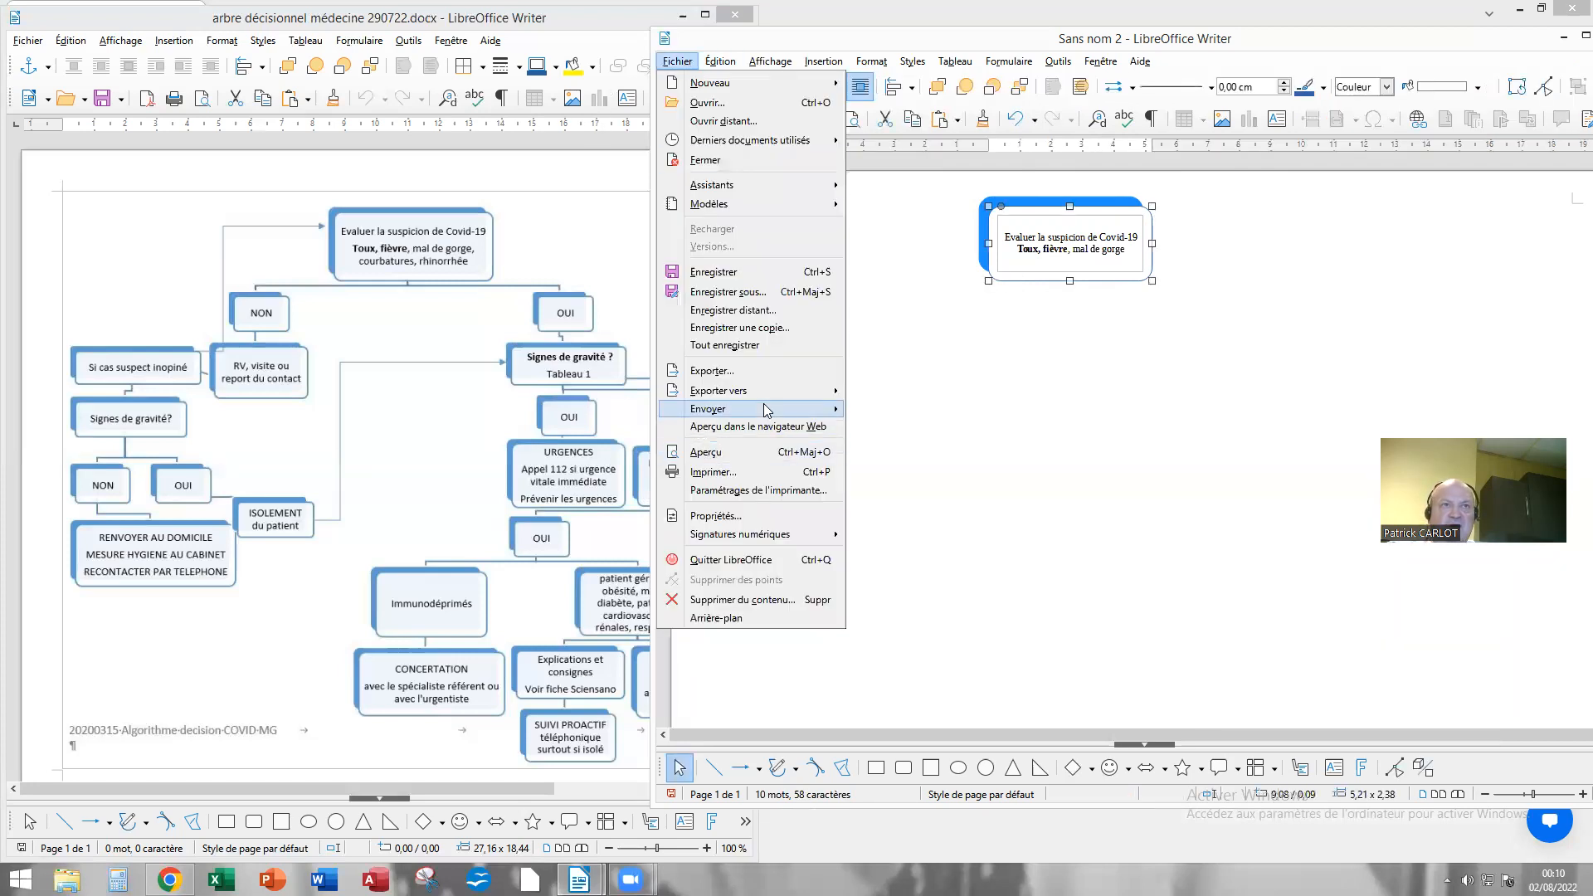
{"action": "left_click", "coordinate": [745, 458]}
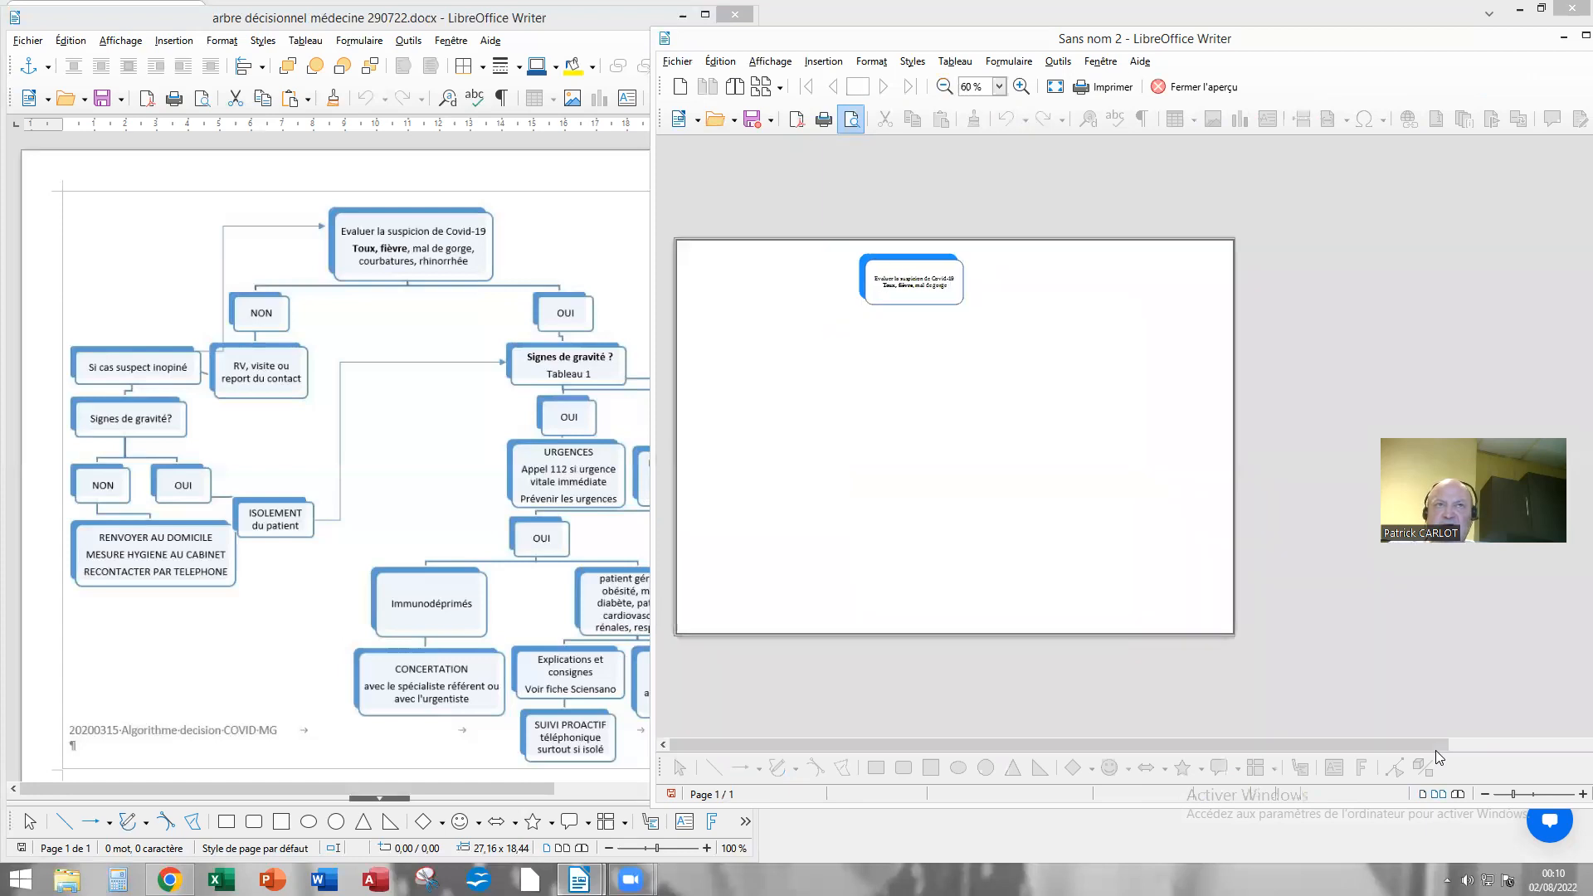
{"action": "scroll", "coordinate": [1435, 750], "scroll_direction": "up", "scroll_amount": 2}
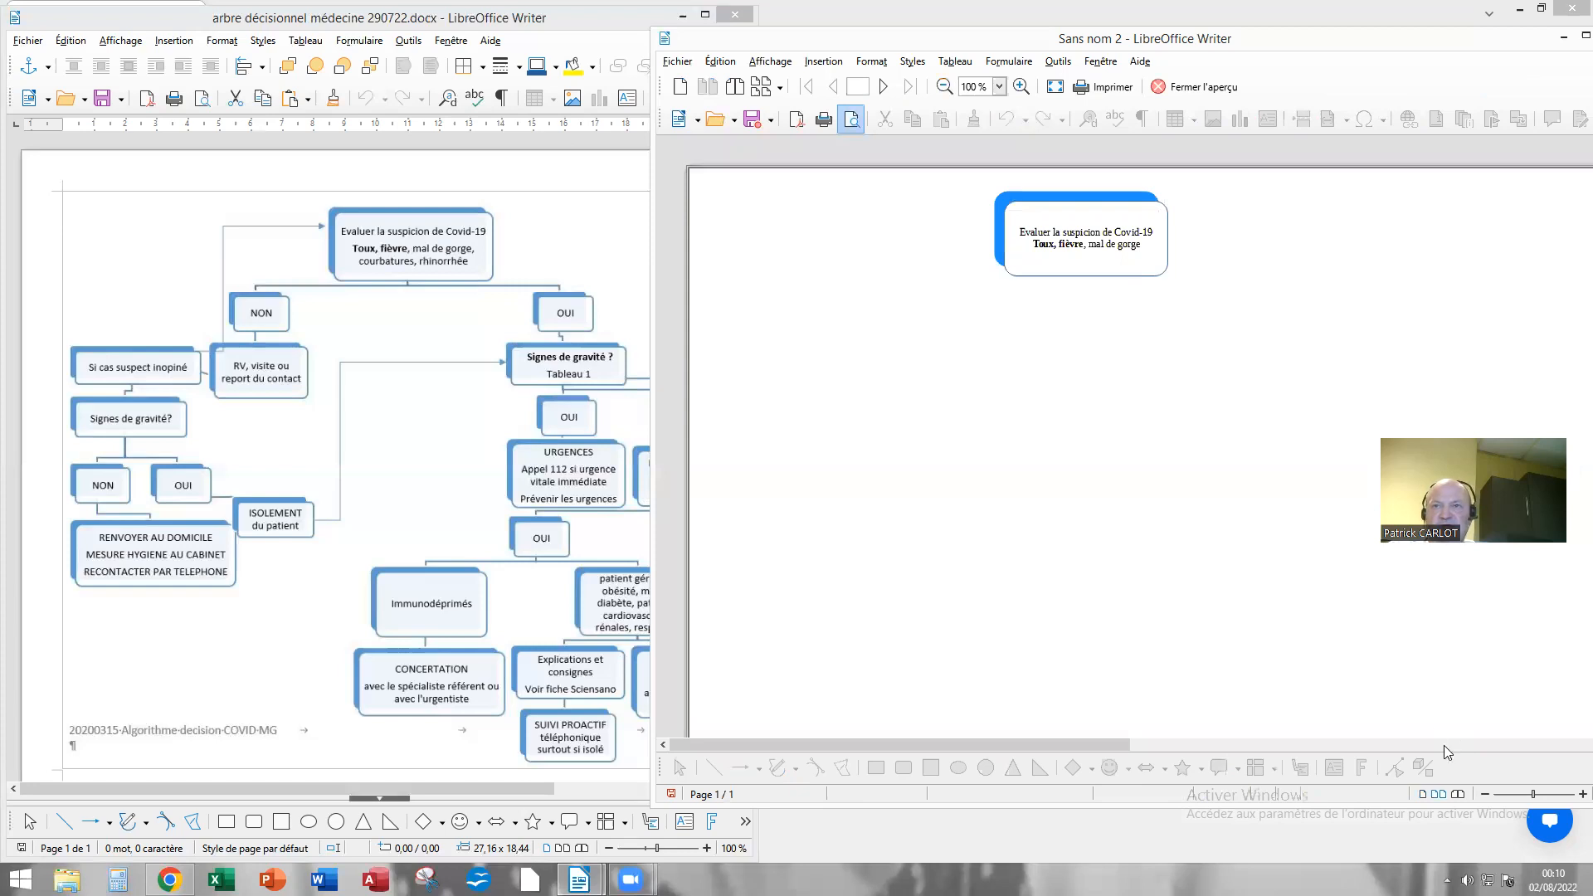
{"action": "scroll", "coordinate": [1444, 745], "scroll_direction": "down", "scroll_amount": 2}
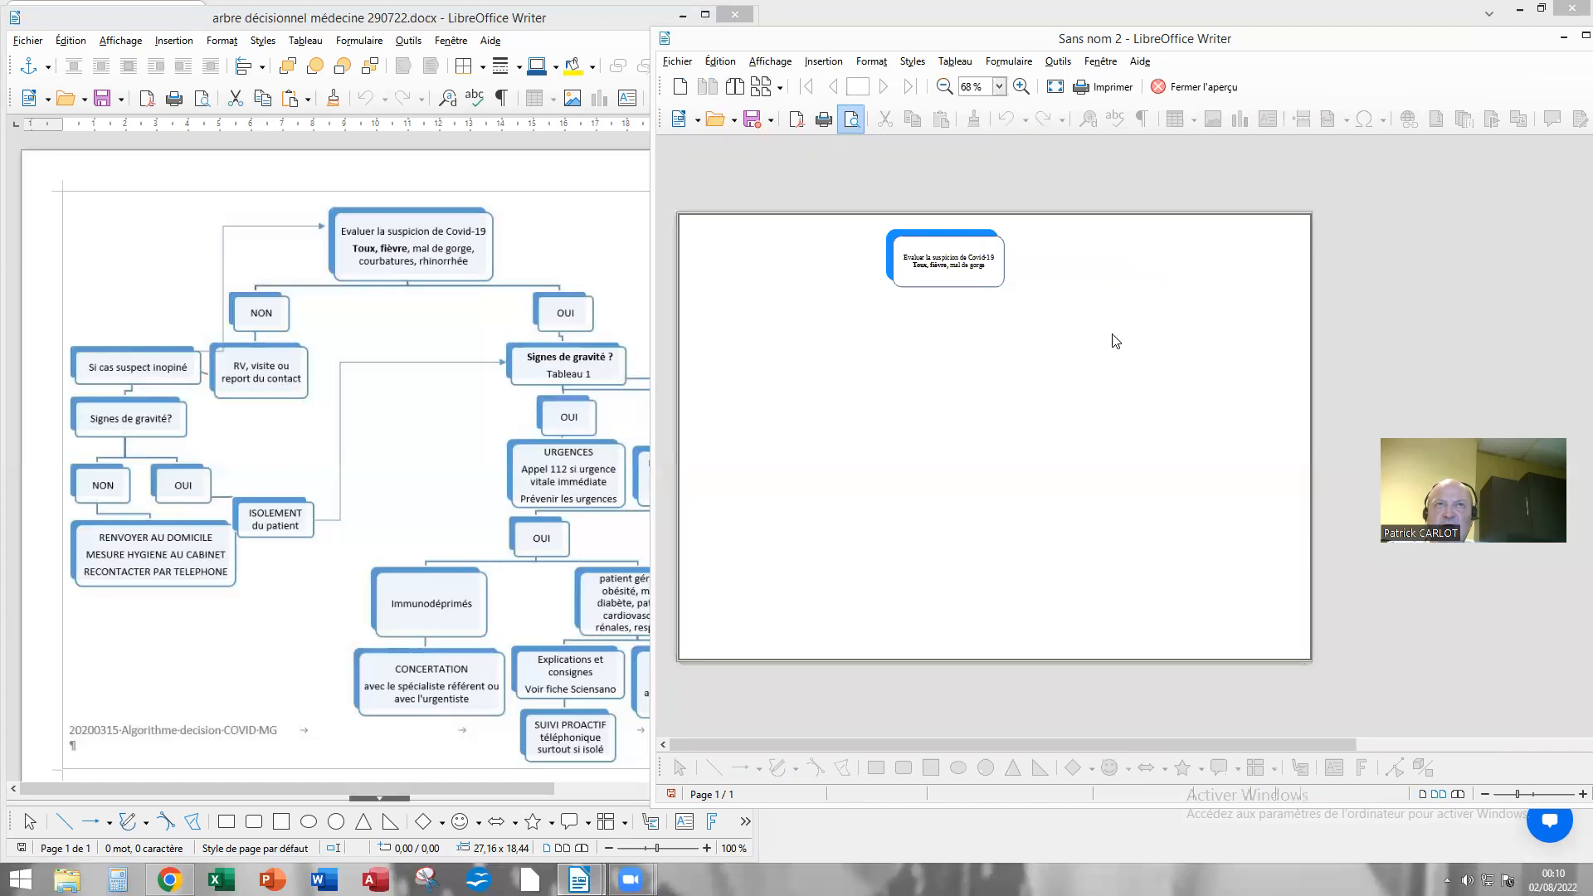
{"action": "left_click", "coordinate": [1183, 87]}
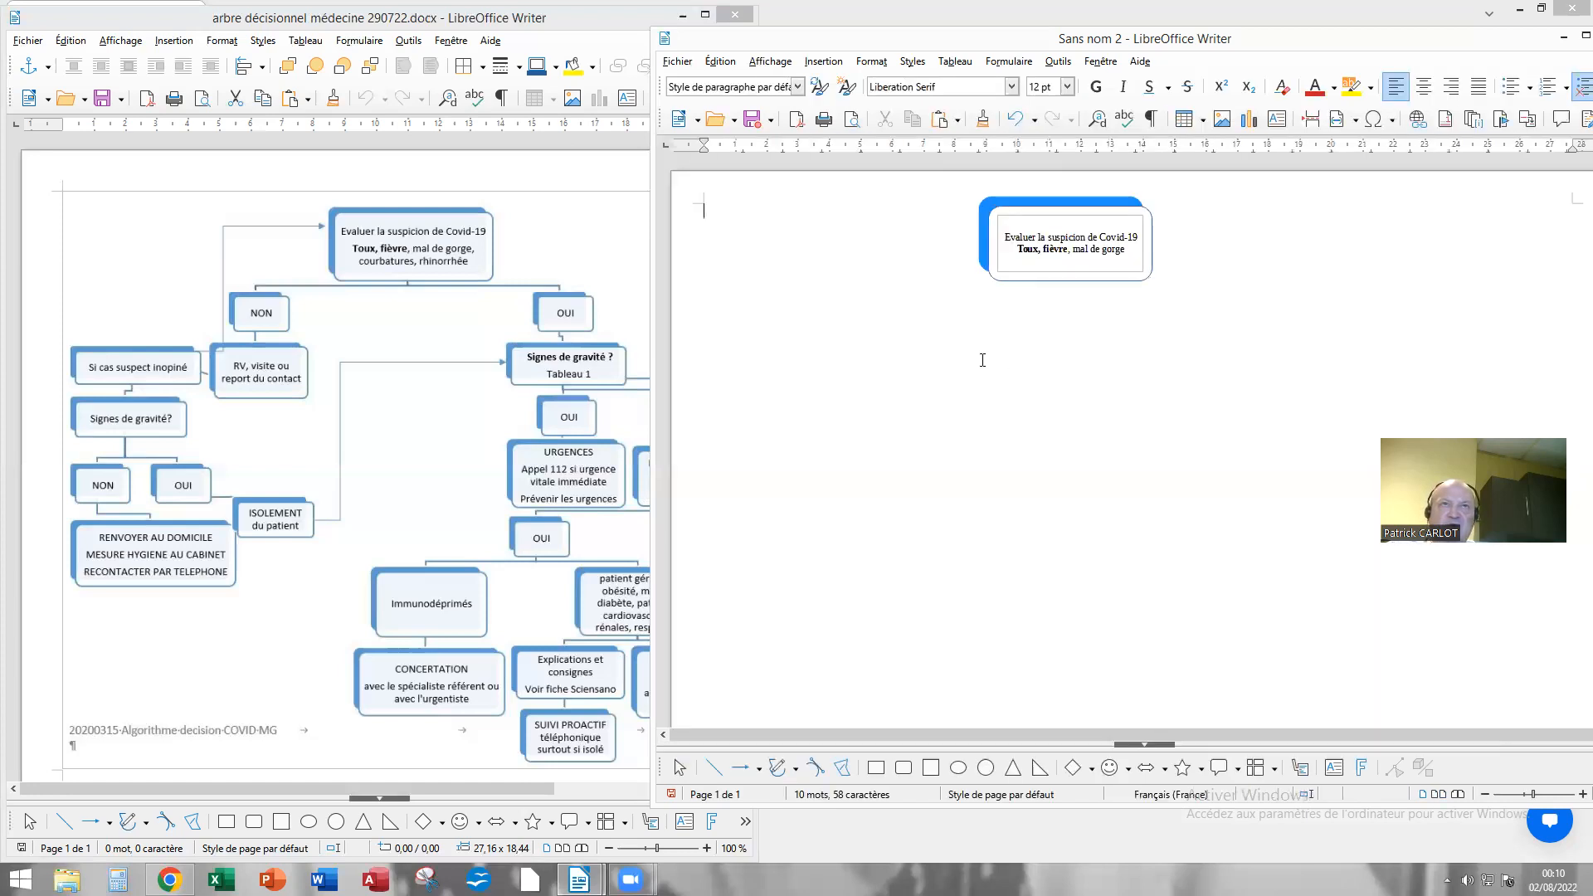
Step: Duplicate the rounded box and place the copy below and to the left of the original
{"action": "left_click", "coordinate": [1044, 287]}
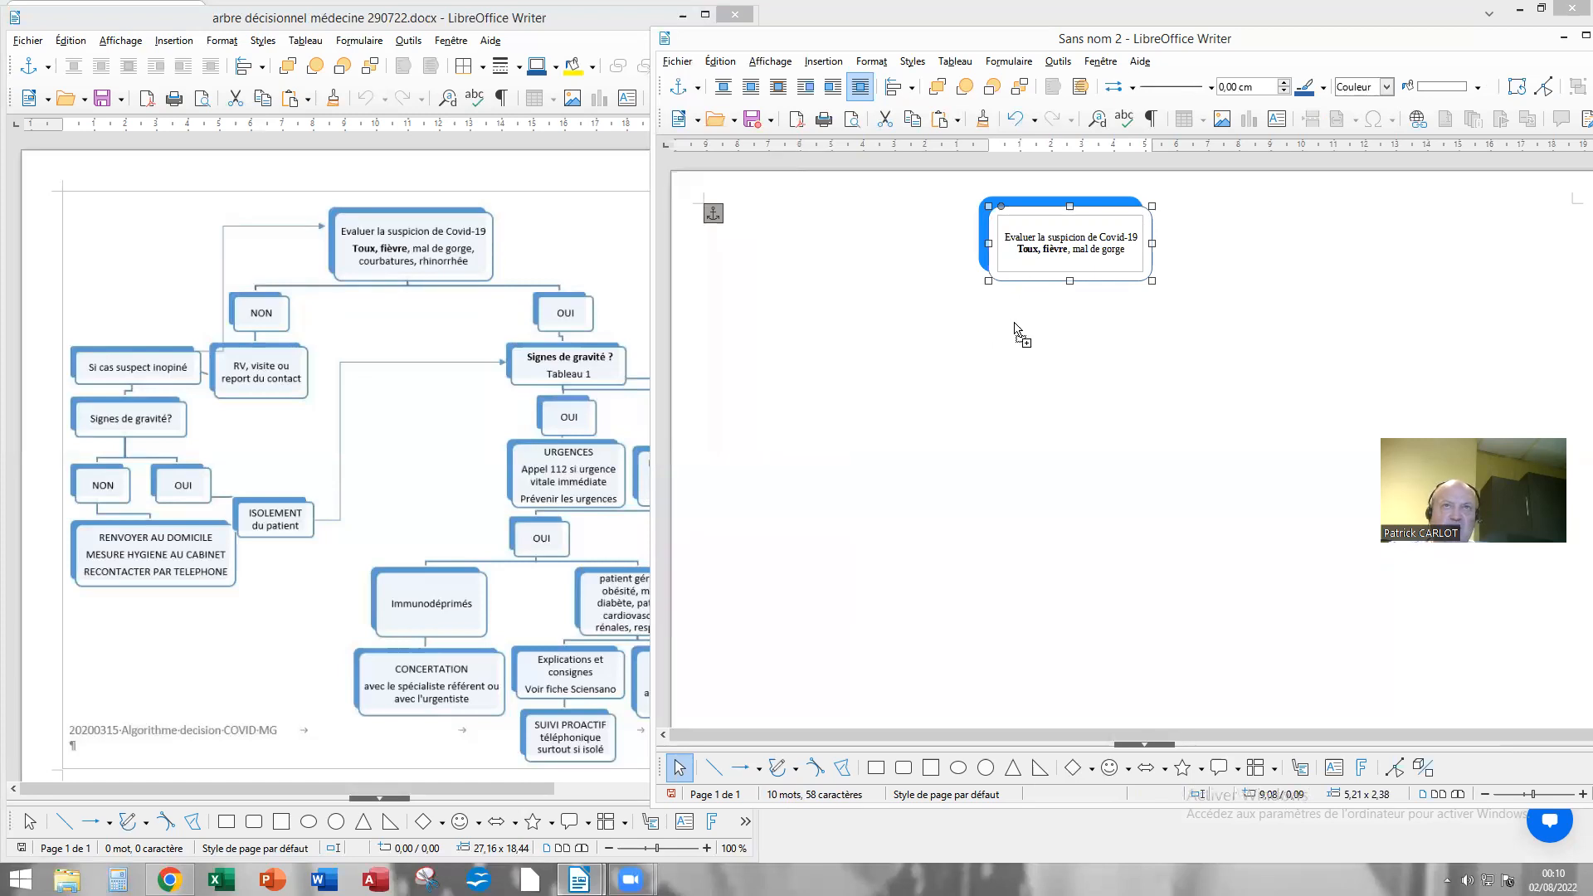
{"action": "left_click_drag", "start_coordinate": [815, 366], "coordinate": [816, 366]}
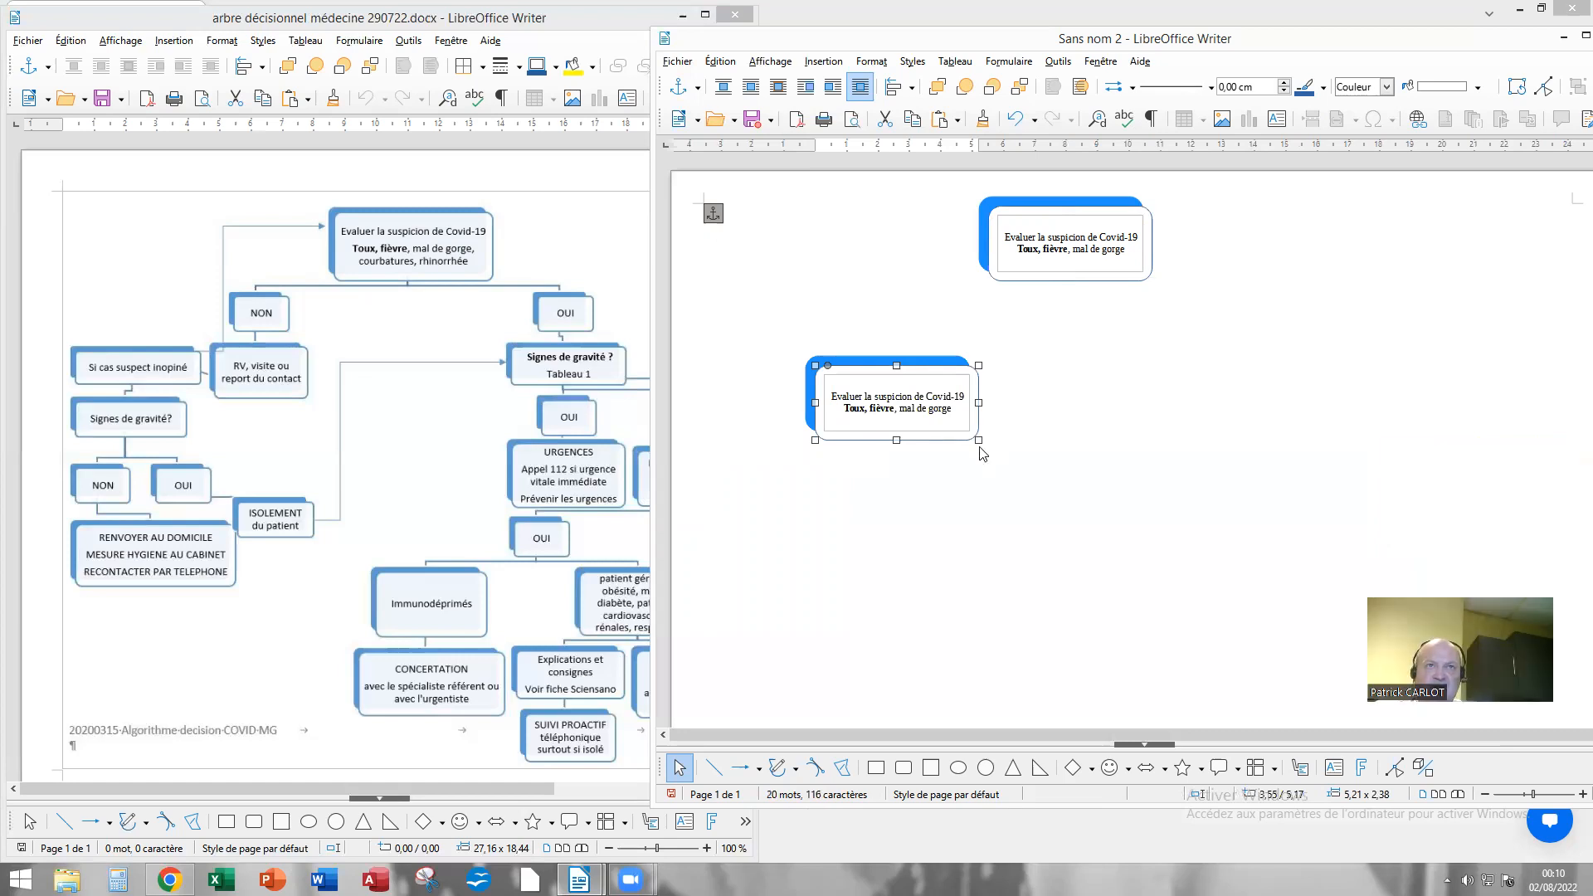
{"action": "left_click_drag", "start_coordinate": [882, 417], "coordinate": [840, 378]}
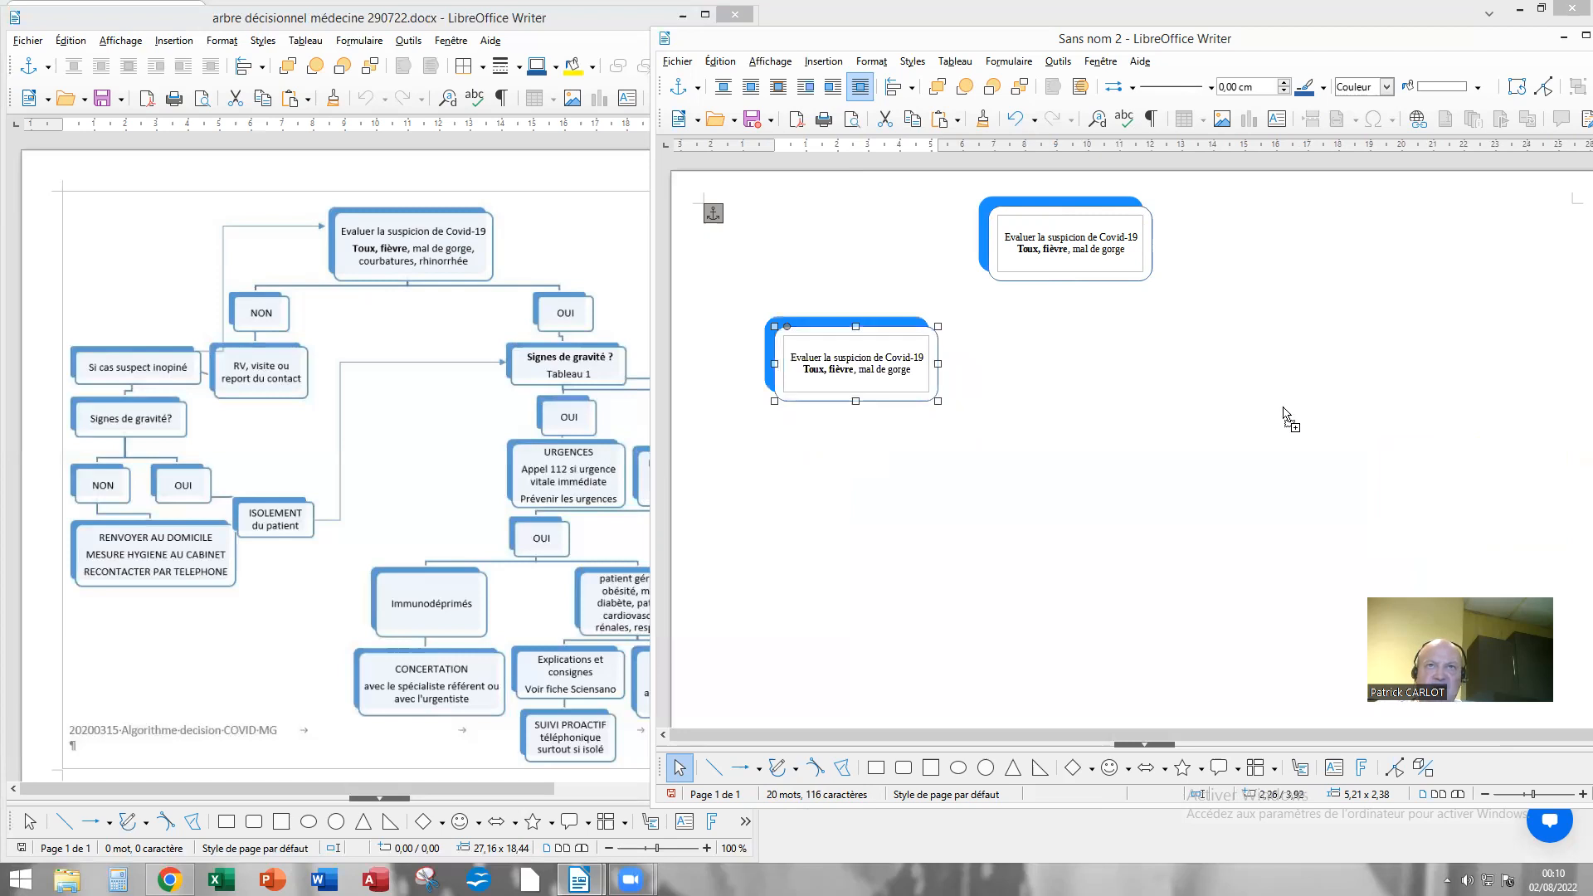
Step: Place another copy of the box below and to the right of the original, and roughly level the two lower boxes
{"action": "left_click", "coordinate": [1367, 371]}
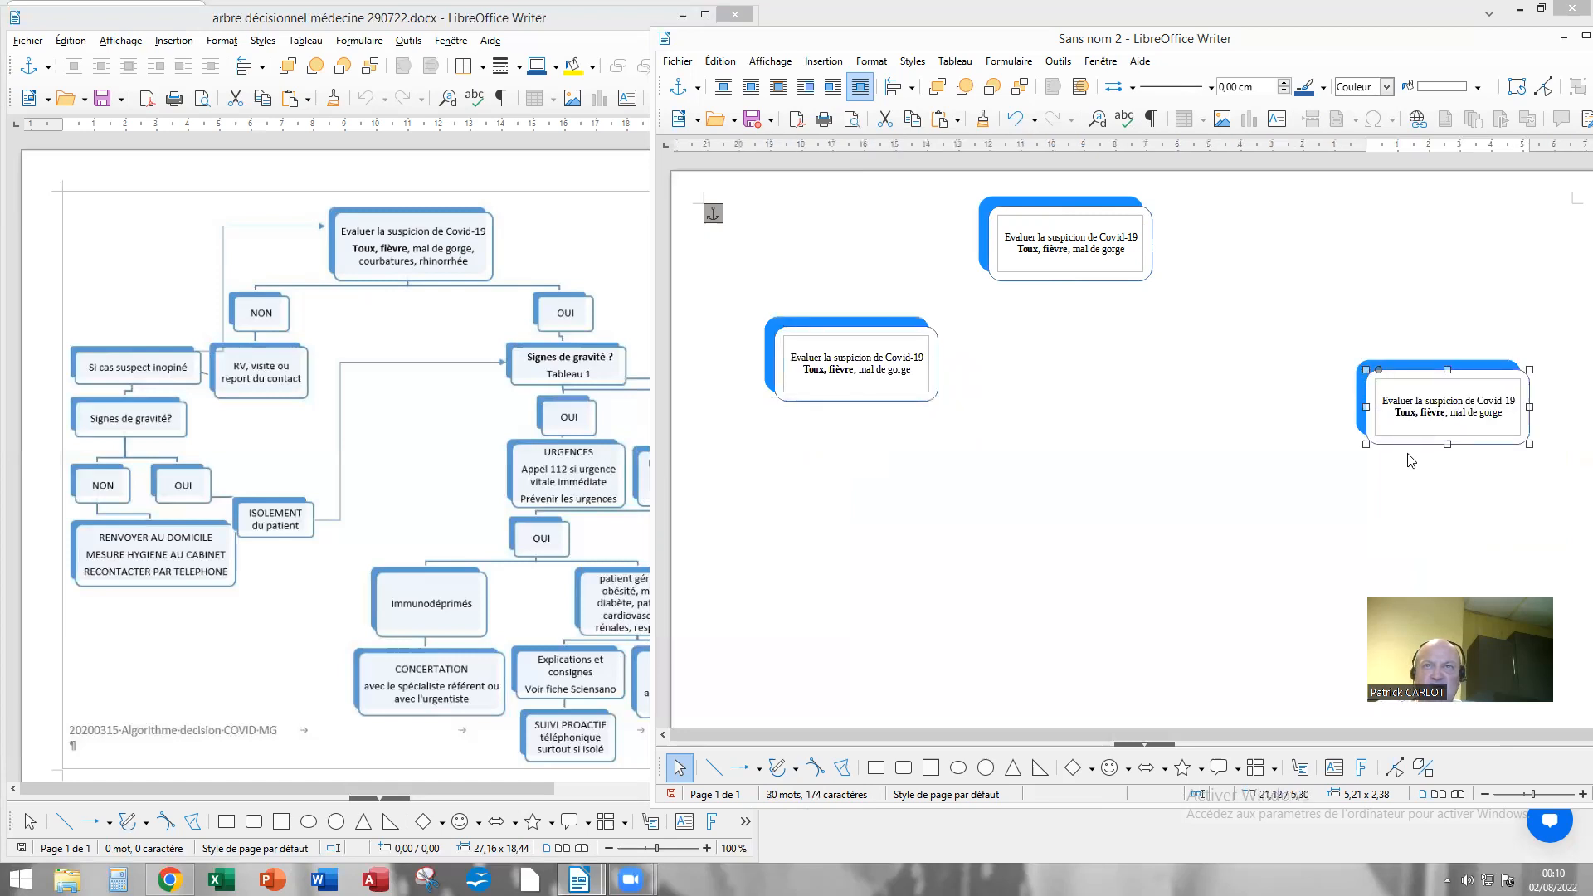
{"action": "left_click_drag", "start_coordinate": [1406, 442], "coordinate": [1324, 405]}
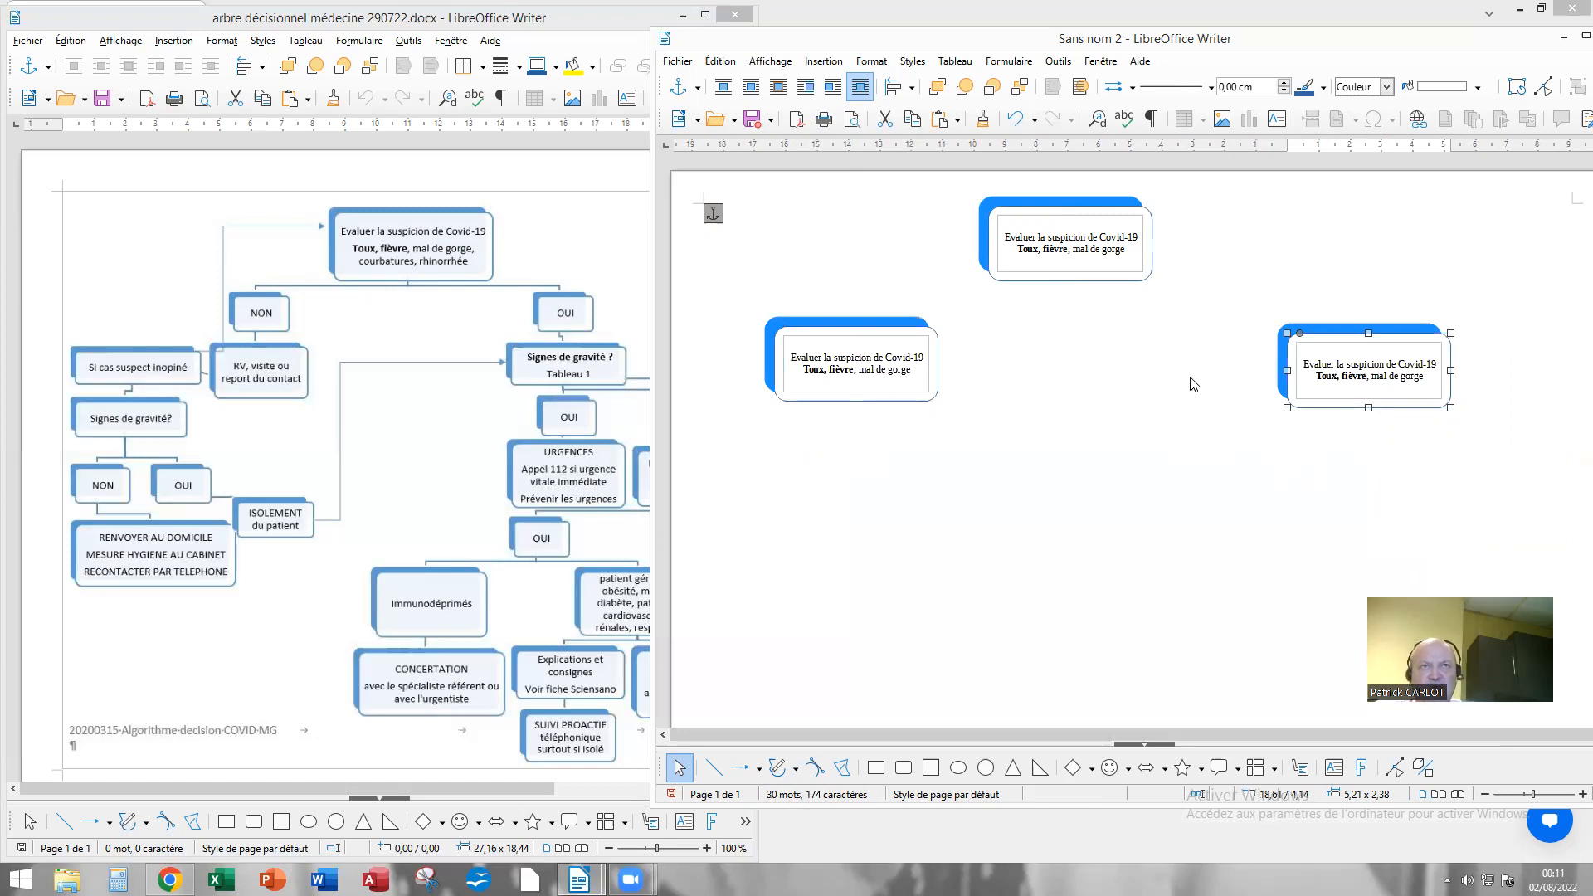
{"action": "left_click", "coordinate": [865, 400]}
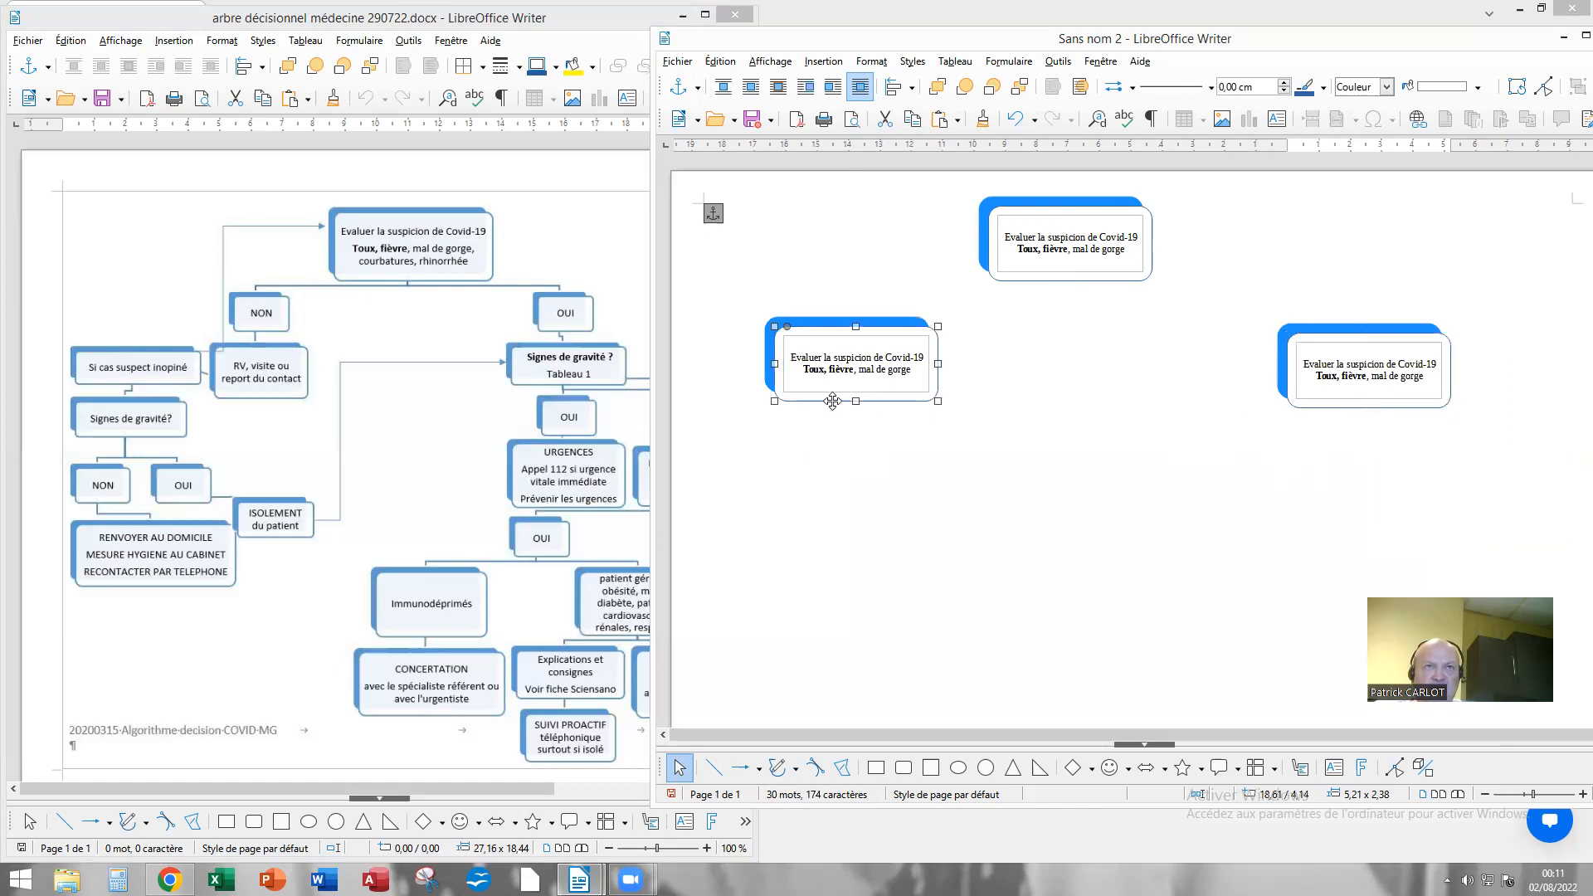
{"action": "left_click_drag", "start_coordinate": [832, 401], "coordinate": [824, 408]}
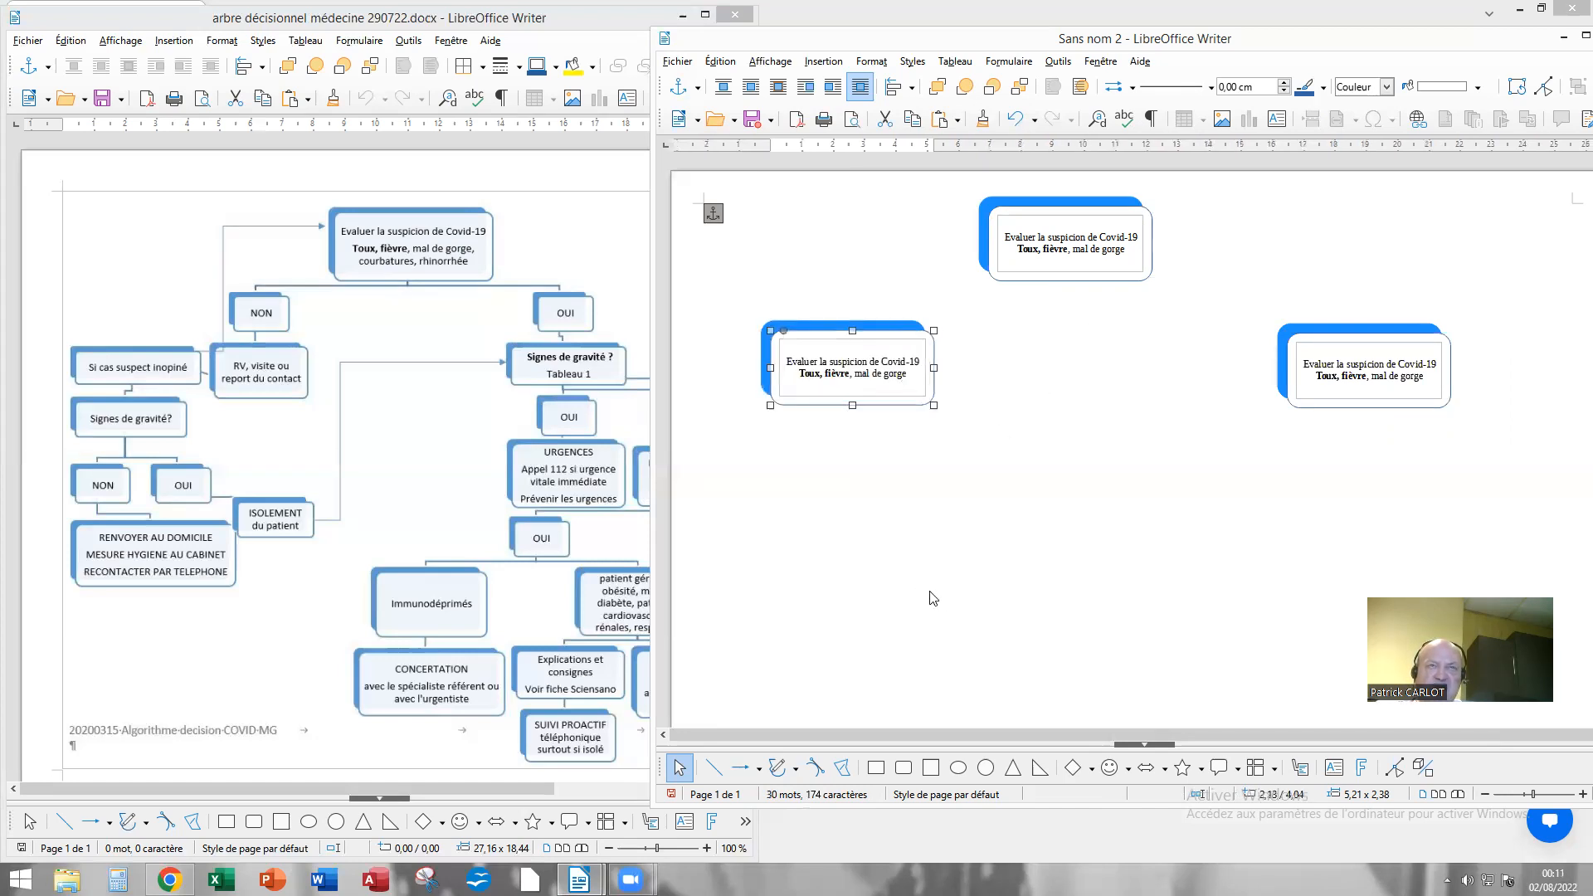
Step: Draw a horizontal line about 16.8 cm long spanning the centres of the two lower boxes and move it slightly down
{"action": "left_click", "coordinate": [712, 767]}
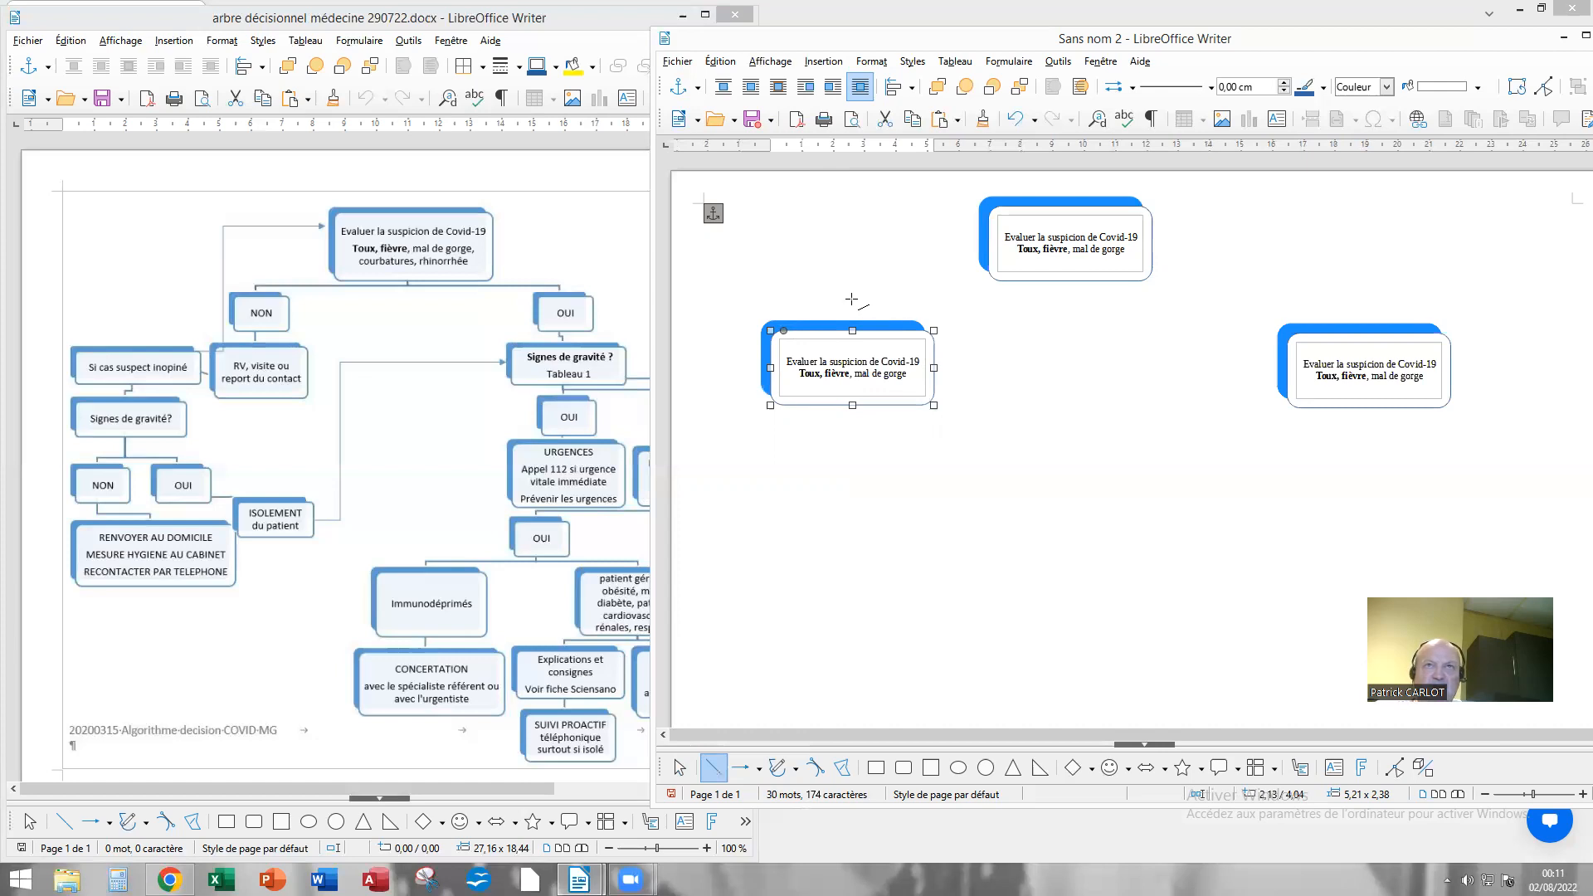
{"action": "left_click_drag", "start_coordinate": [851, 296], "coordinate": [1377, 296]}
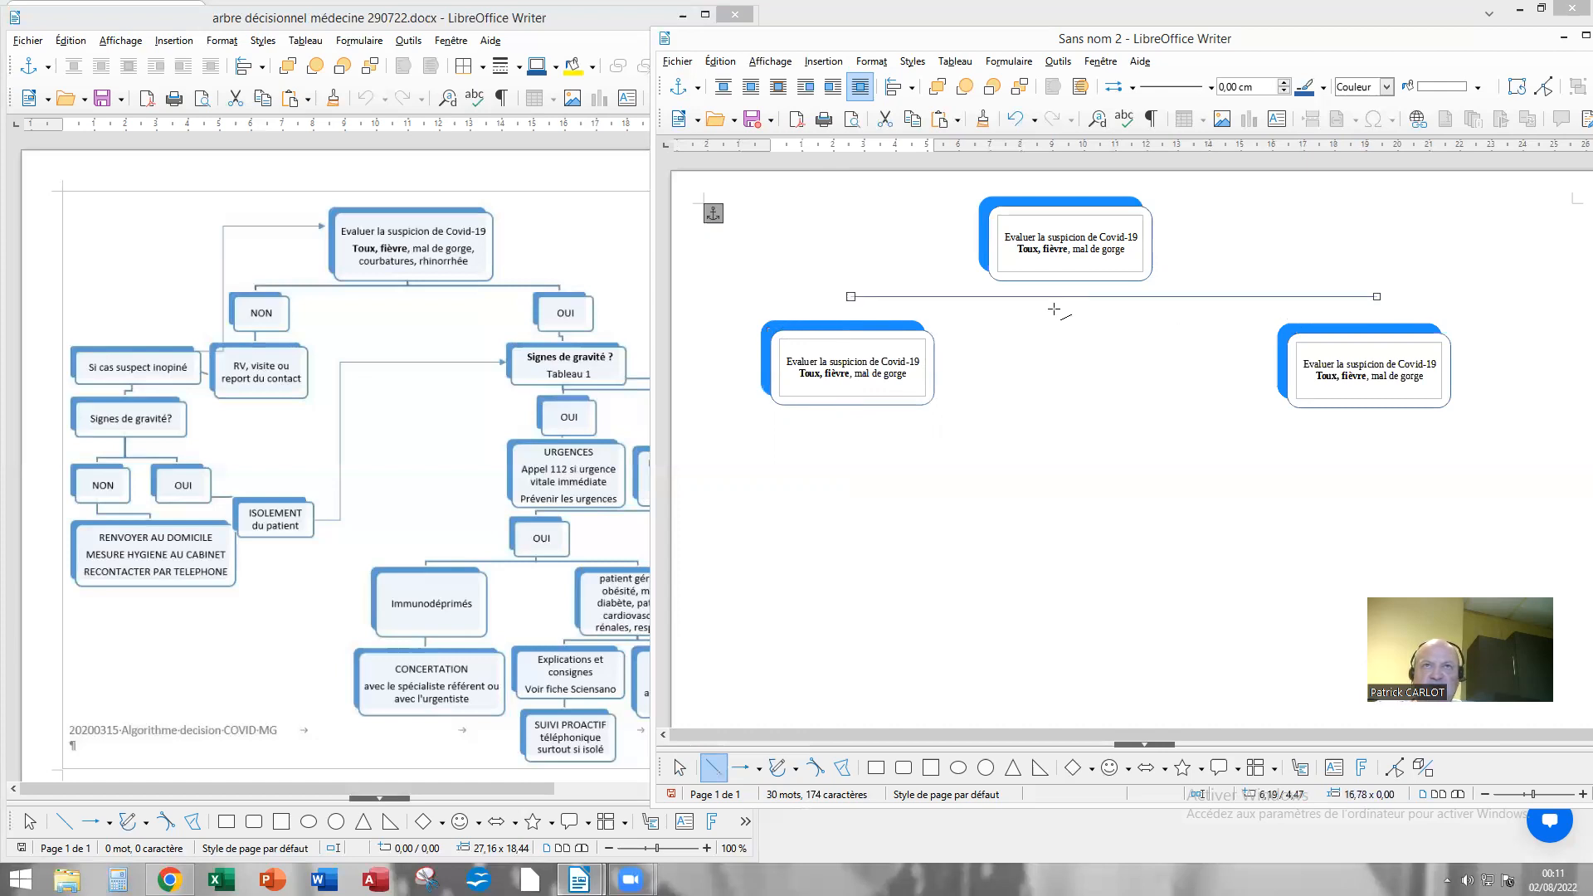
{"action": "left_click", "coordinate": [1049, 385]}
{"action": "left_click", "coordinate": [1026, 298]}
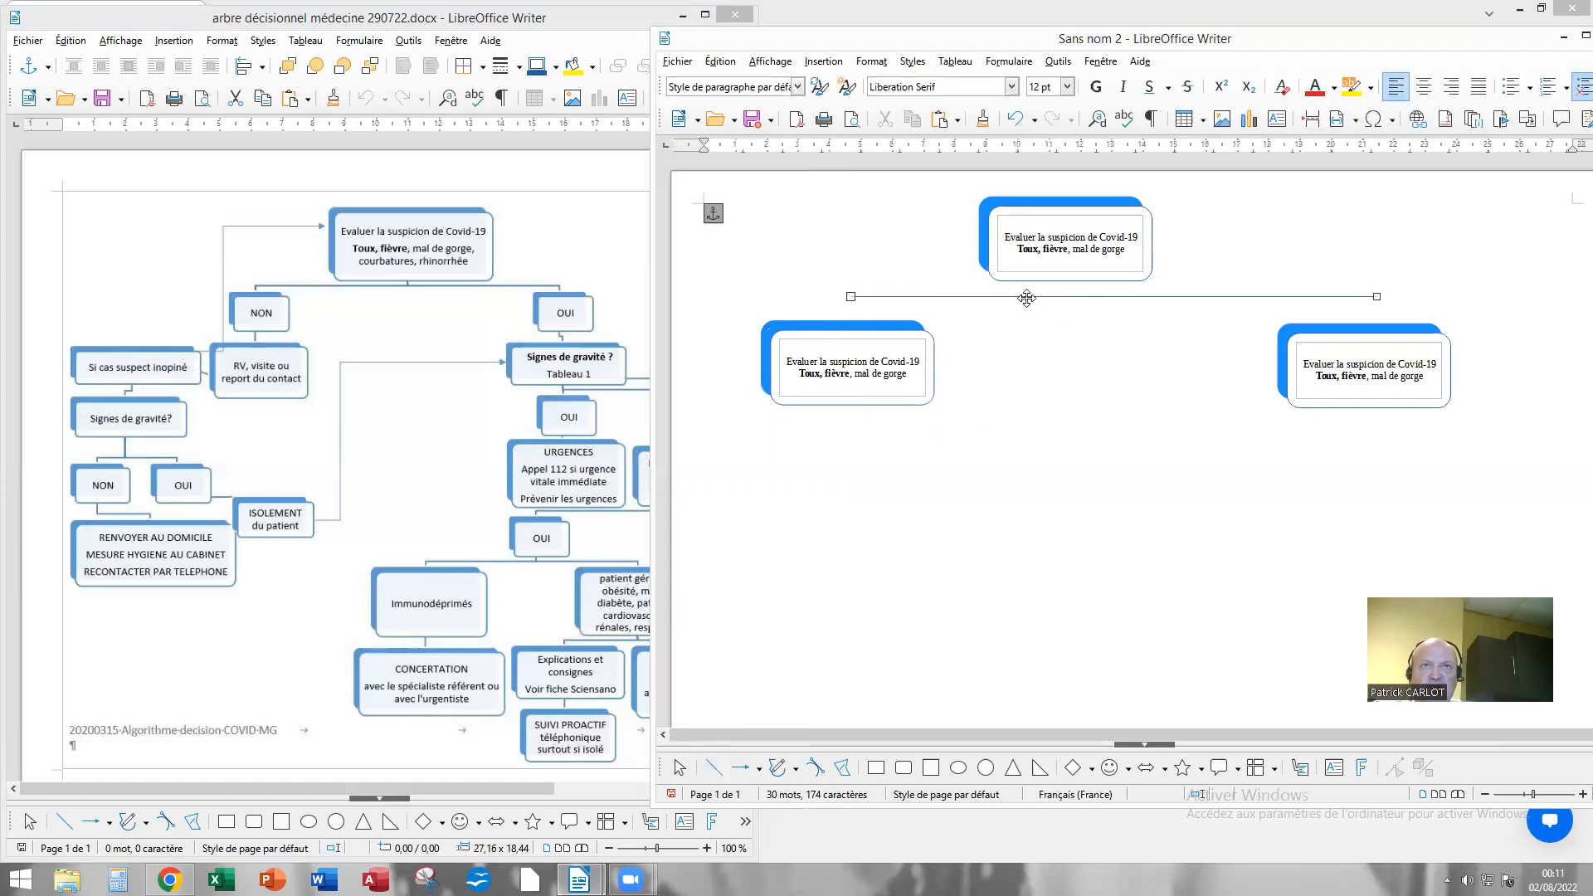
{"action": "left_click_drag", "start_coordinate": [1028, 298], "coordinate": [1028, 303]}
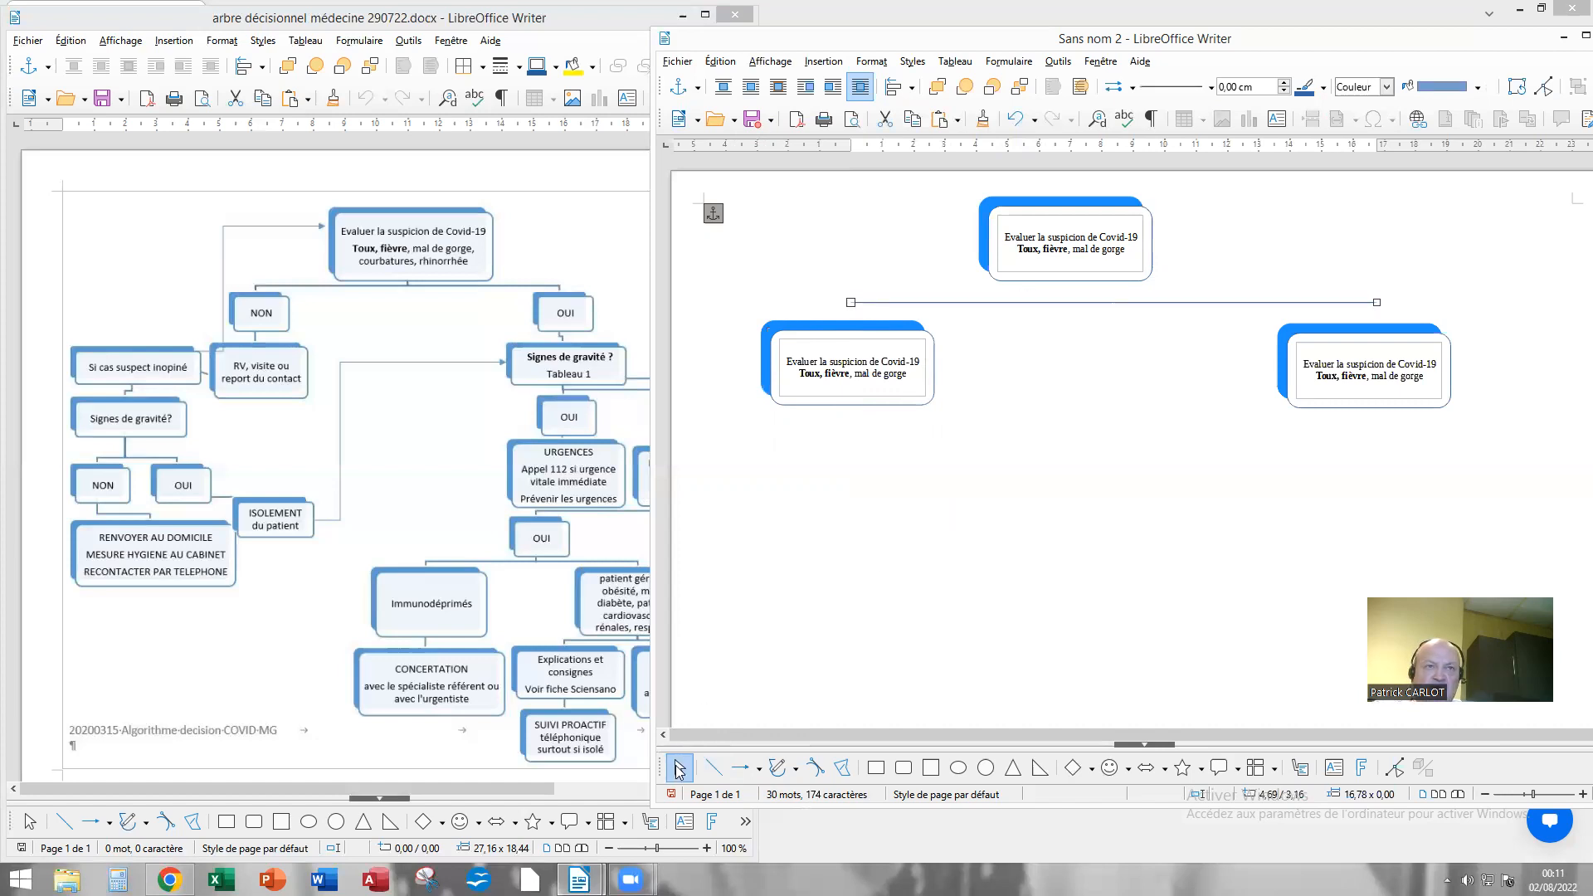
Step: Draw a short vertical line from the bottom centre of the upper box to the horizontal connecting line
{"action": "left_click", "coordinate": [714, 767]}
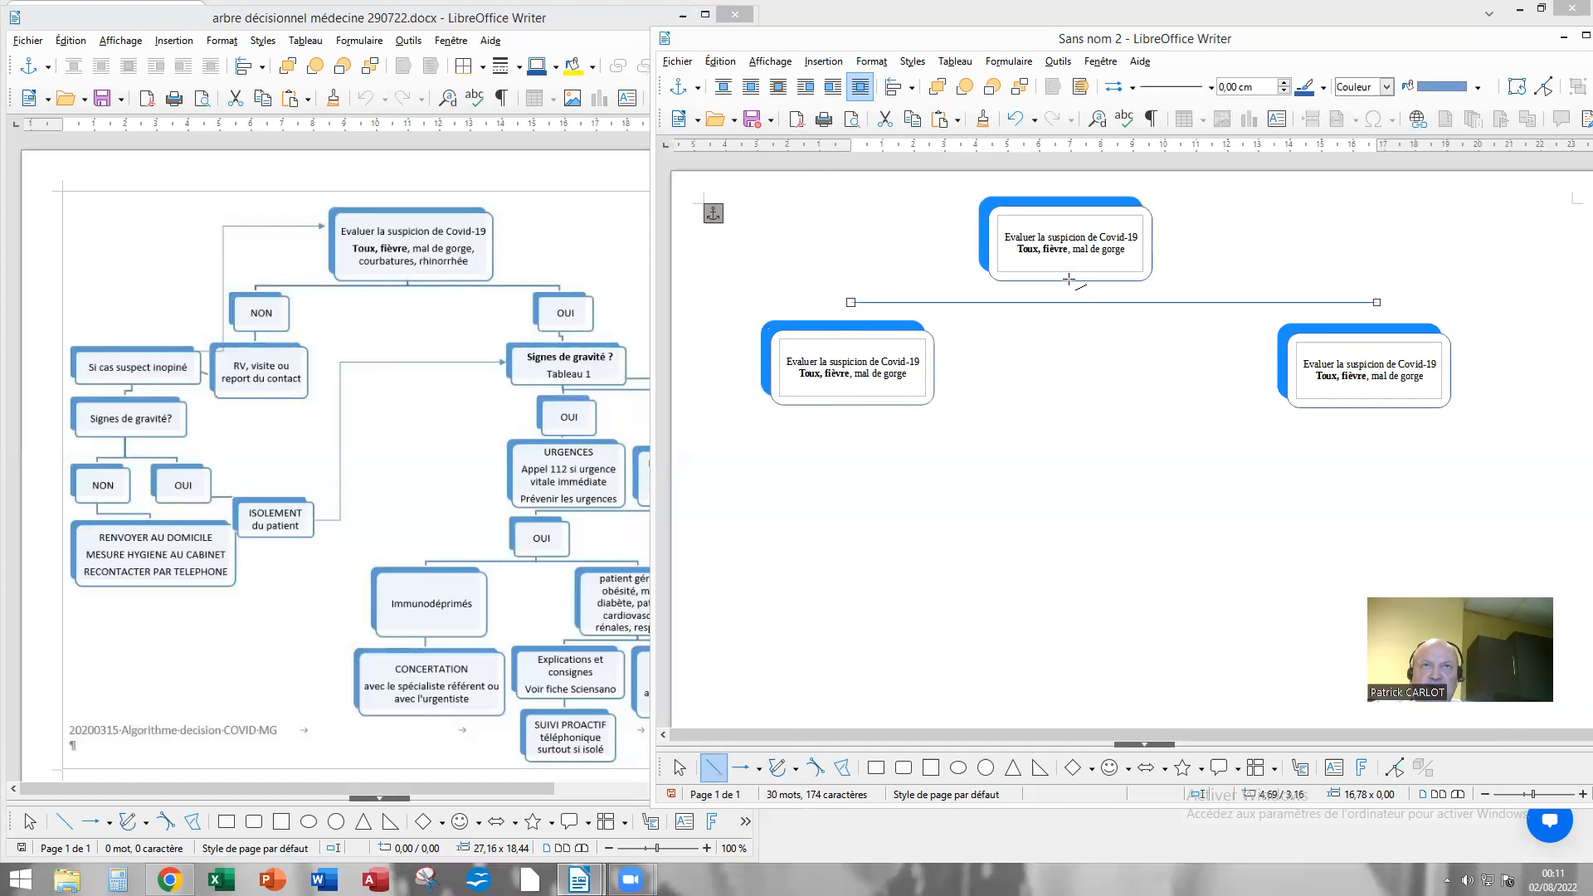
{"action": "left_click_drag", "start_coordinate": [1067, 281], "coordinate": [1067, 302]}
{"action": "left_click", "coordinate": [1077, 376]}
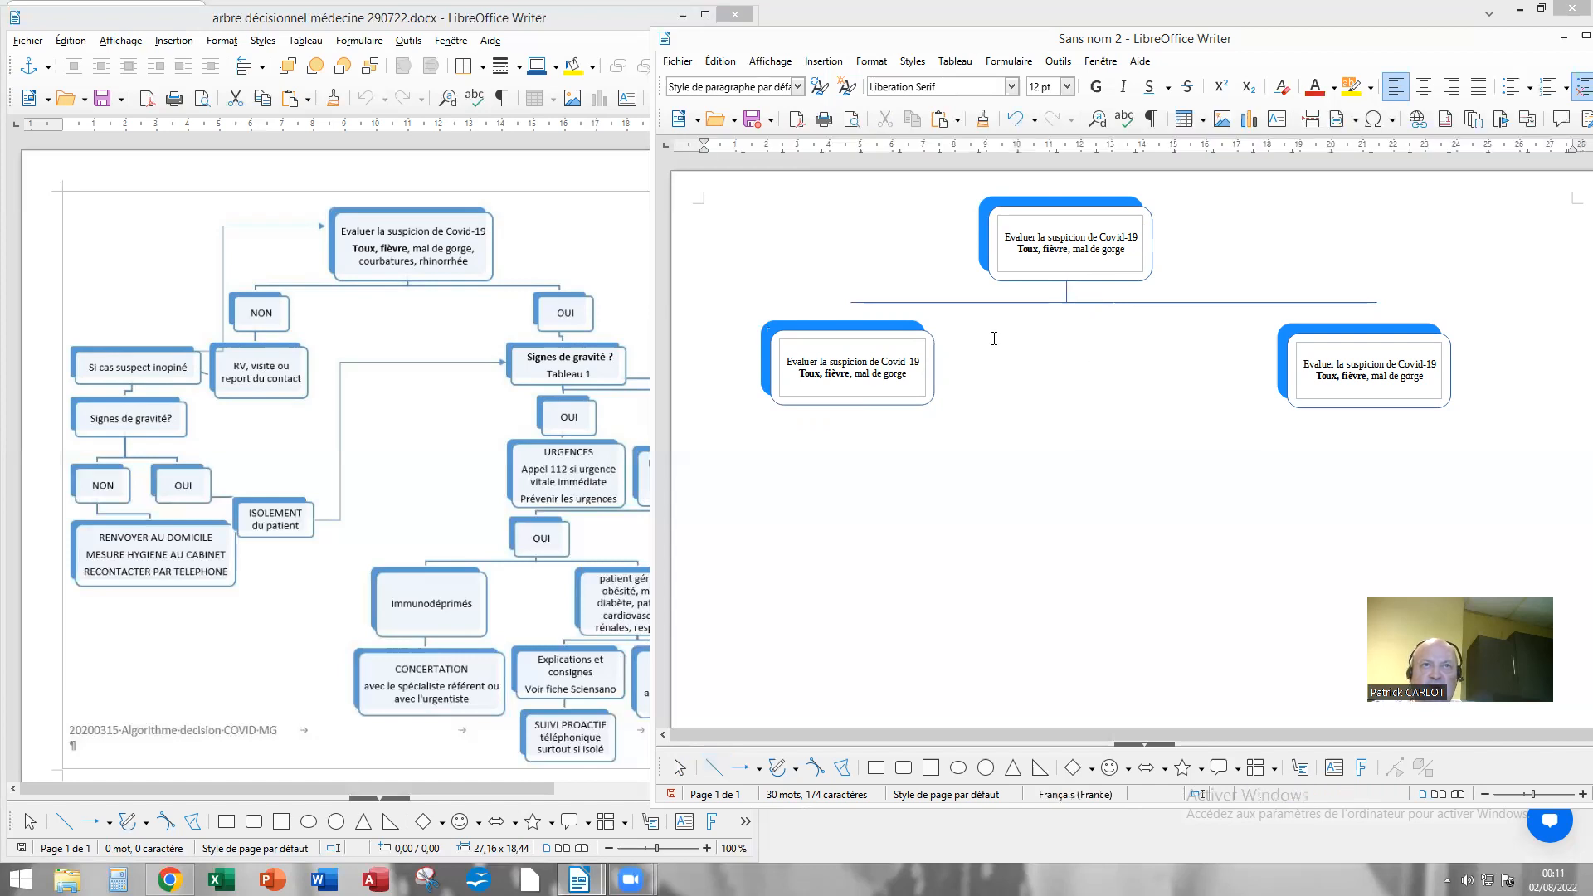
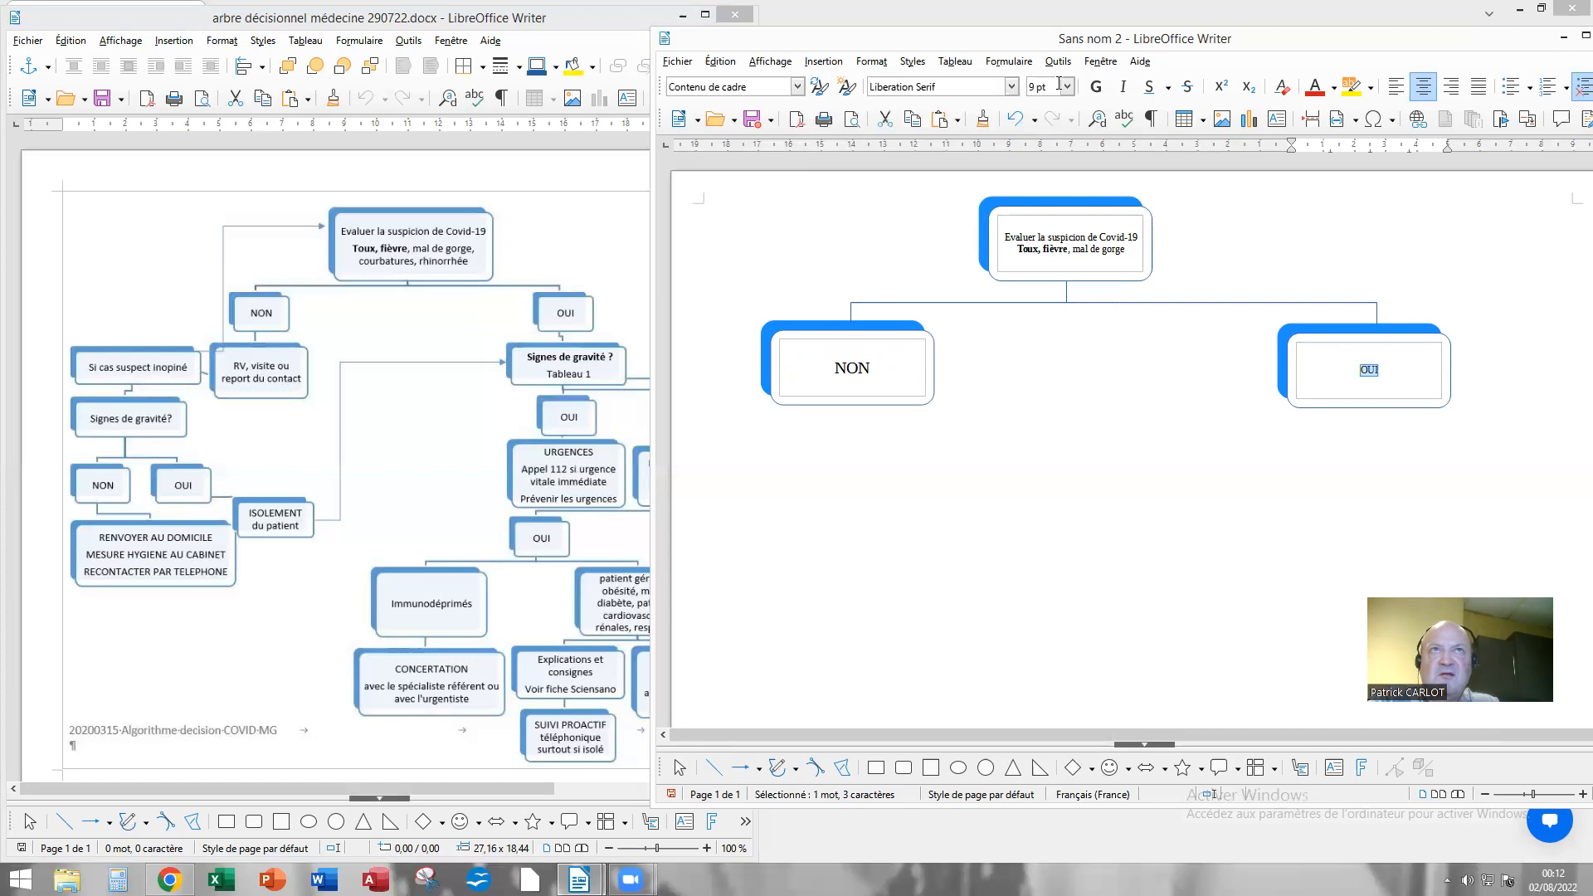
Step: Set the font size of the selected text "OUI" to 15 pt and leave the box
{"action": "left_click", "coordinate": [1067, 86]}
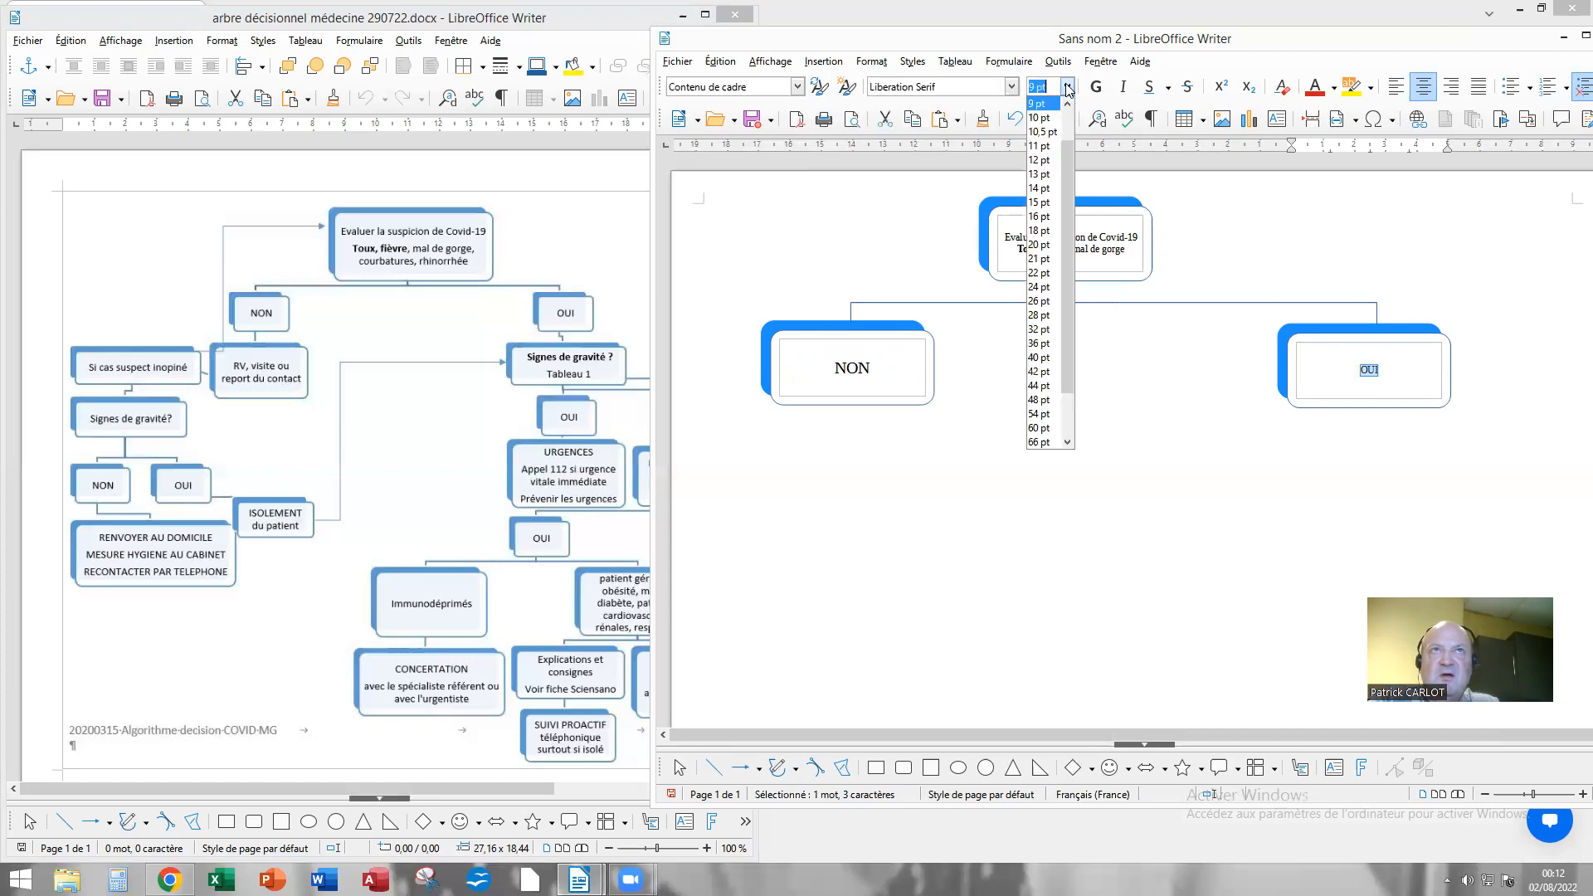
{"action": "left_click", "coordinate": [1038, 203]}
{"action": "left_click", "coordinate": [1074, 353]}
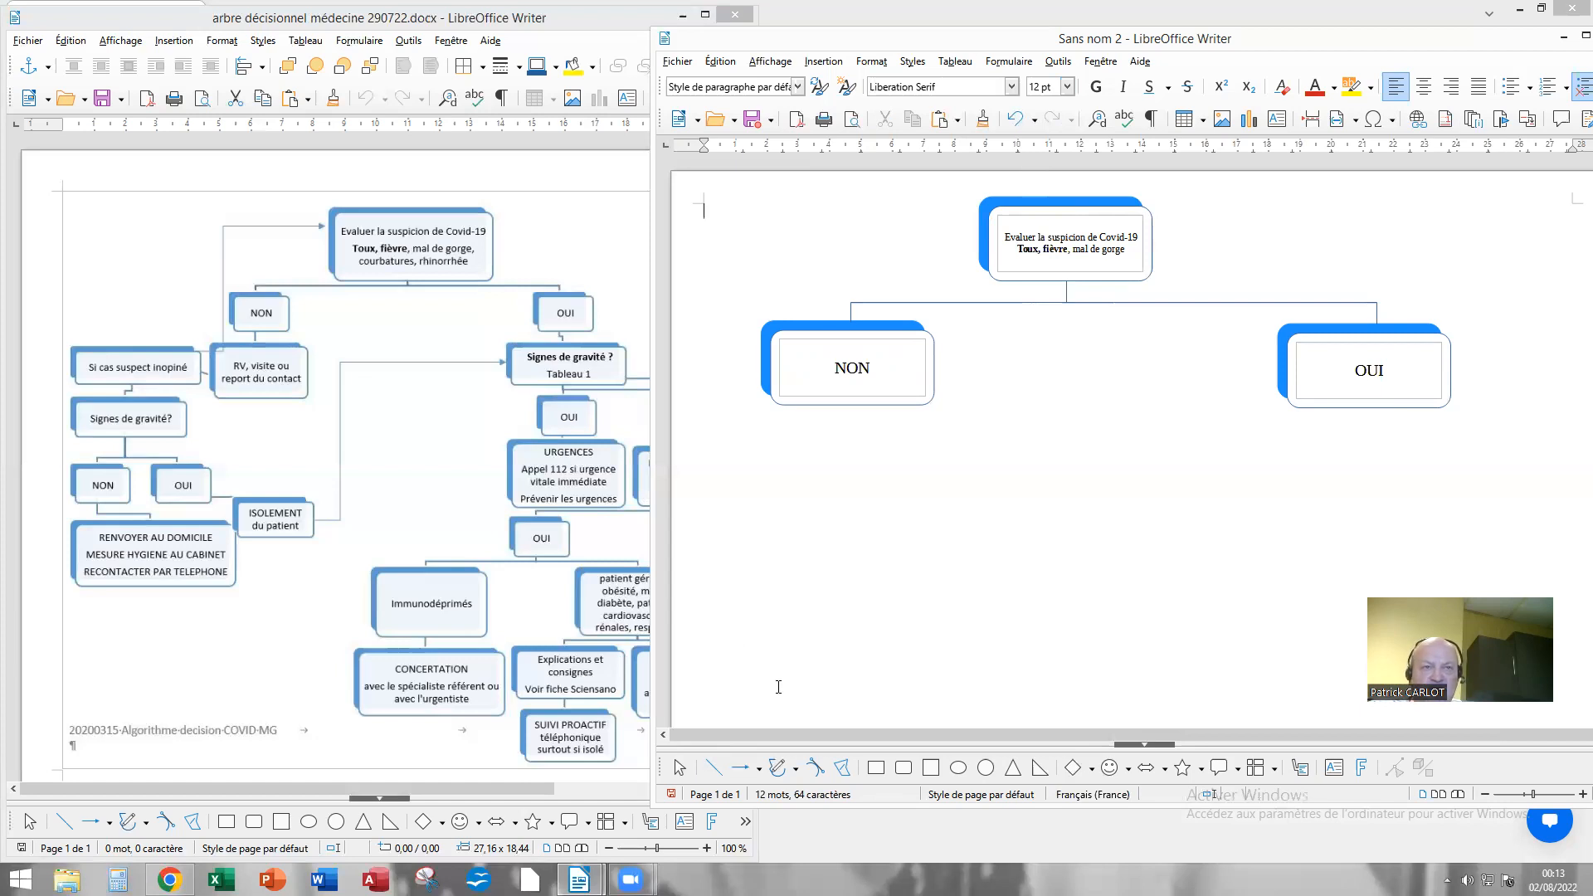
Step: Draw a horizontal arrow about 5.6 cm long that ends at the left edge of the upper box
{"action": "left_click", "coordinate": [743, 763]}
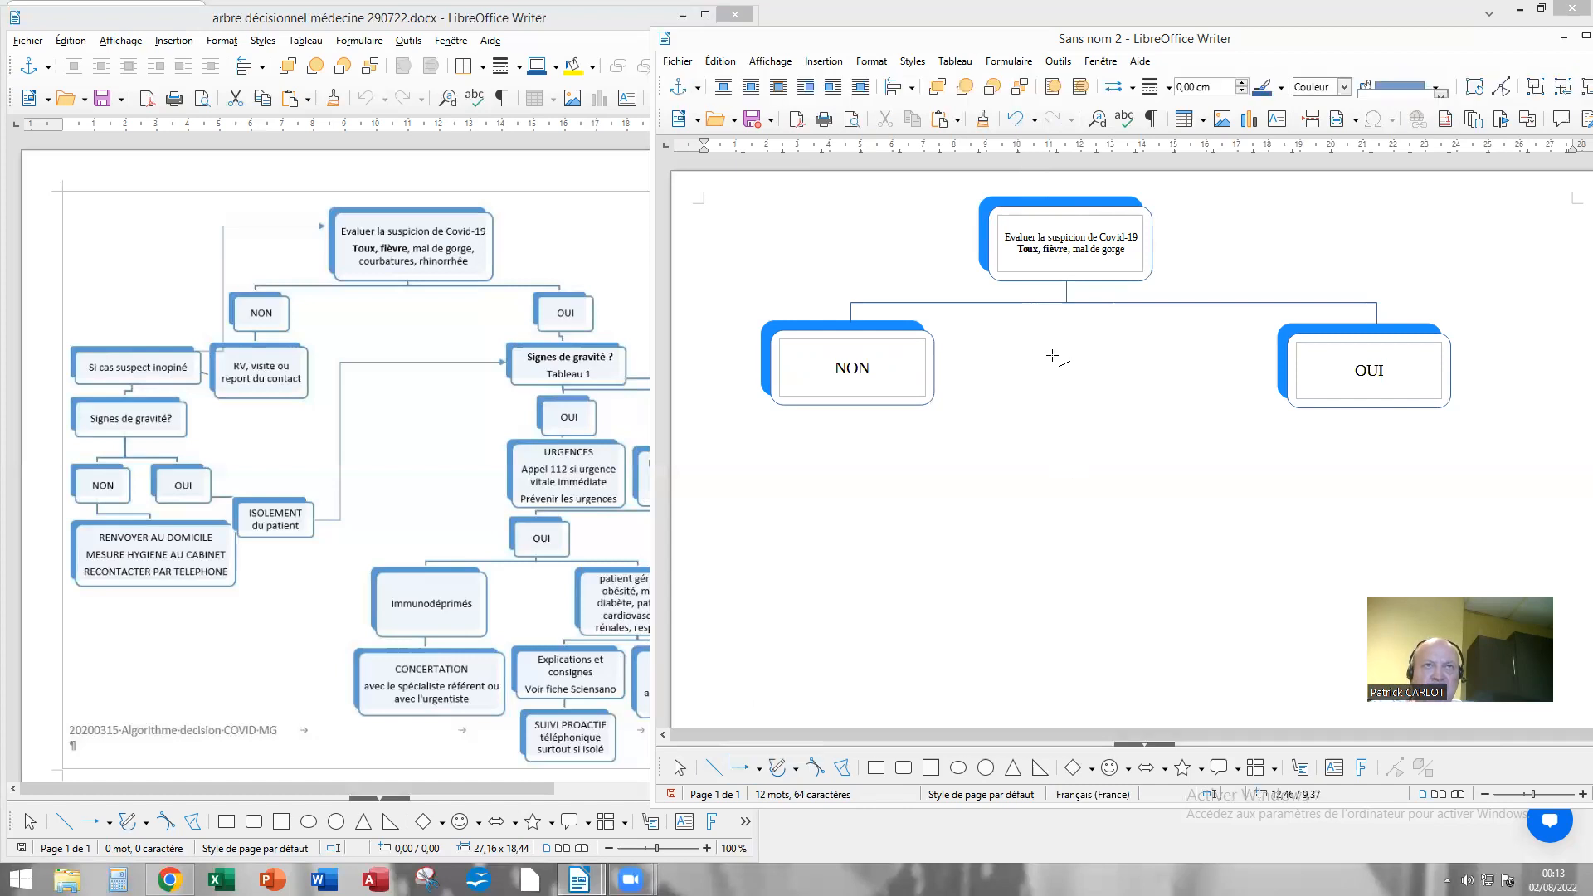
{"action": "left_click", "coordinate": [759, 768]}
{"action": "left_click", "coordinate": [749, 673]}
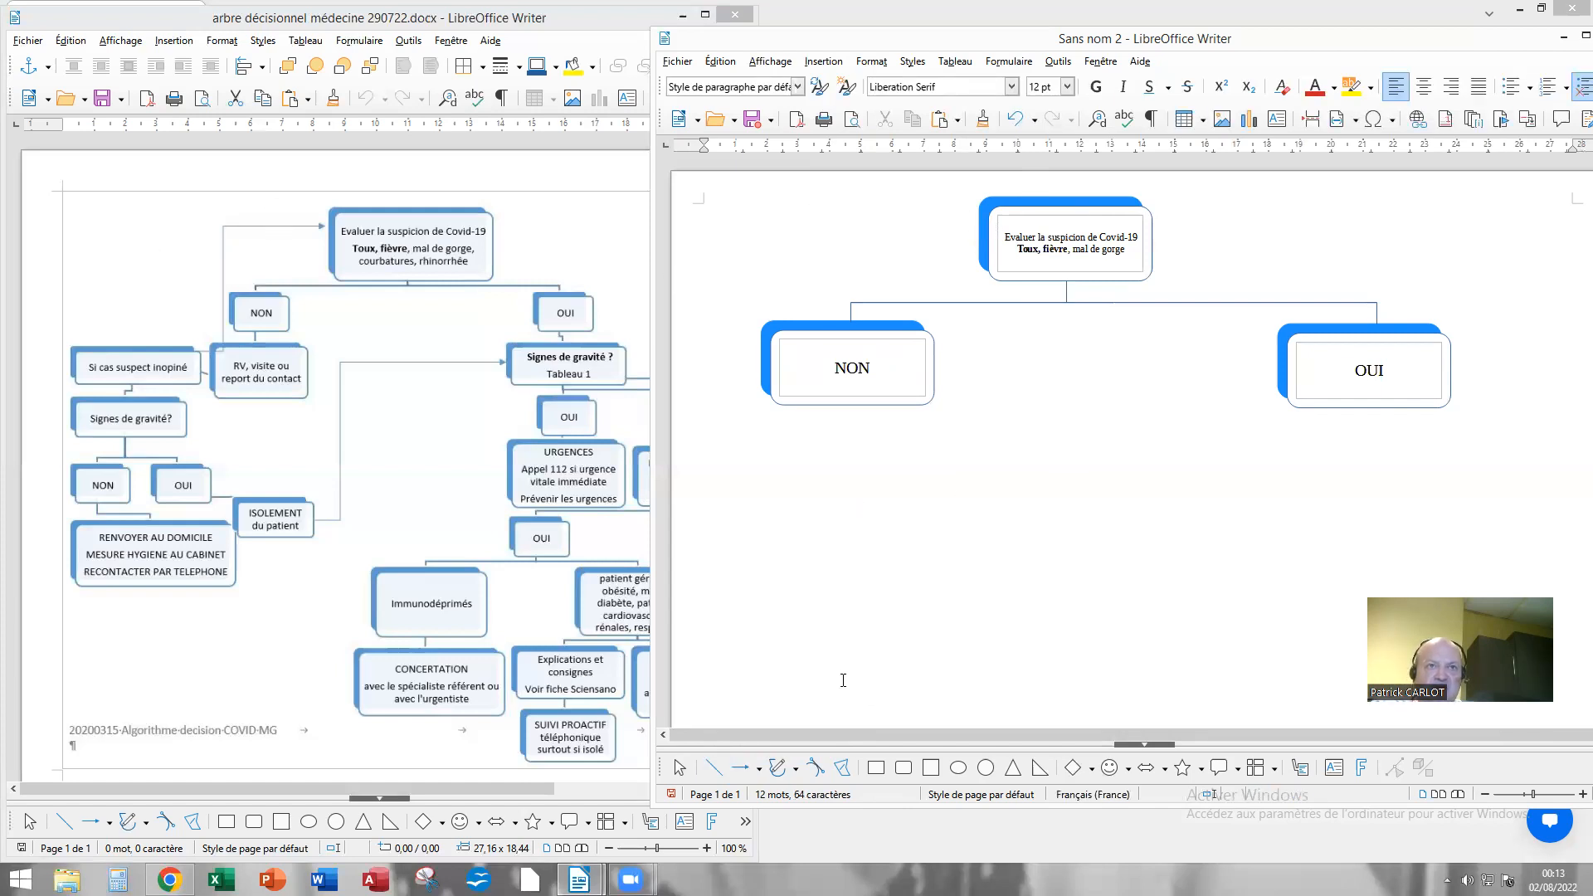
{"action": "left_click", "coordinate": [741, 768]}
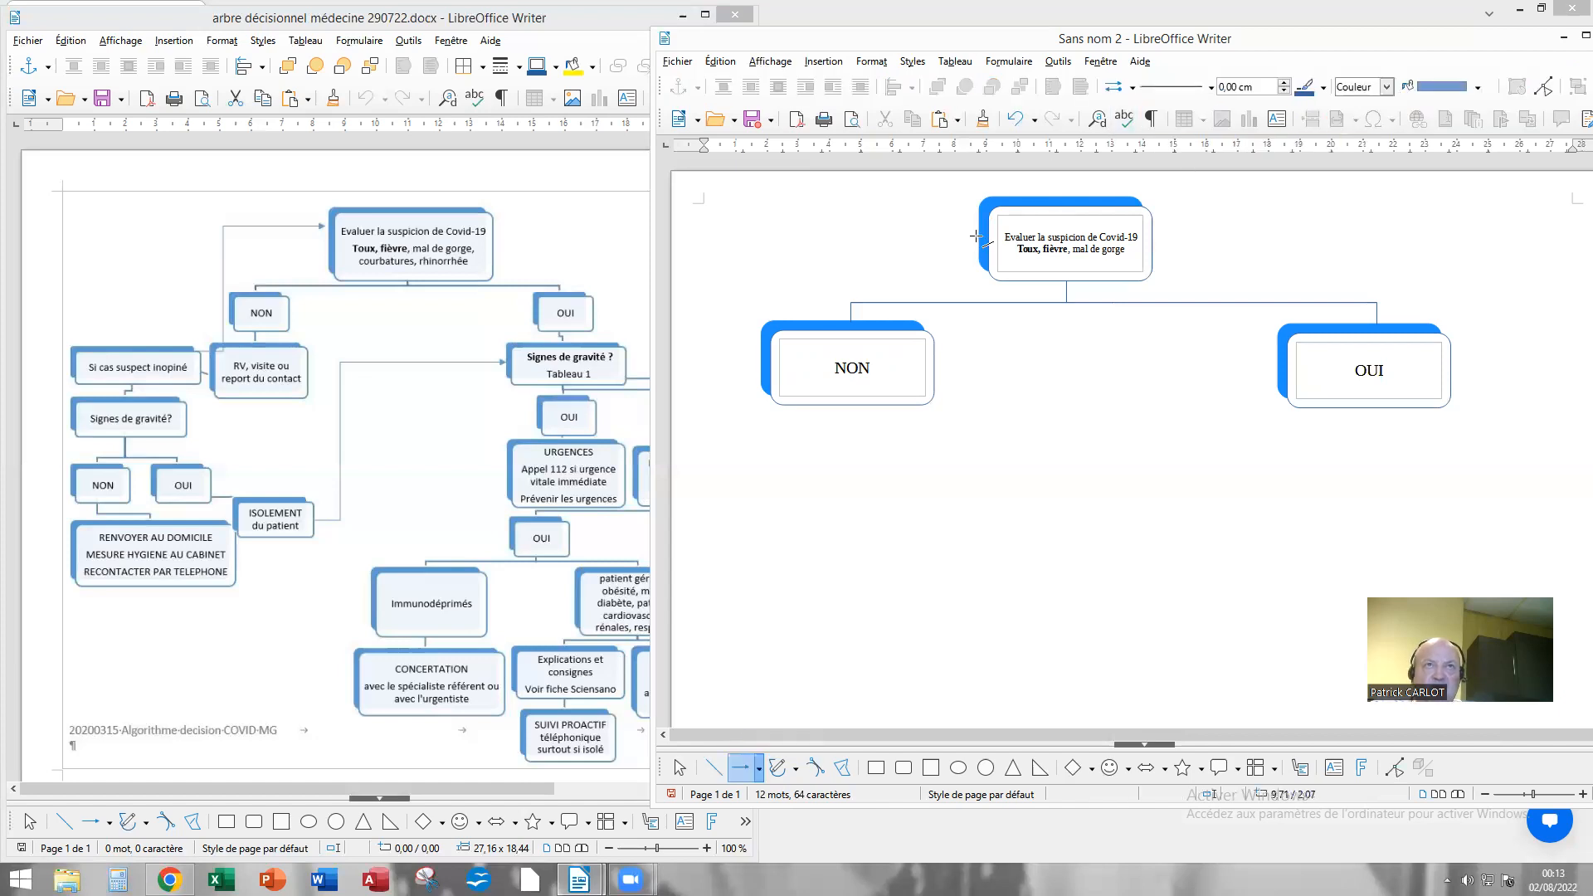
{"action": "left_click_drag", "start_coordinate": [978, 237], "coordinate": [887, 191]}
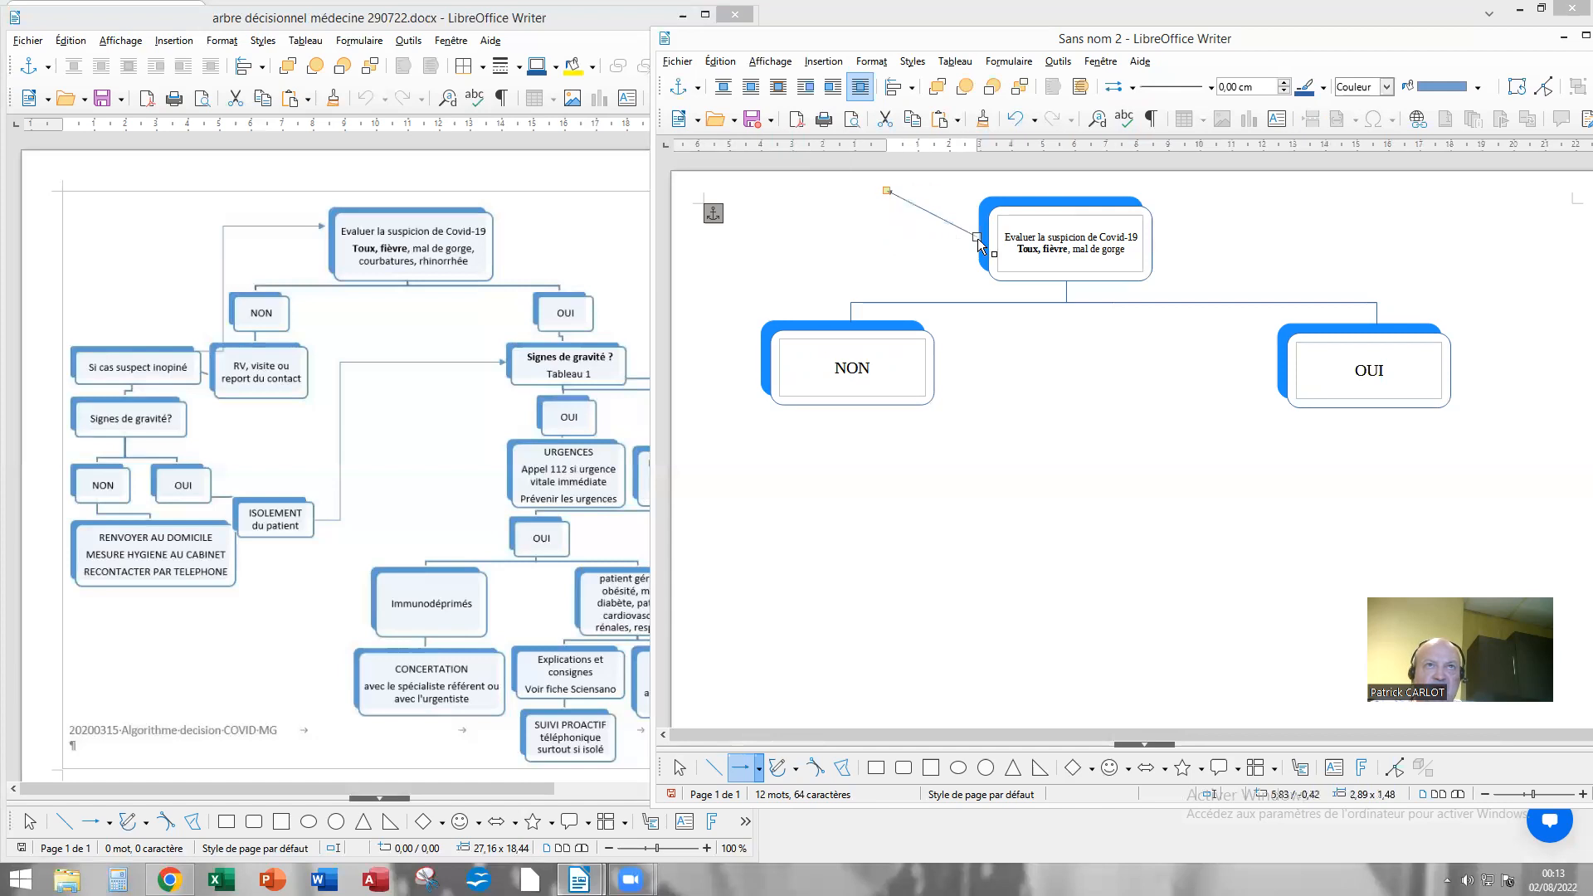
{"action": "left_click_drag", "start_coordinate": [972, 240], "coordinate": [790, 231]}
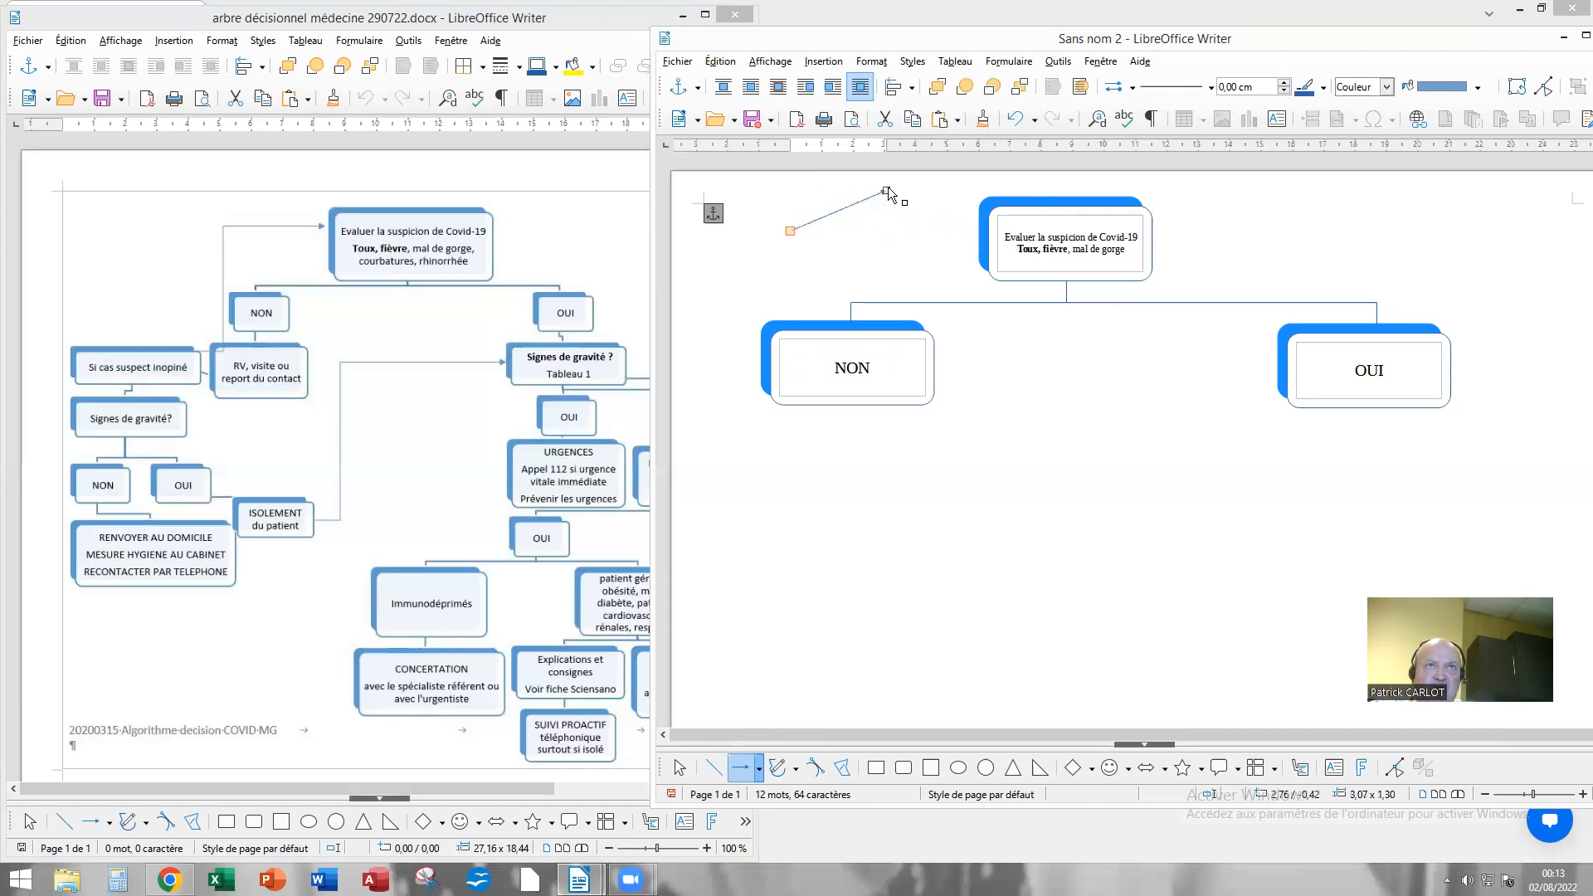
{"action": "left_click_drag", "start_coordinate": [888, 192], "coordinate": [802, 241]}
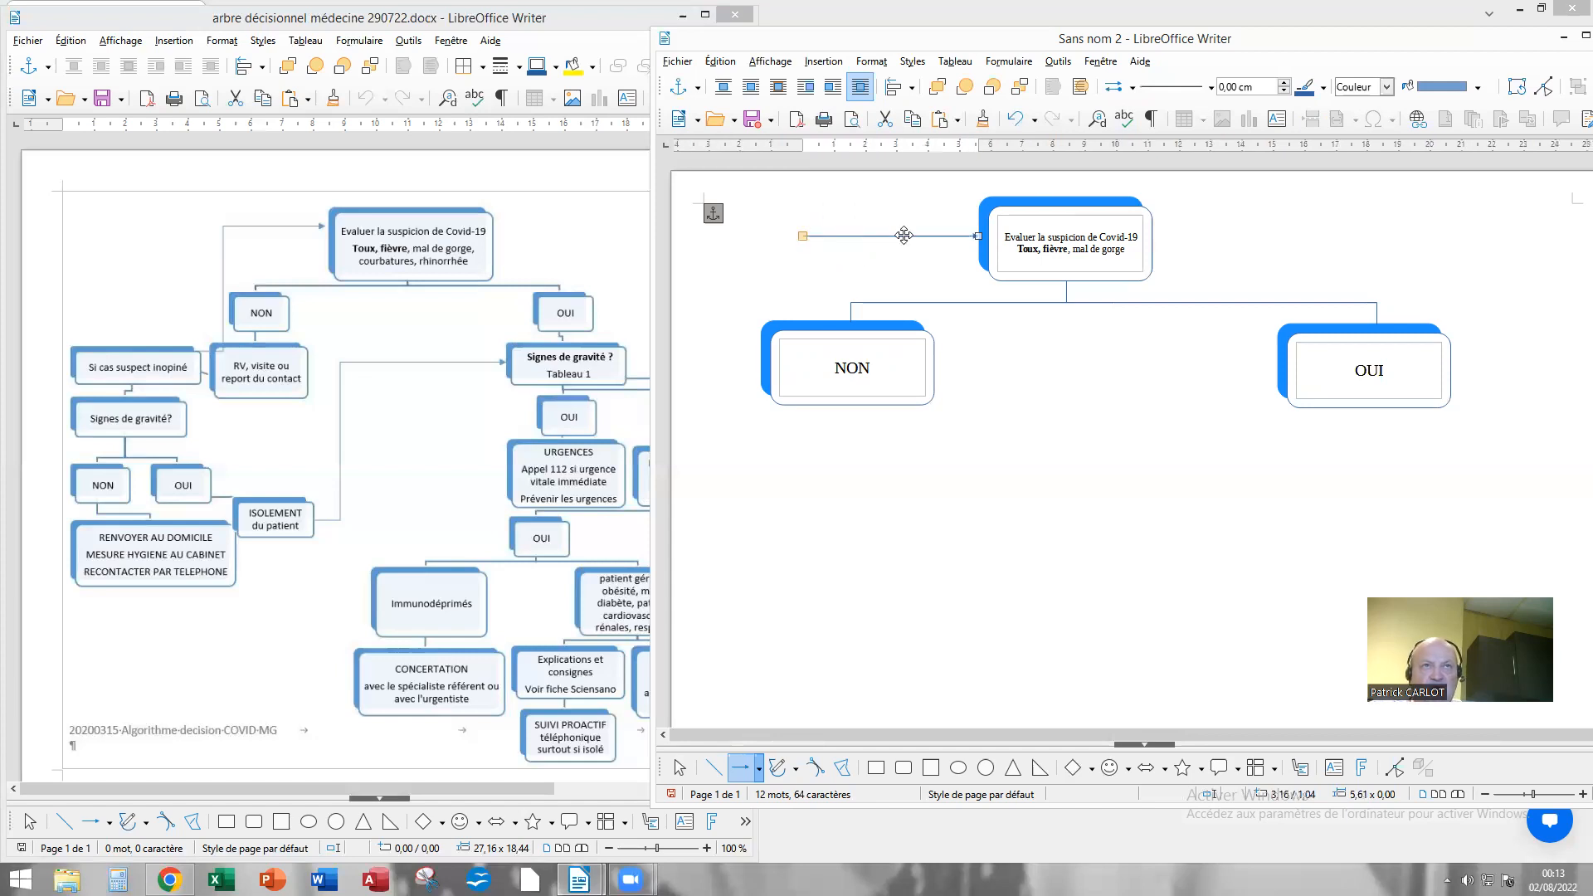
{"action": "left_click", "coordinate": [899, 247]}
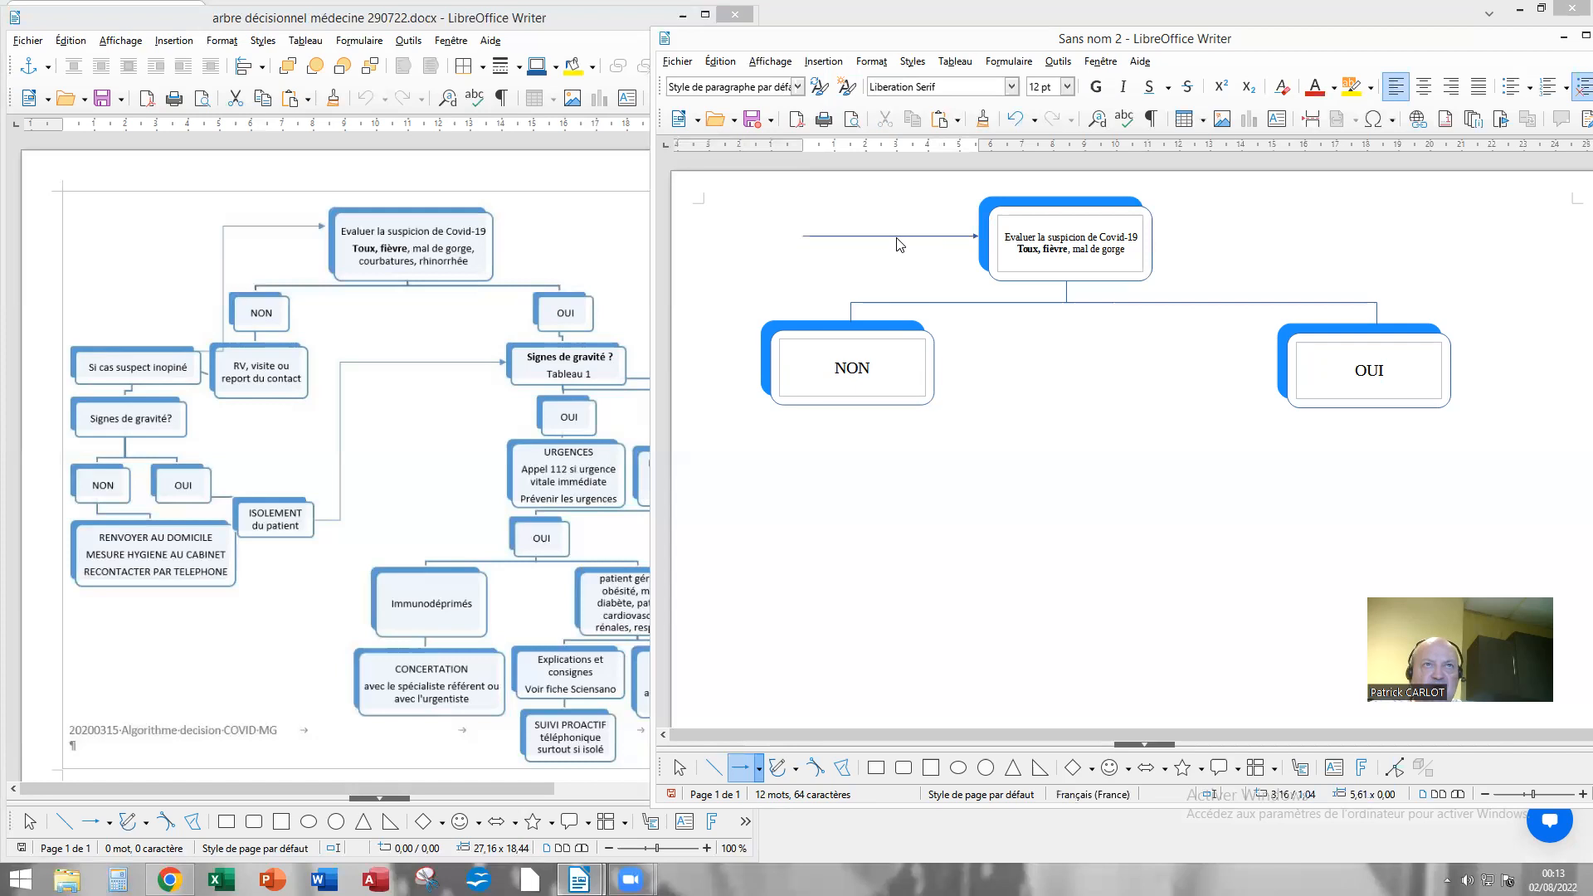
Step: Format the arrow with the colour DodgerBlue, a width of 0,10 cm and the end style "Grande flèche"
{"action": "left_click", "coordinate": [895, 237]}
{"action": "right_click", "coordinate": [897, 237]}
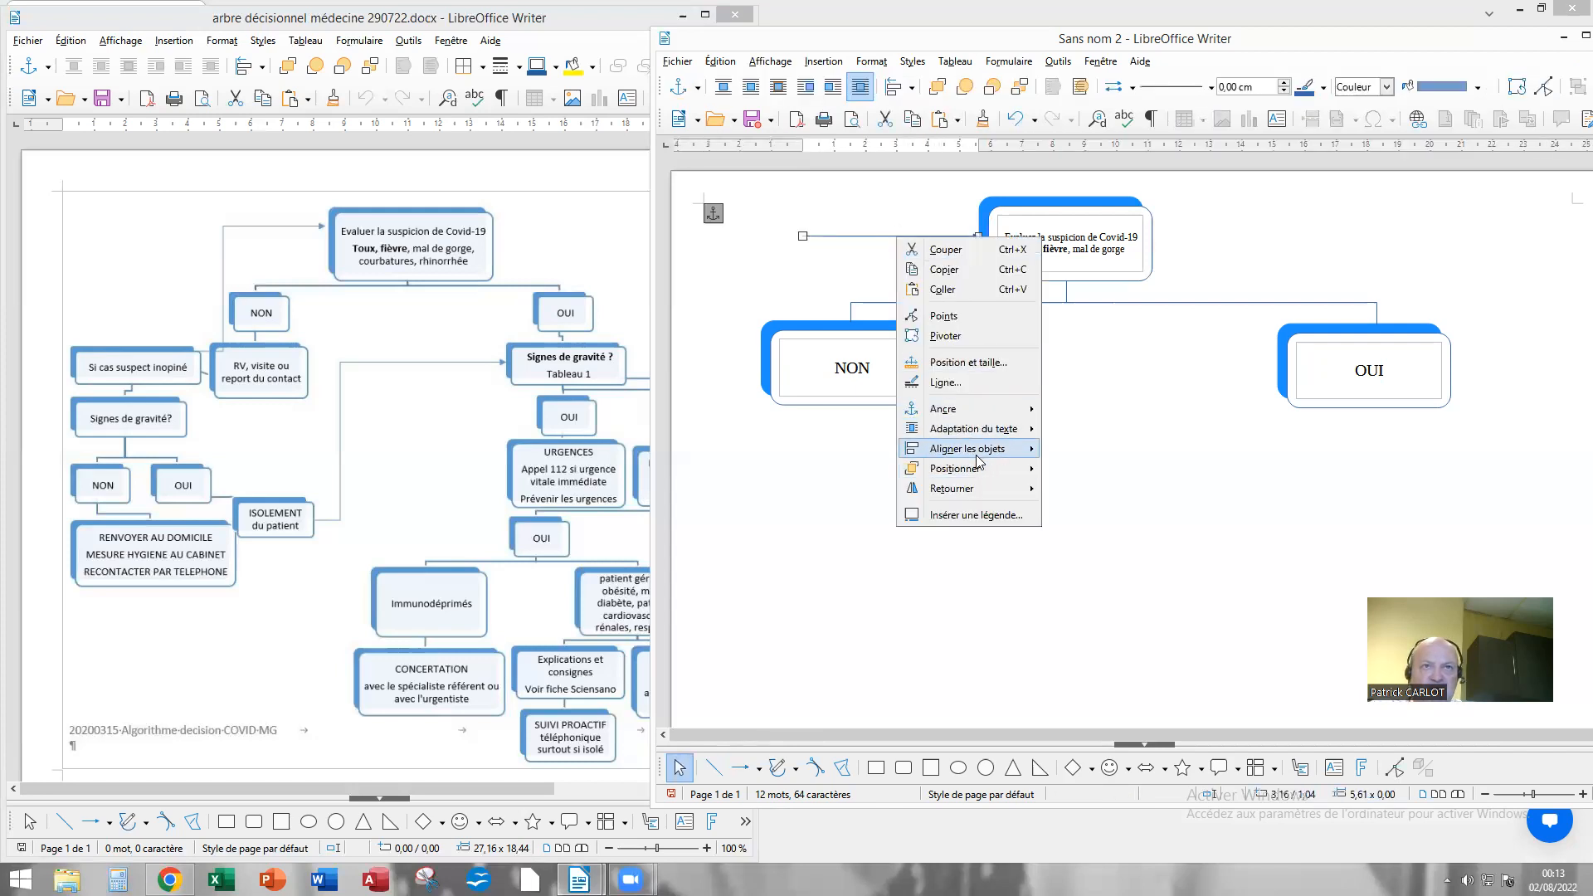
{"action": "left_click", "coordinate": [978, 382]}
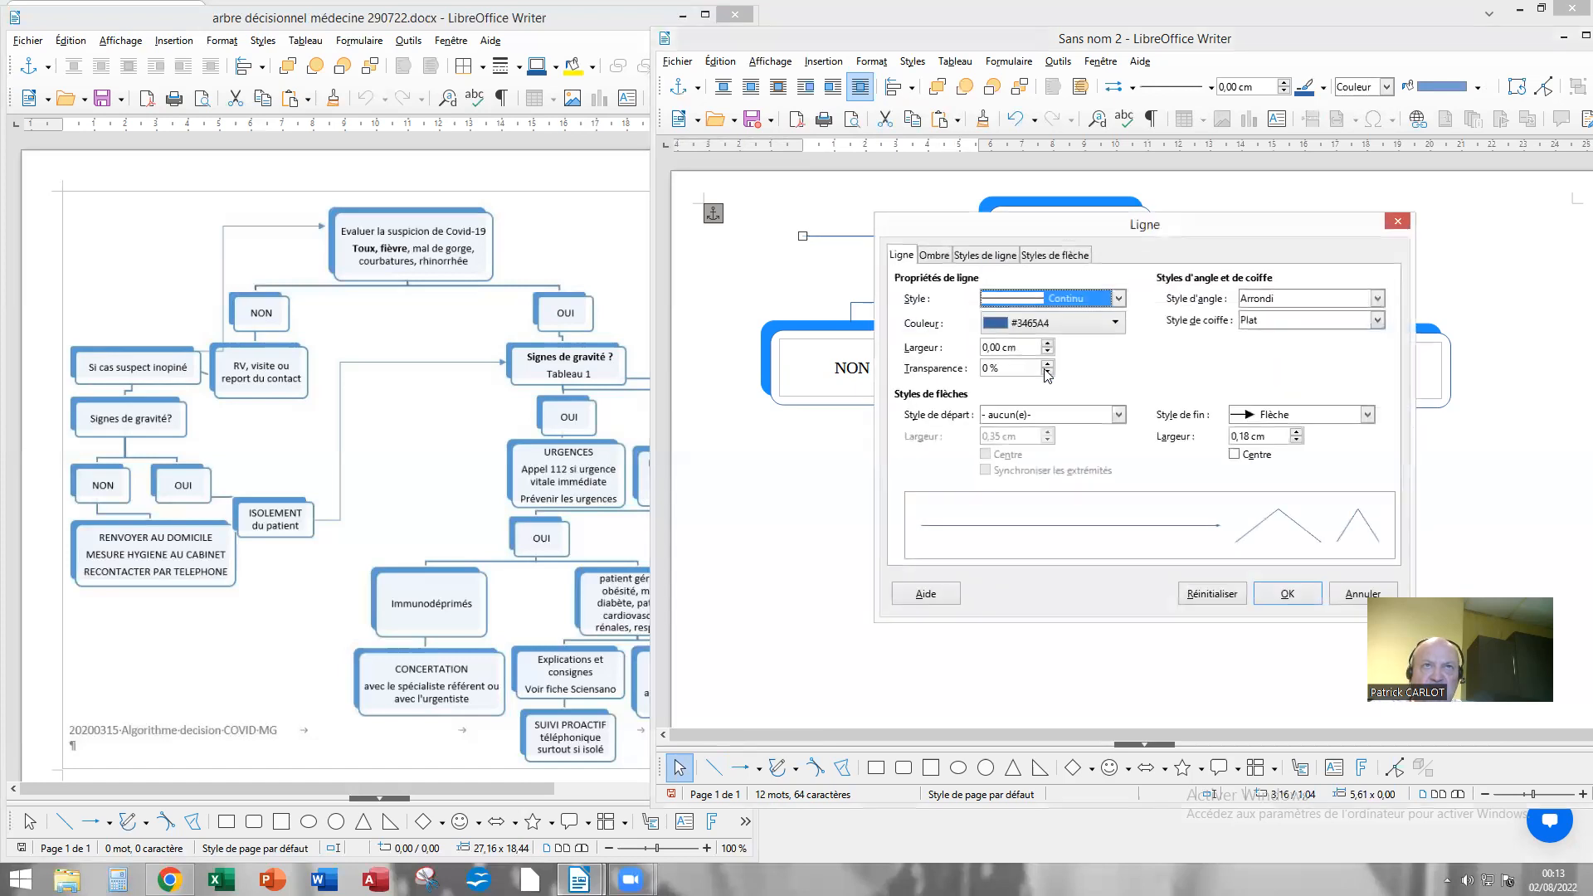
{"action": "left_click", "coordinate": [1116, 323]}
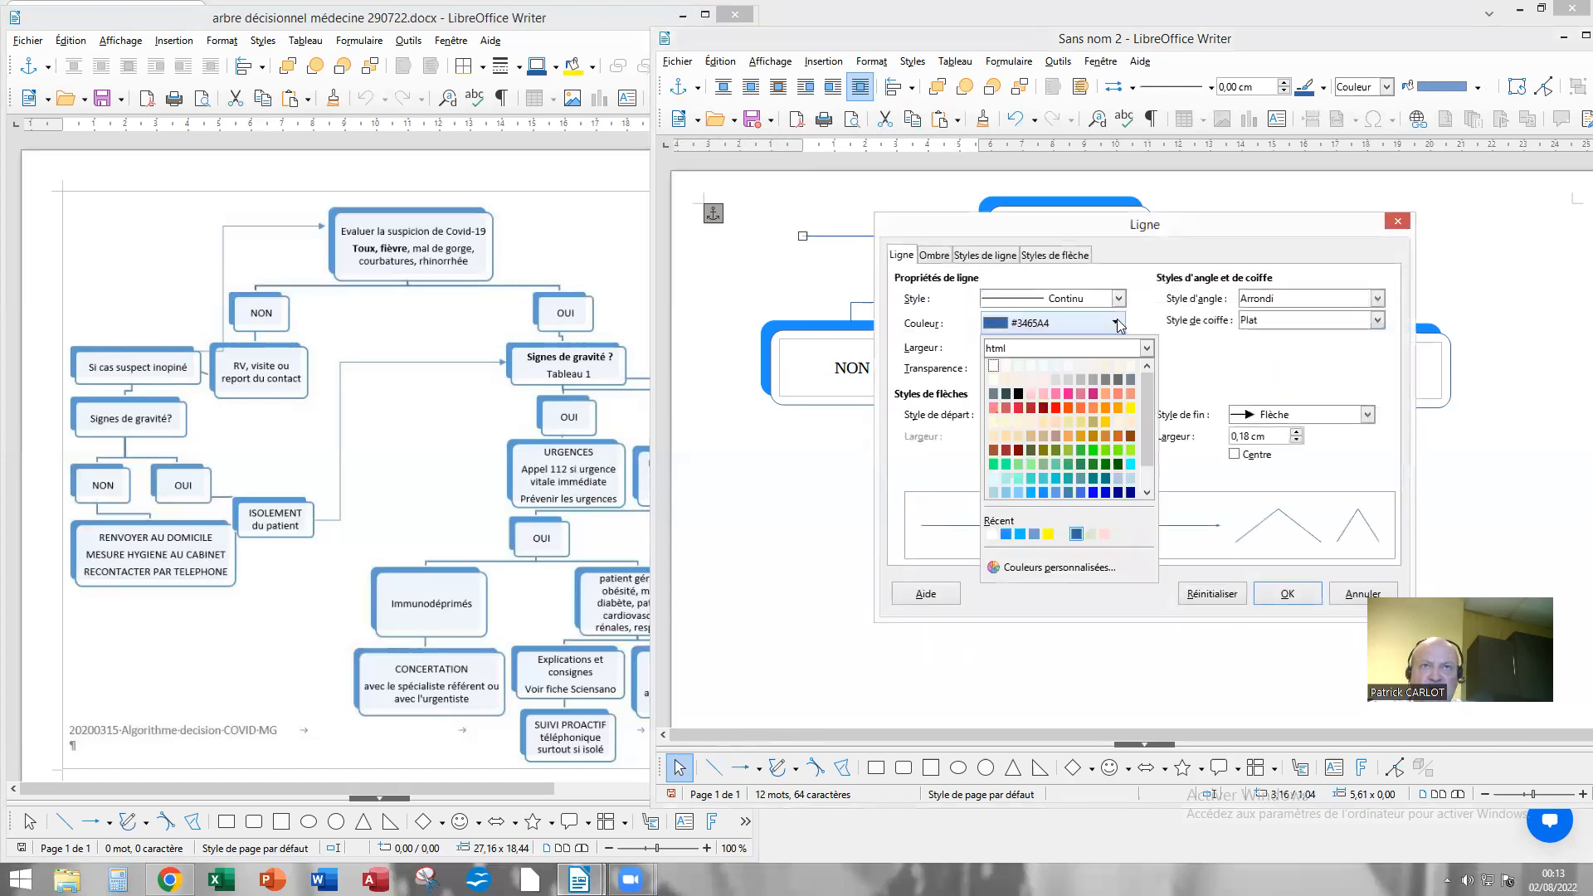
{"action": "left_click", "coordinate": [1007, 535]}
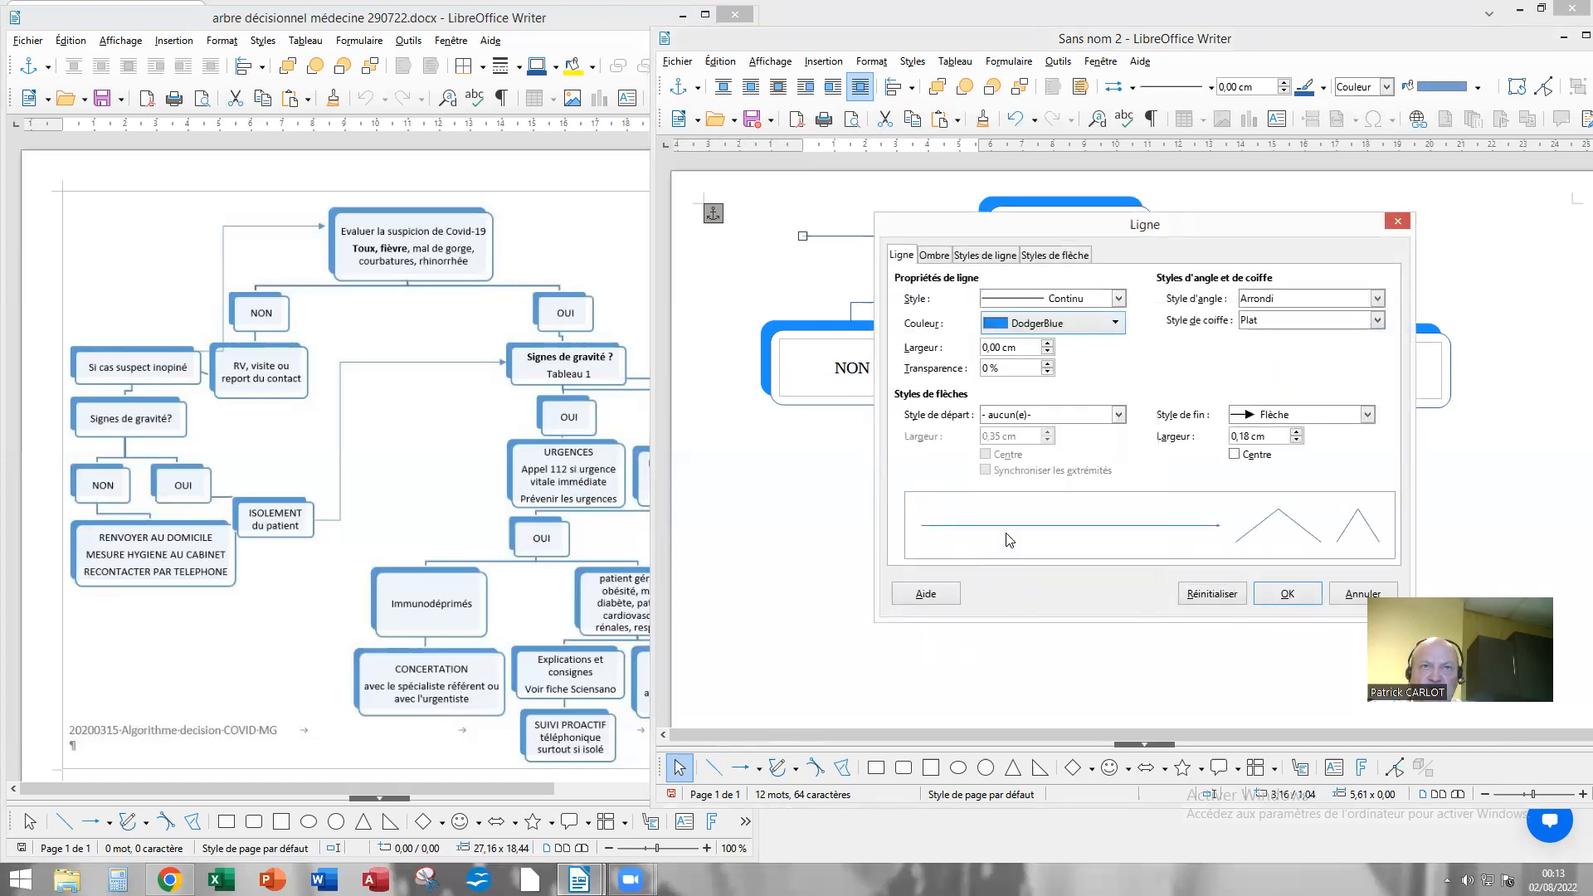
{"action": "left_click", "coordinate": [1049, 343]}
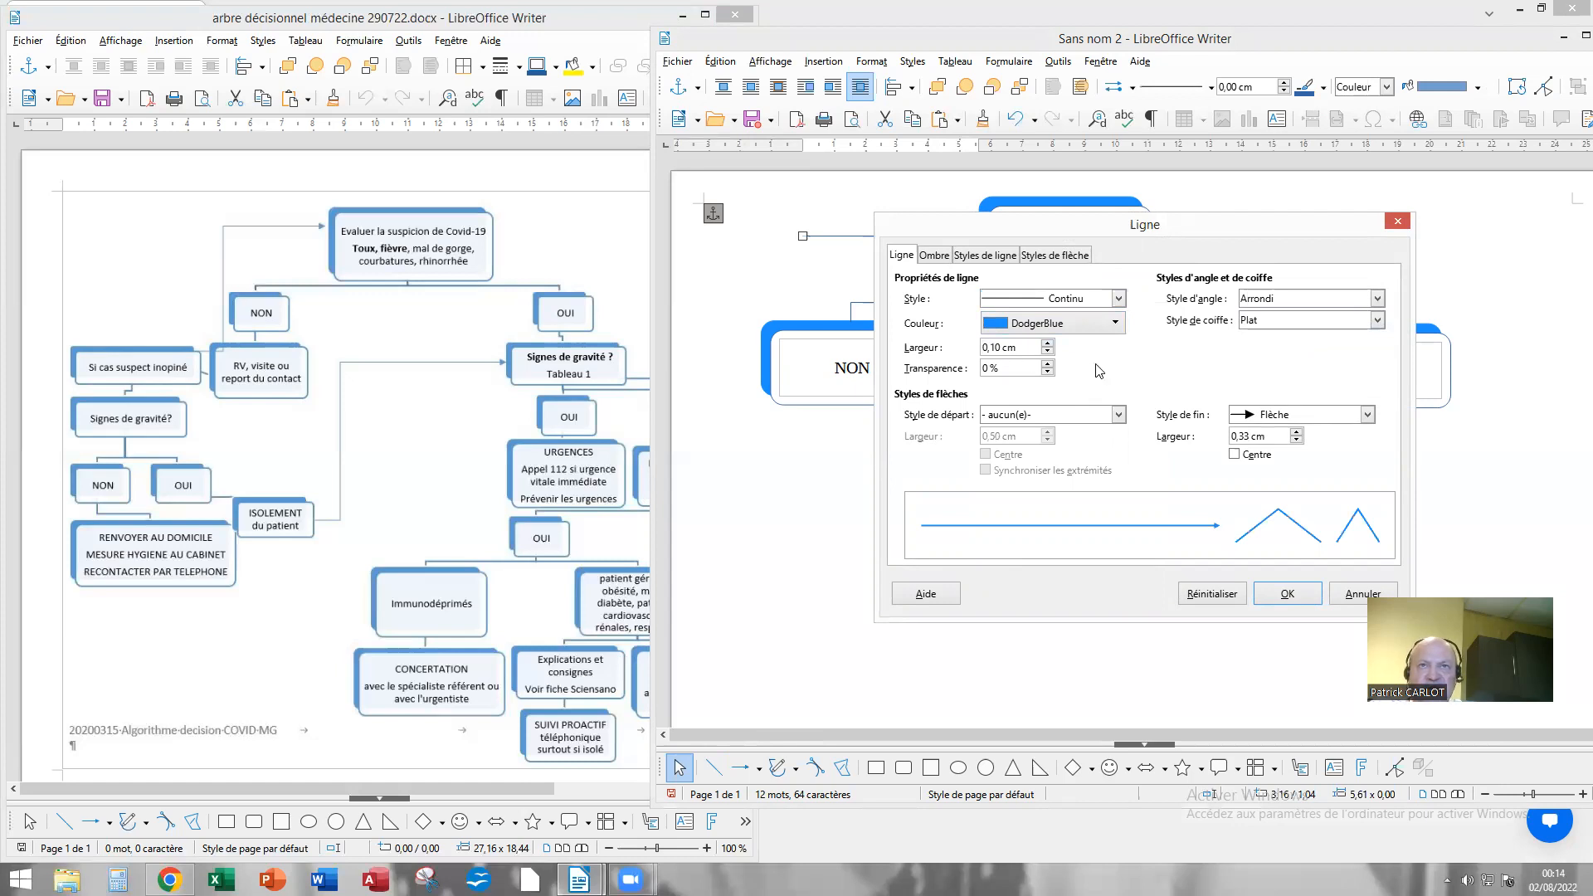
{"action": "left_click", "coordinate": [1368, 416]}
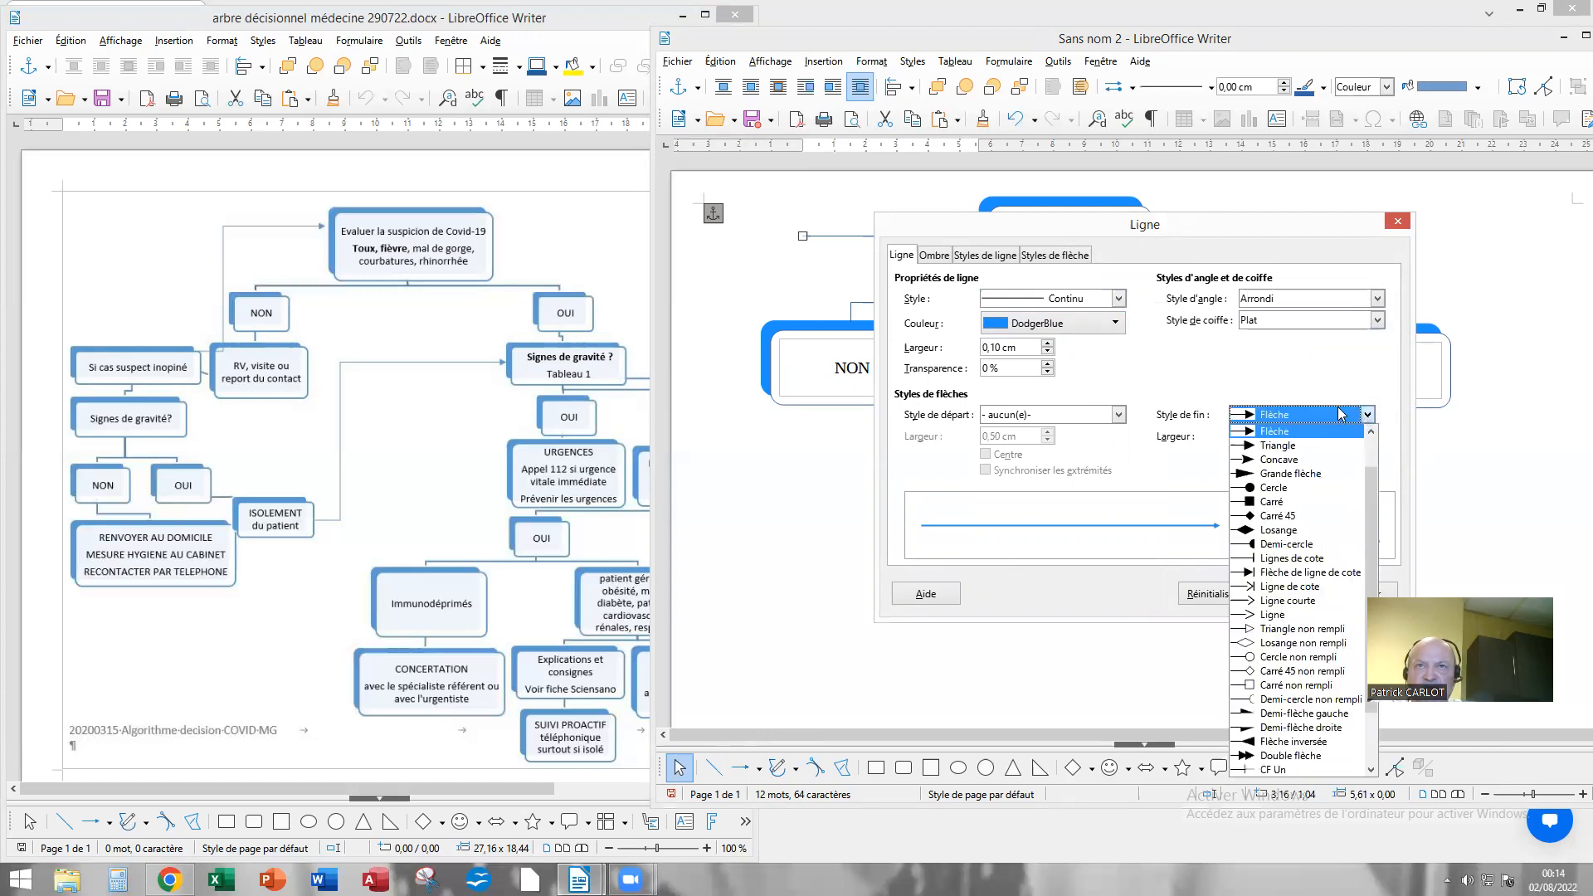
{"action": "left_click", "coordinate": [1243, 476]}
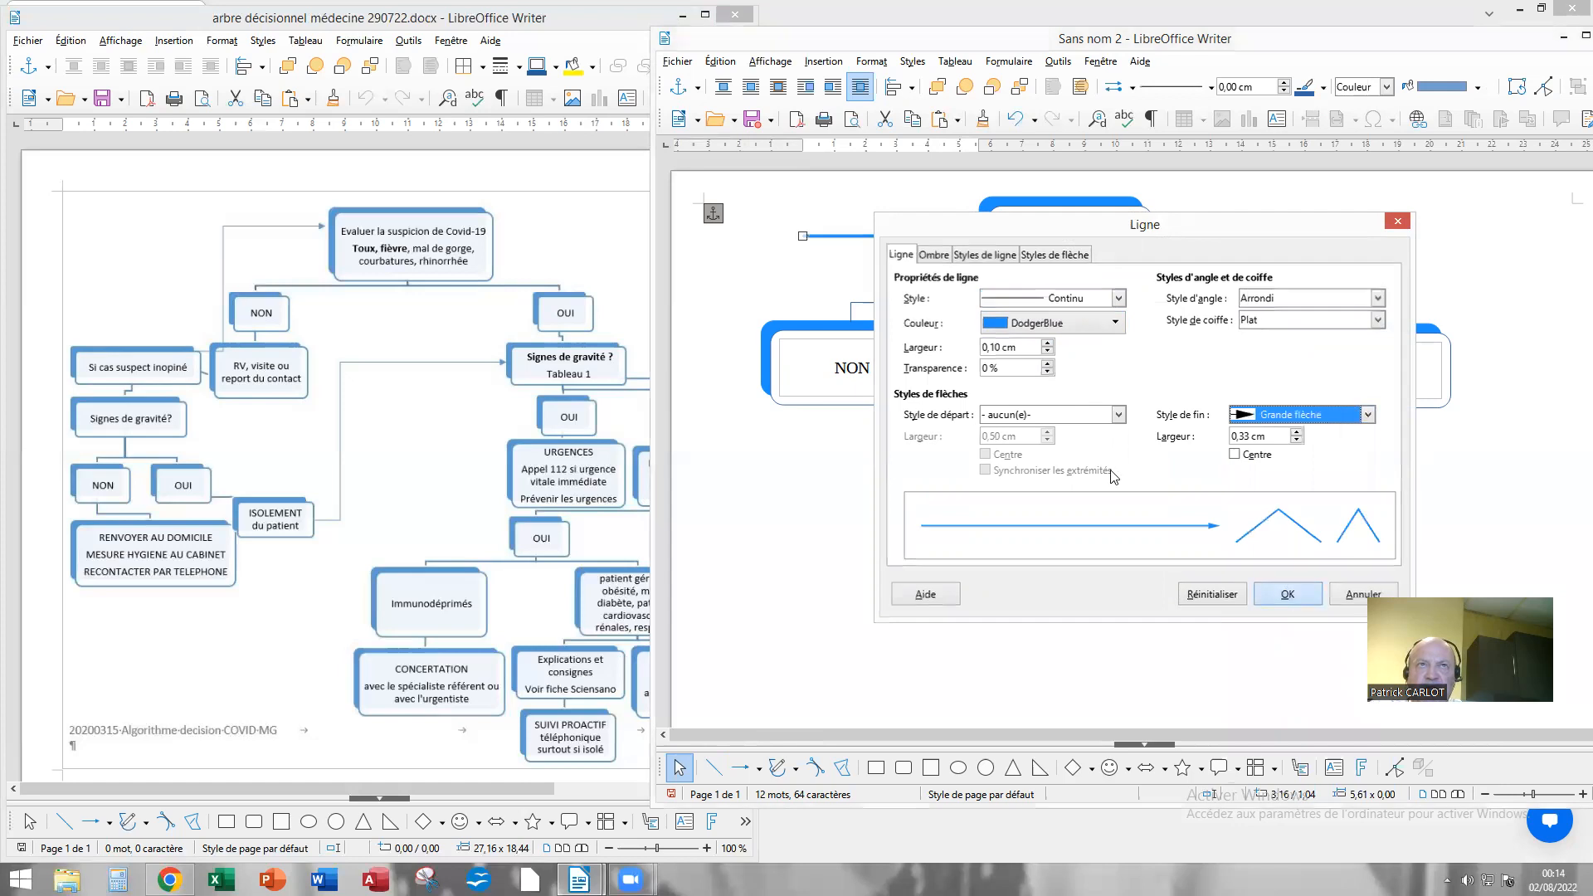
{"action": "key", "text": "Return"}
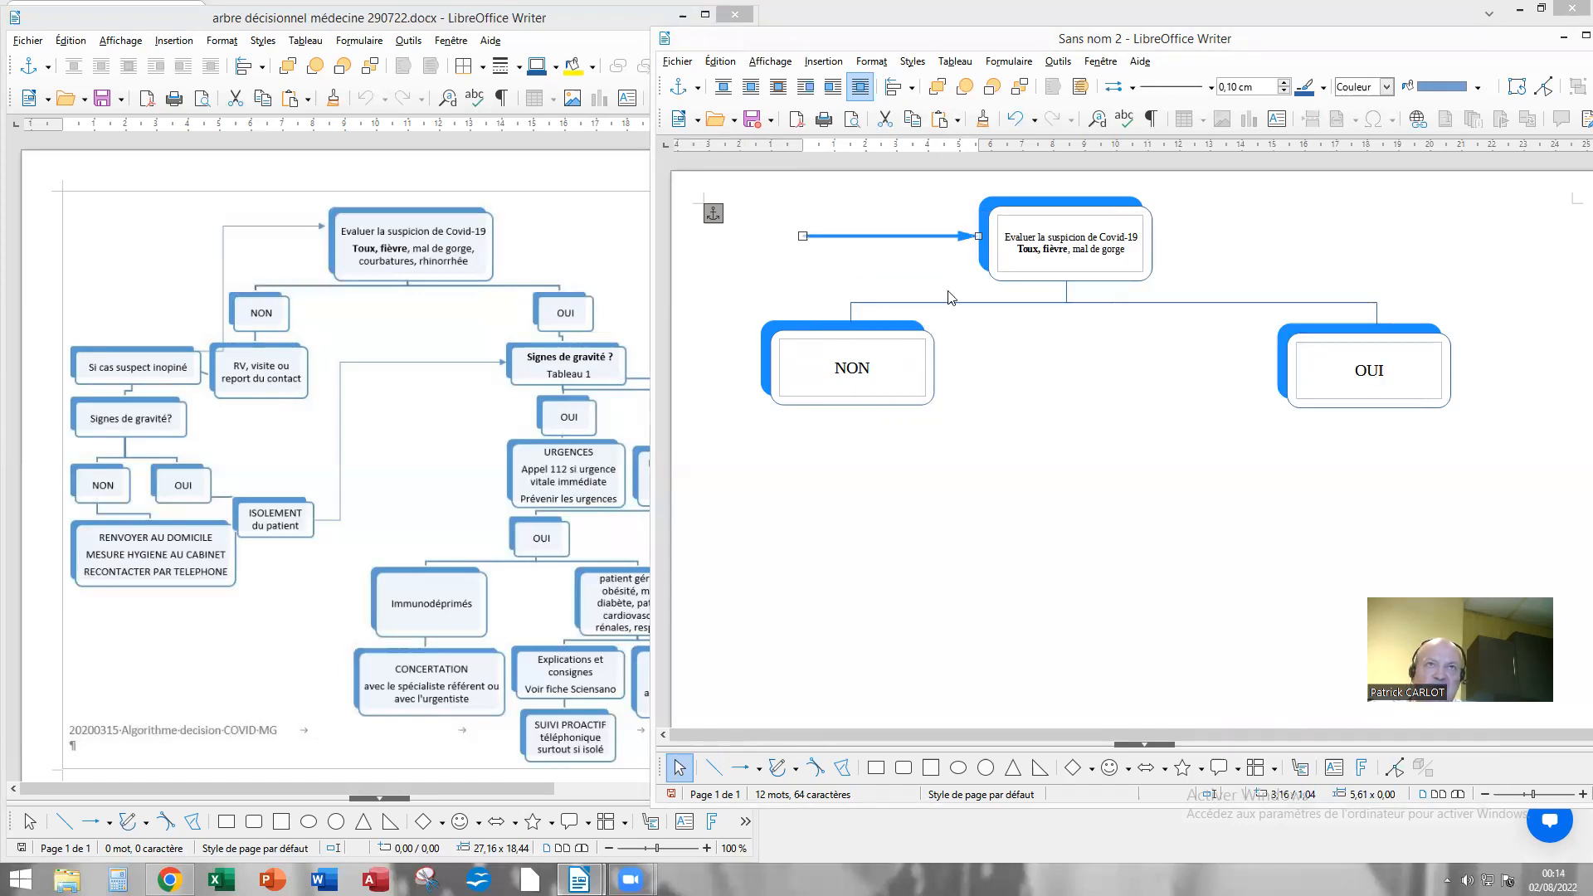
Step: Extend the arrow's start slightly and draw a vertical line about 2.8 cm long from it down to the NON box
{"action": "left_click", "coordinate": [713, 769]}
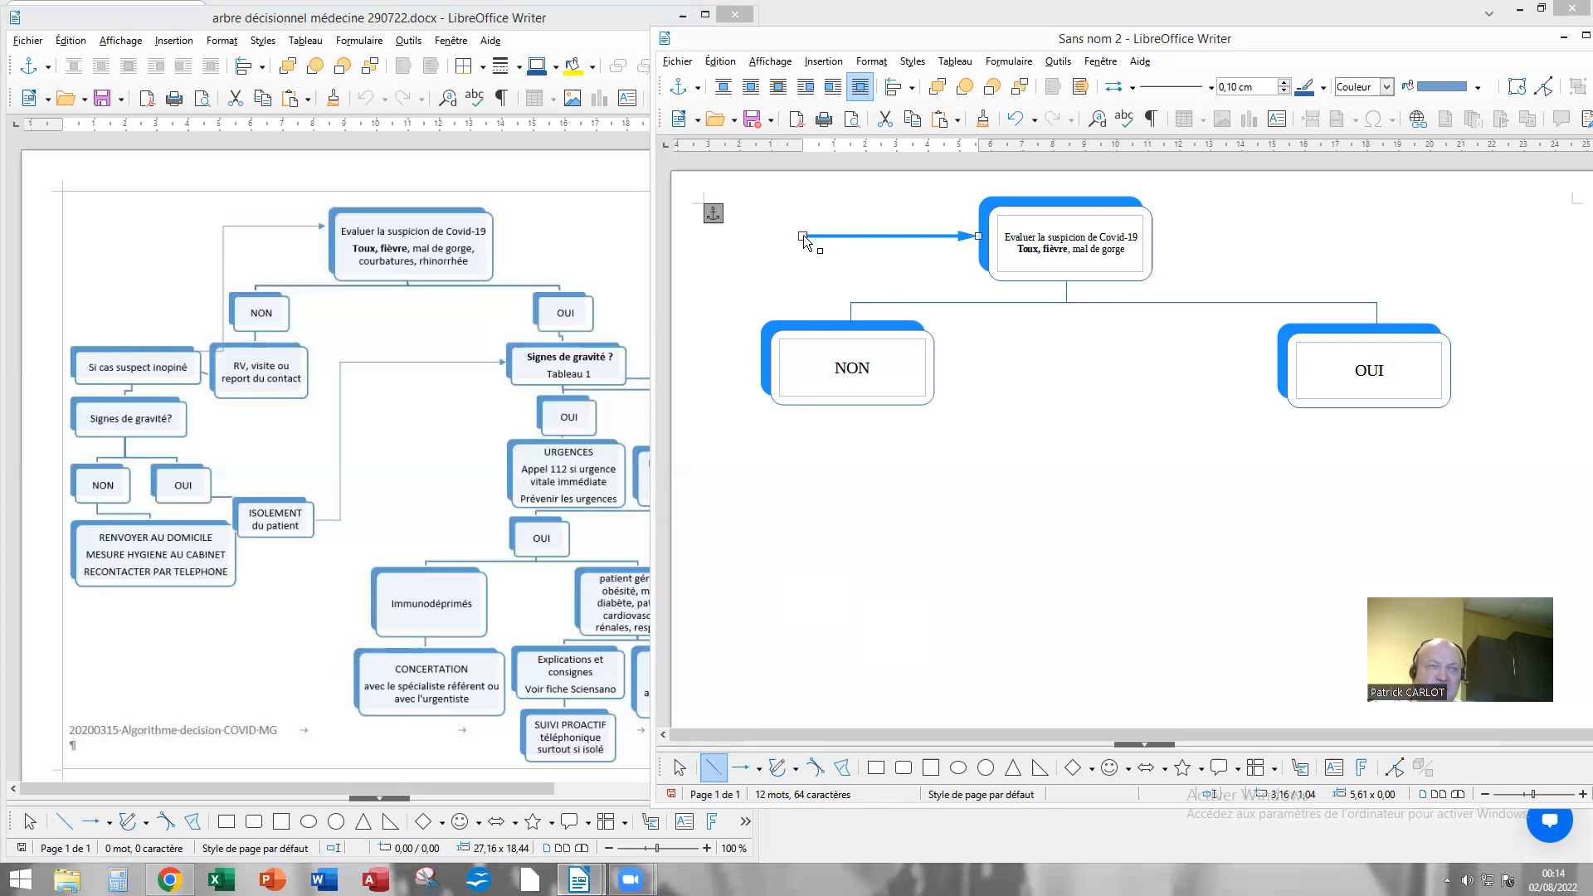
{"action": "left_click", "coordinate": [798, 289]}
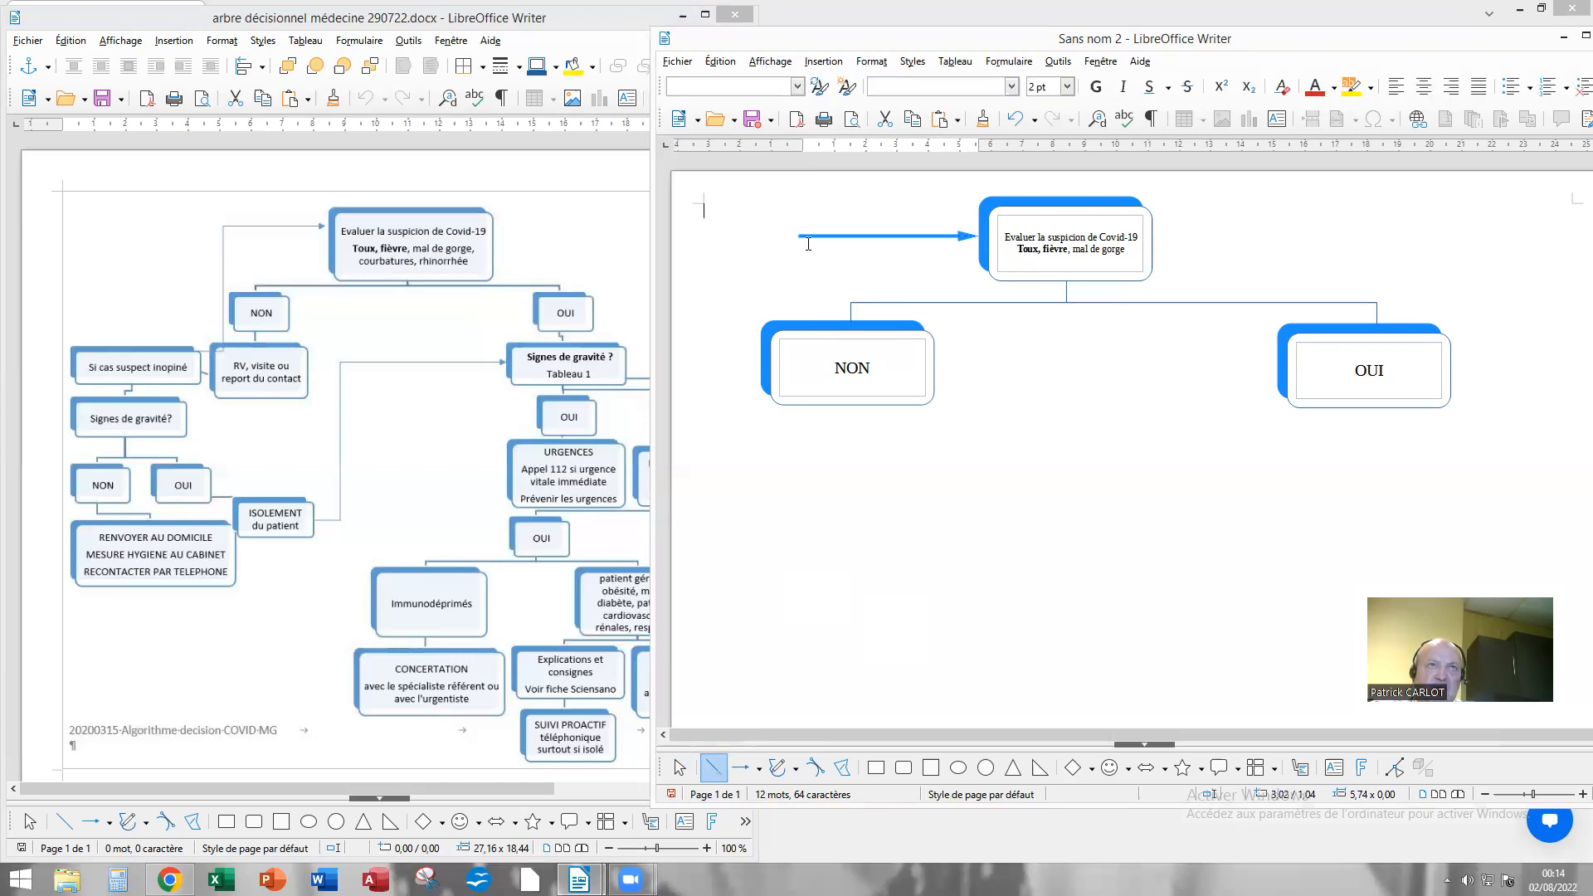
{"action": "left_click", "coordinate": [713, 768]}
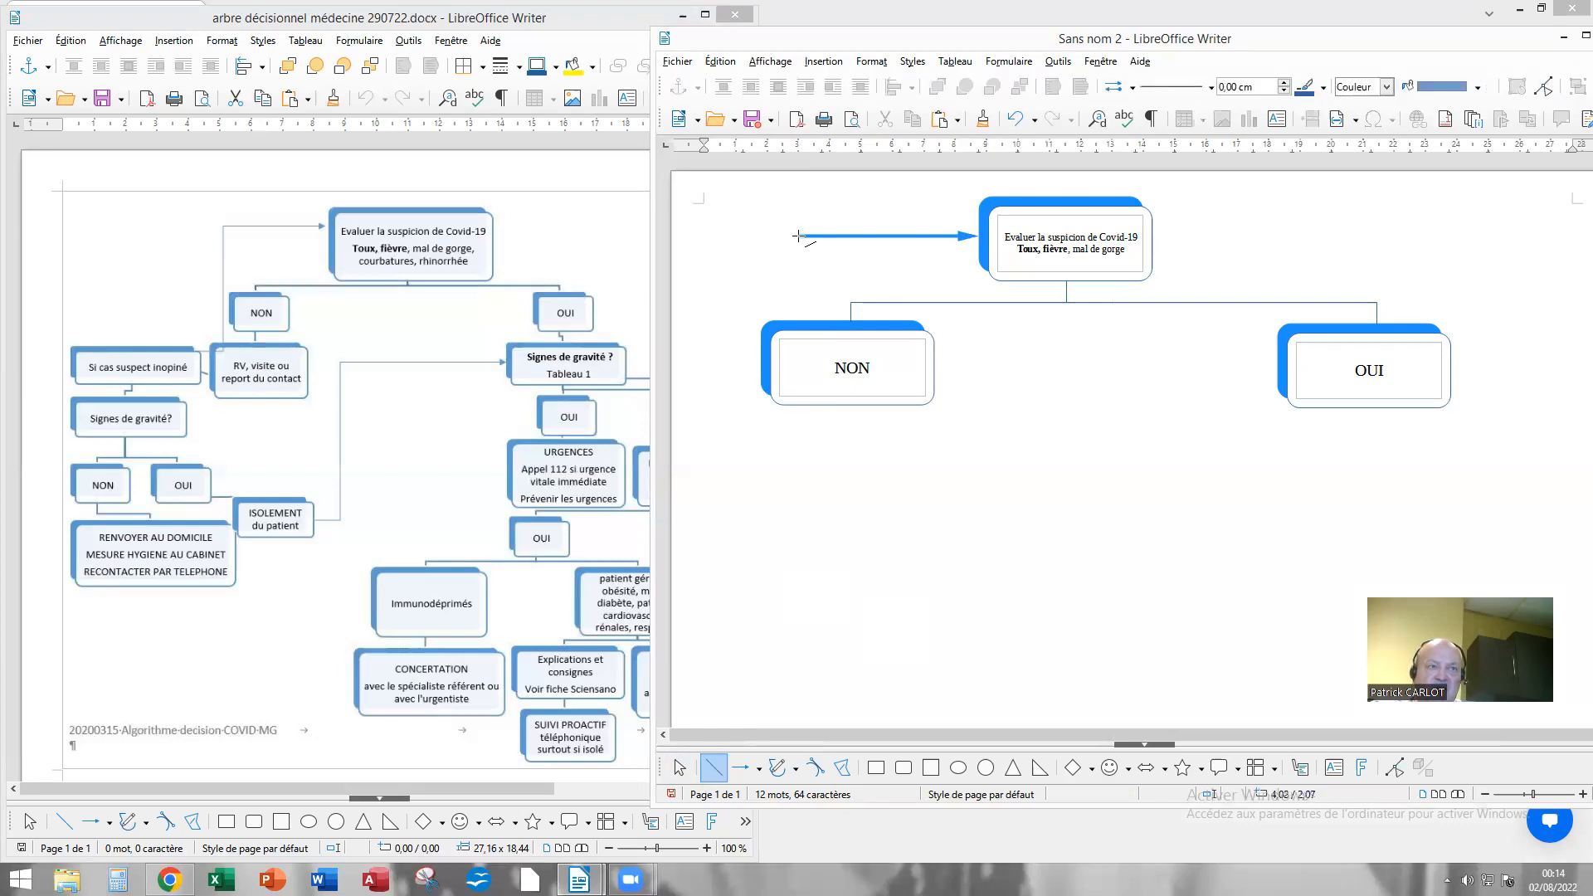
{"action": "left_click_drag", "start_coordinate": [798, 237], "coordinate": [798, 323]}
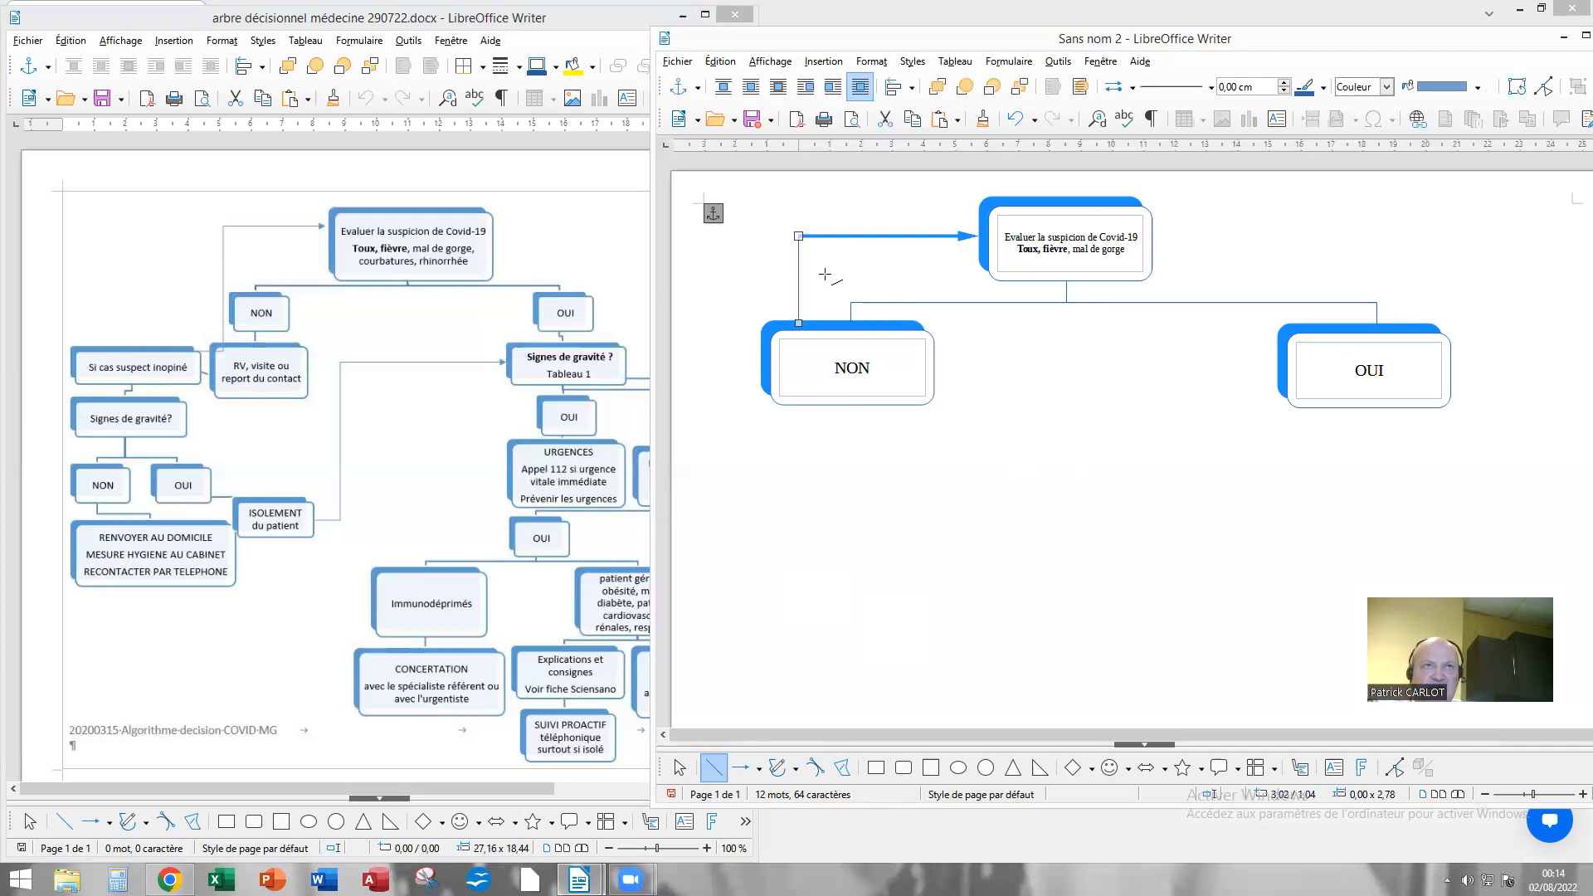
{"action": "left_click", "coordinate": [780, 274]}
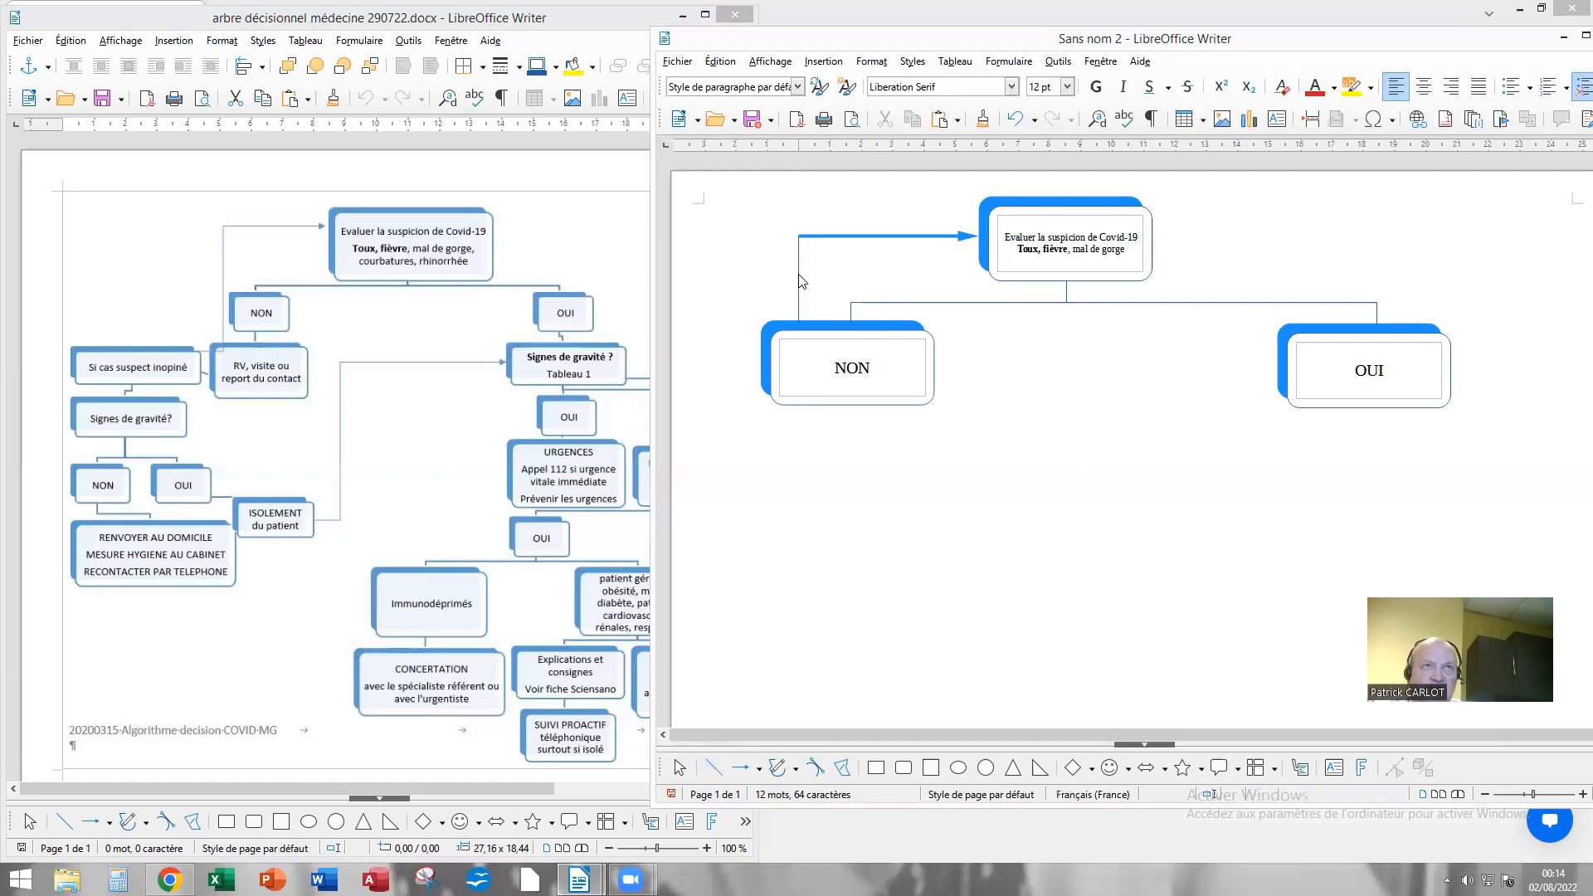
Step: Format the vertical line above the NON box with the colour DodgerBlue and a width of 0,10 cm
{"action": "left_click", "coordinate": [799, 272]}
{"action": "right_click", "coordinate": [799, 271]}
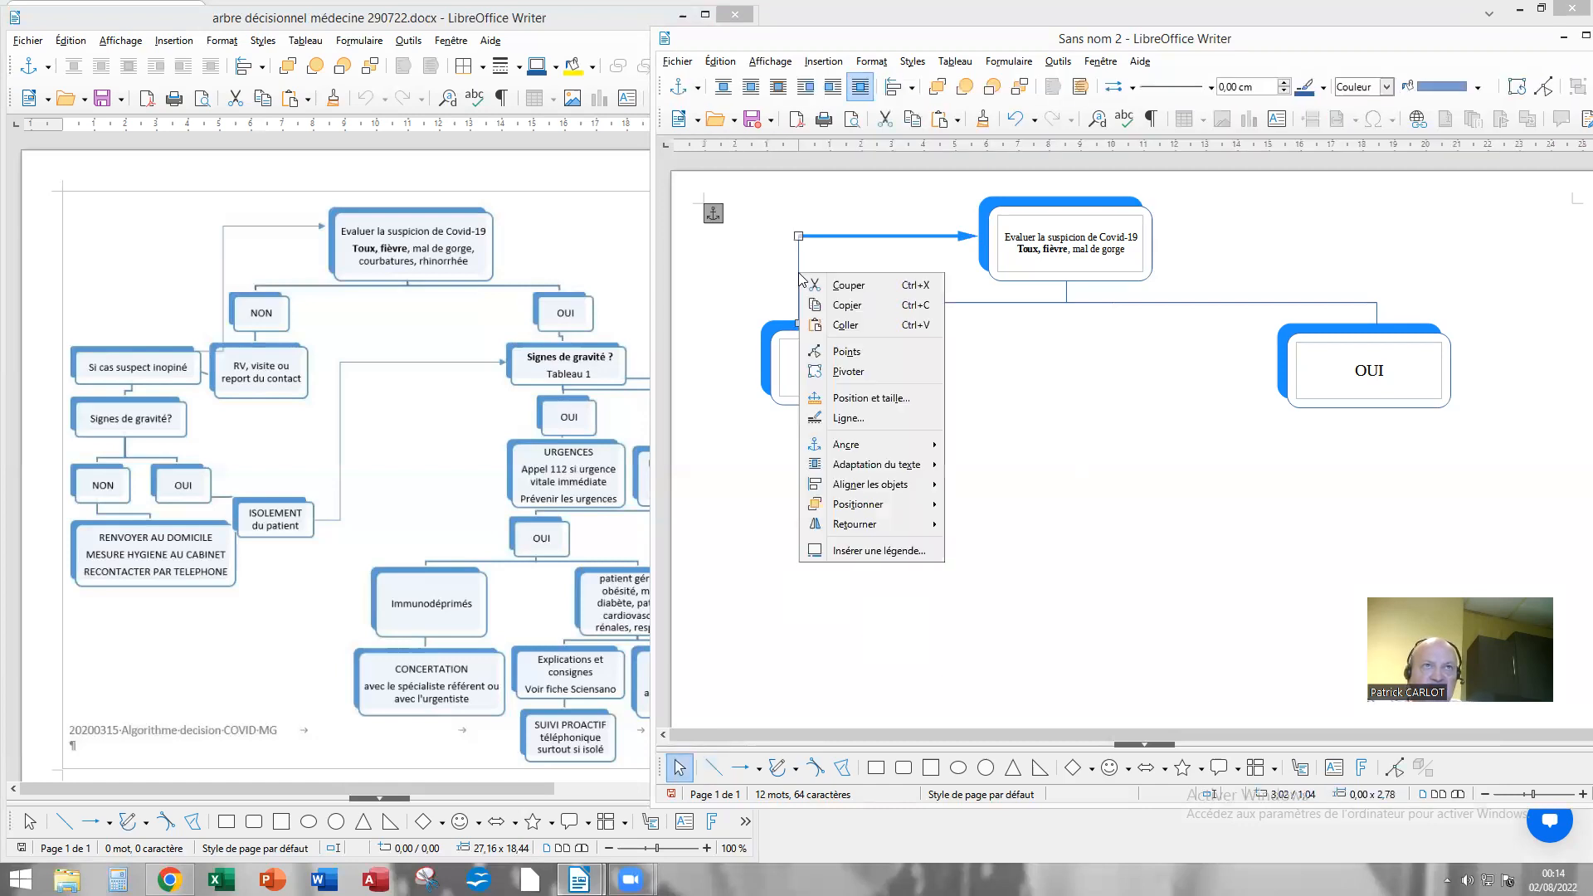
{"action": "left_click", "coordinate": [877, 417]}
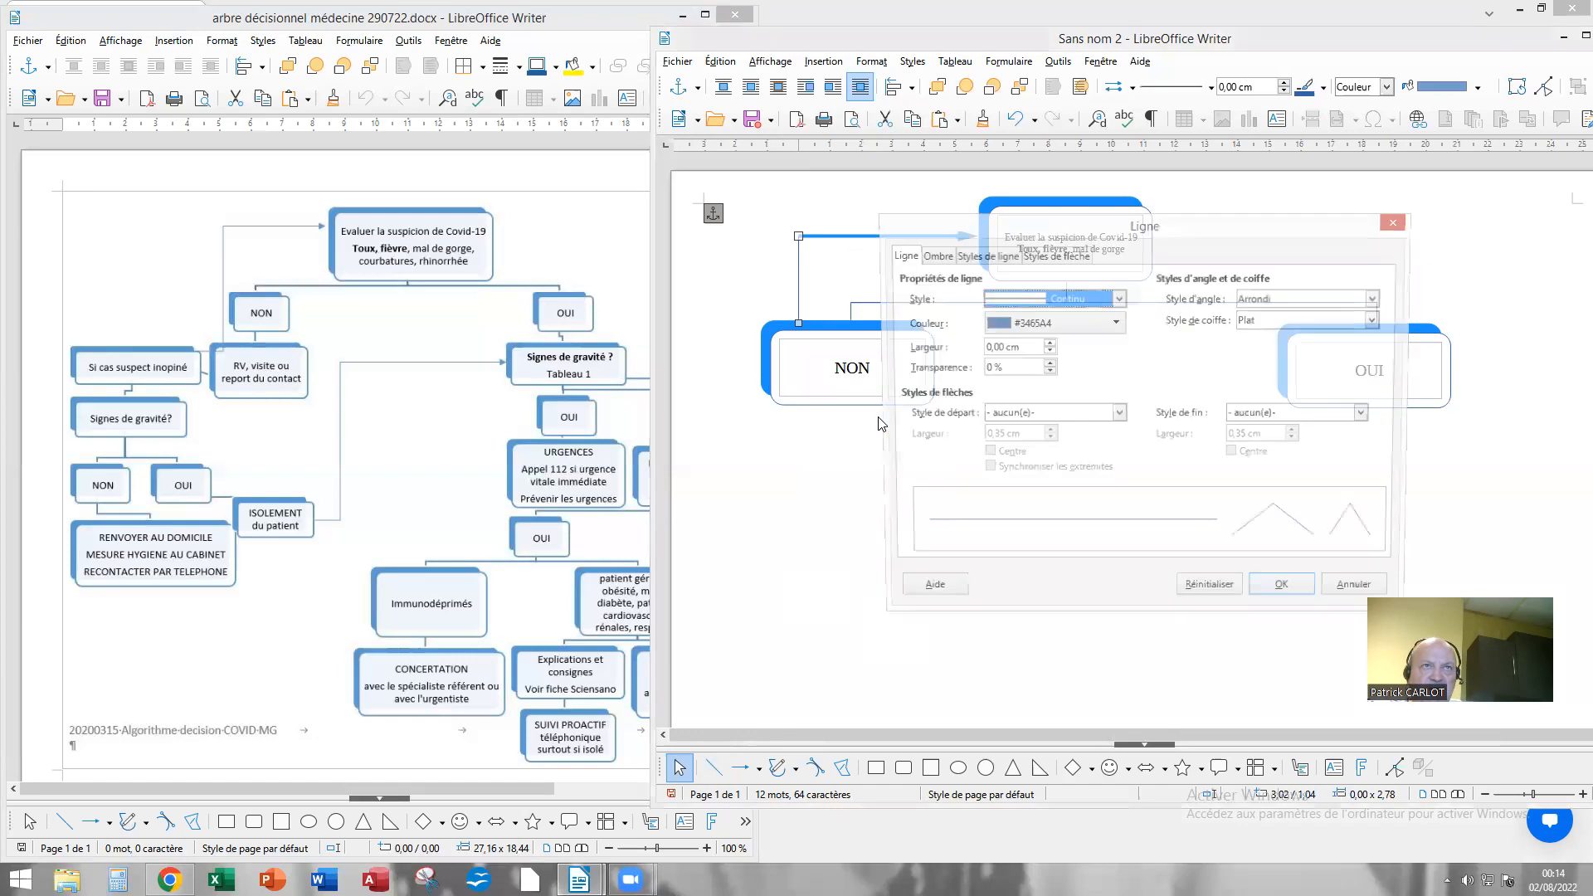
{"action": "left_click", "coordinate": [1115, 324]}
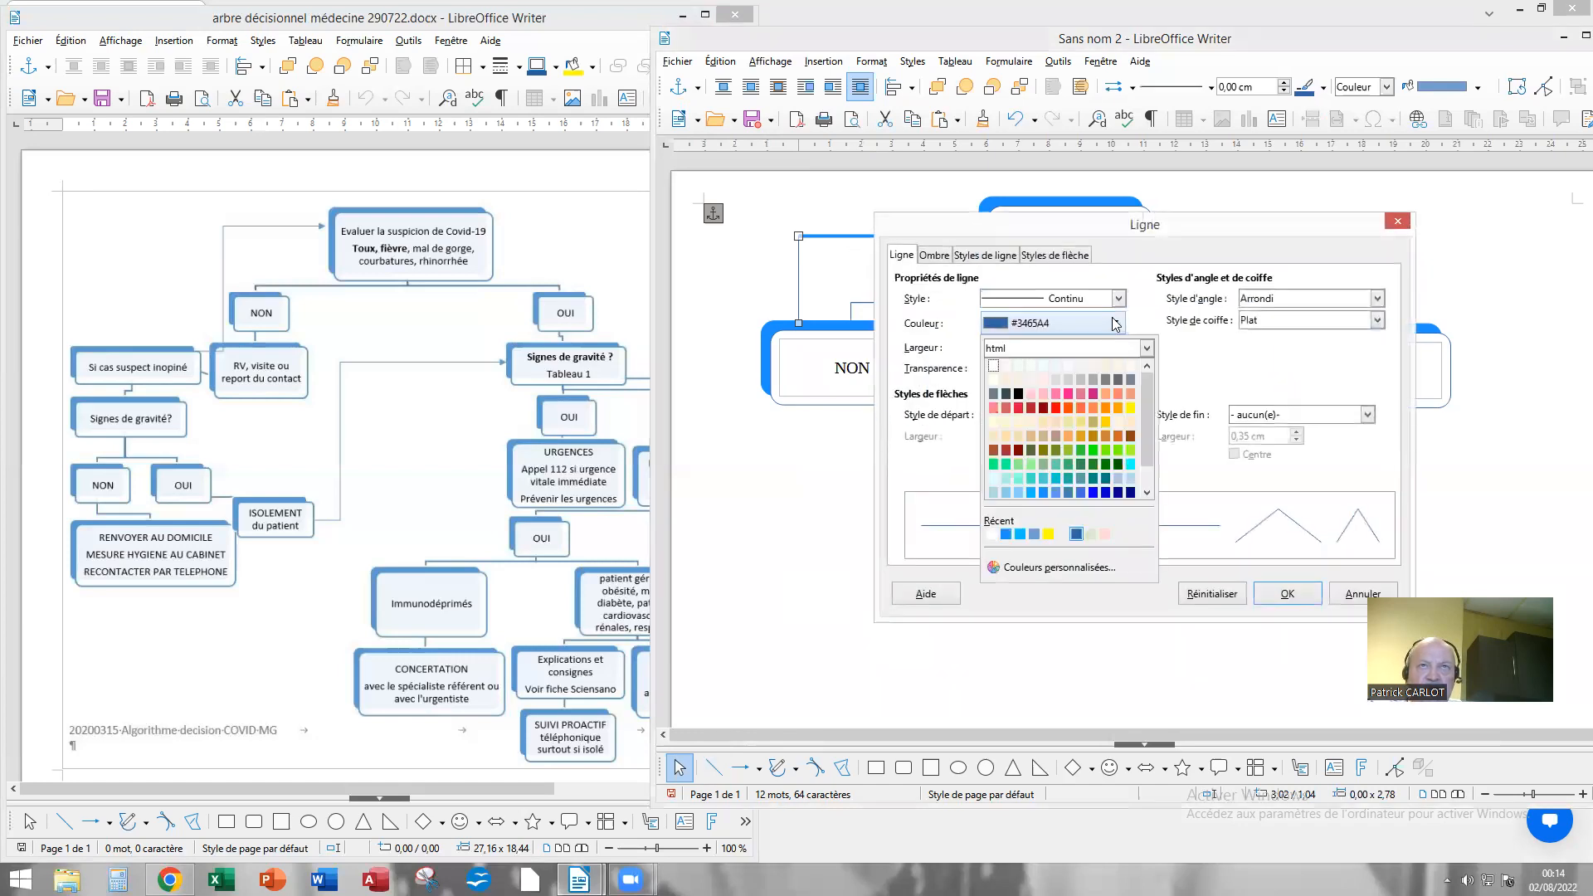
{"action": "left_click", "coordinate": [1006, 535]}
{"action": "left_click", "coordinate": [1048, 343]}
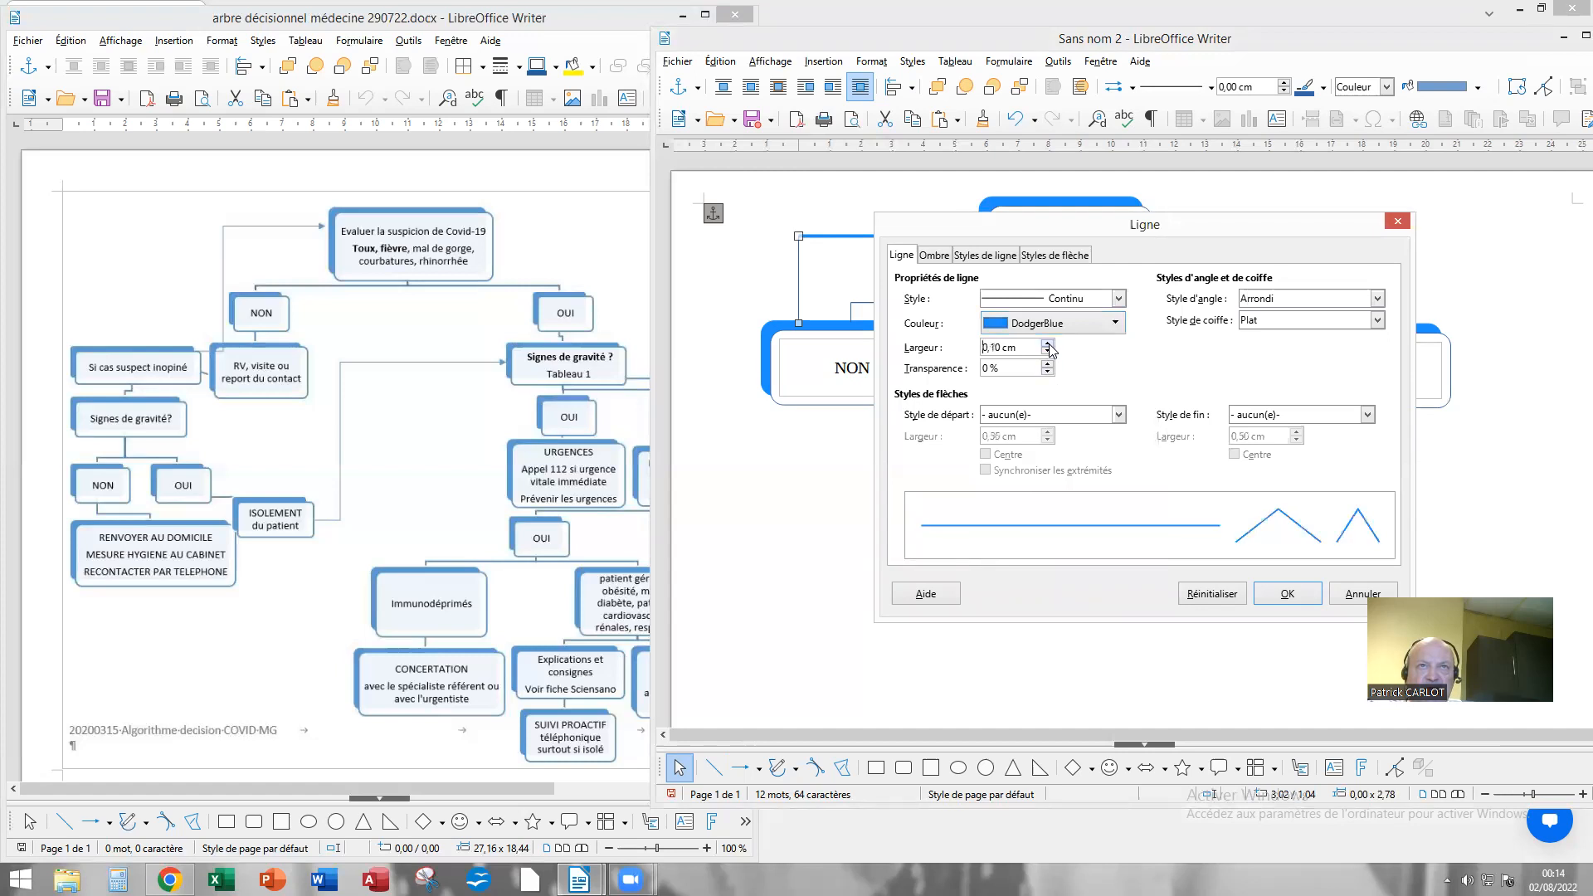
{"action": "left_click", "coordinate": [1287, 595]}
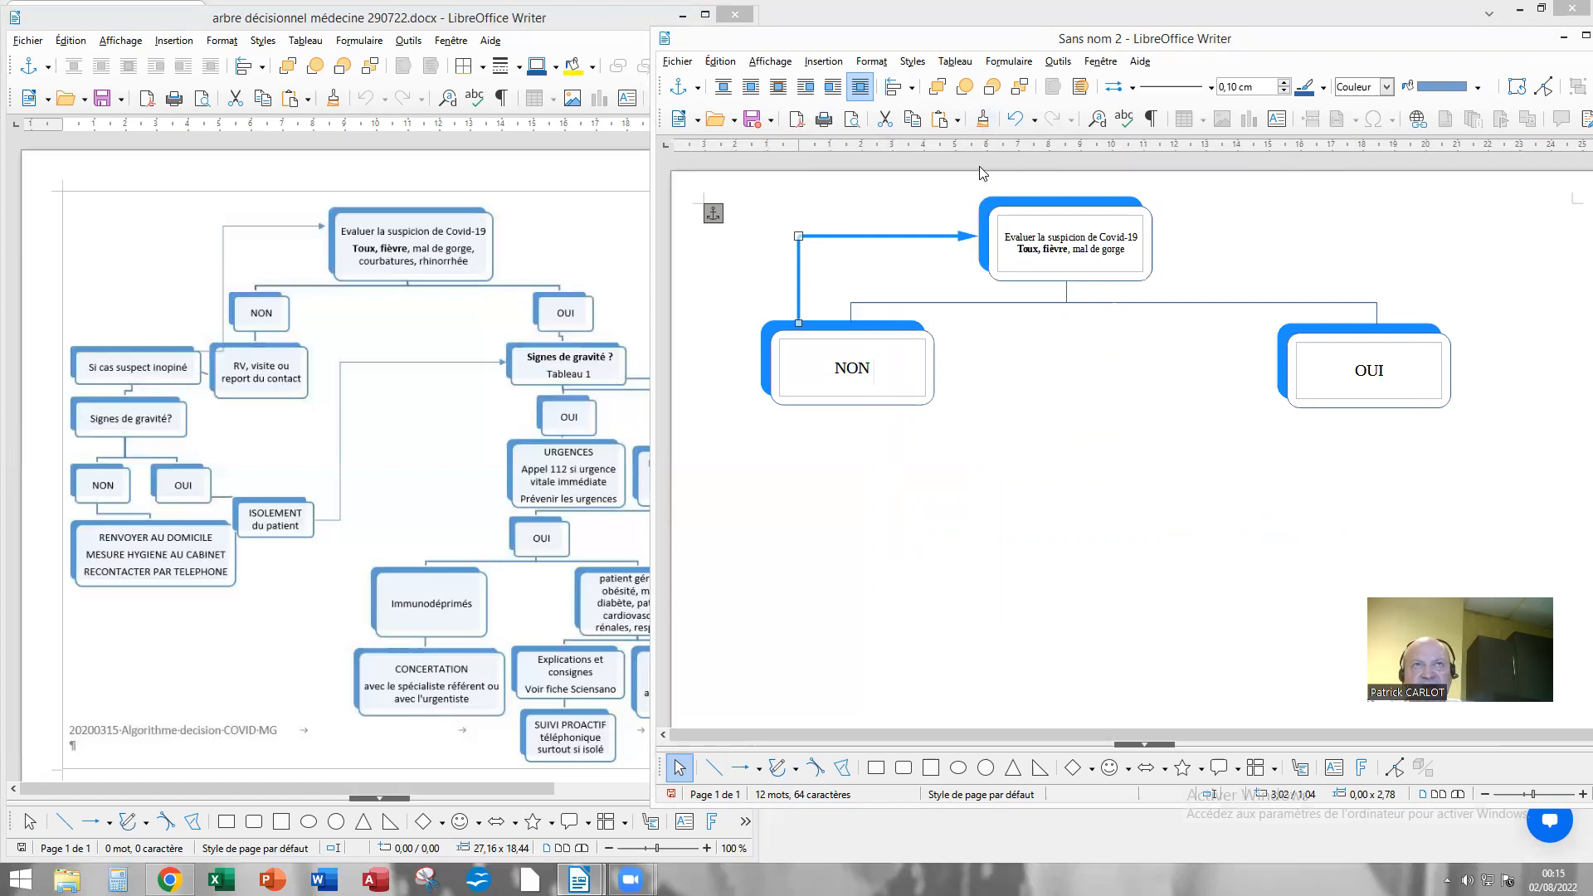
Step: Try to copy the formatting of the vertical arrow line above the NON box onto the long horizontal connector
{"action": "left_click", "coordinate": [983, 124]}
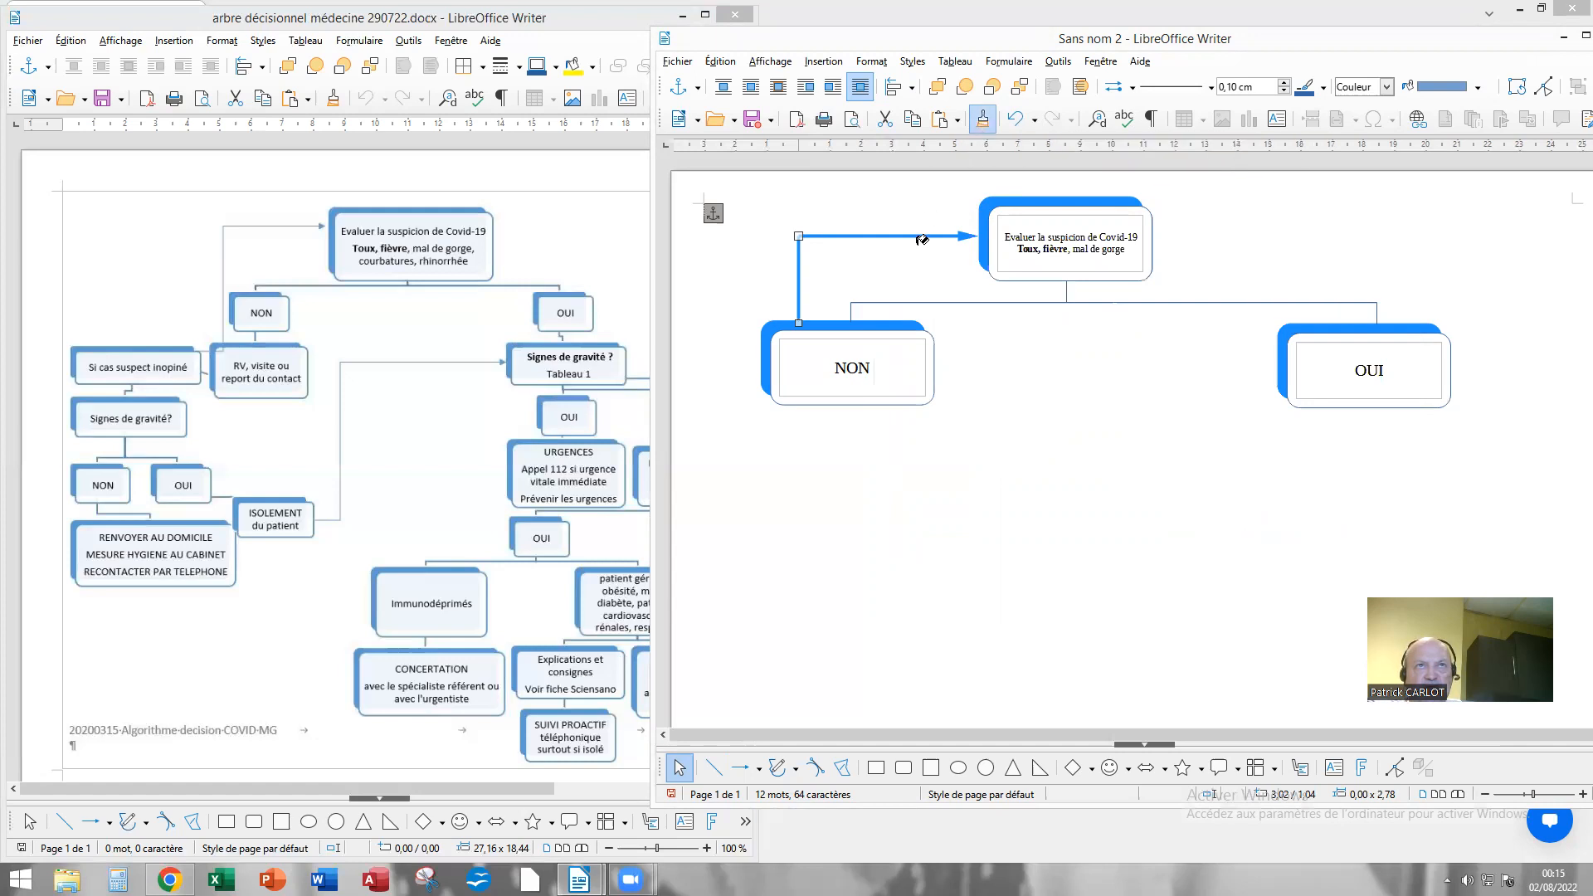
{"action": "left_click", "coordinate": [996, 304]}
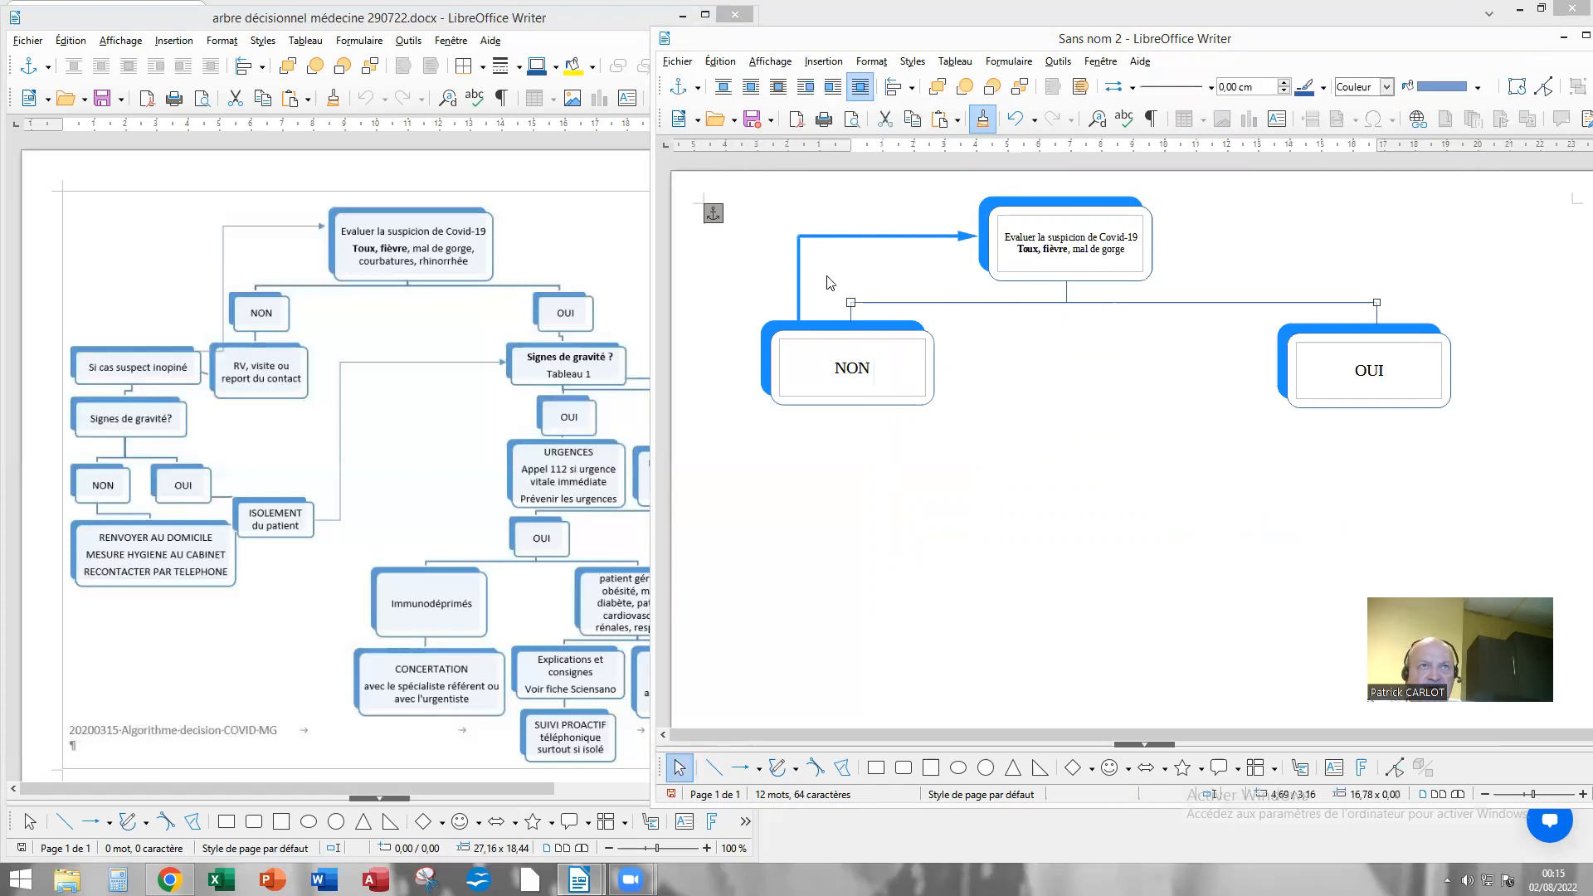
Step: Clone the formatting of the vertical arrow line above the NON box onto the short vertical line under the upper box
{"action": "left_click", "coordinate": [798, 277]}
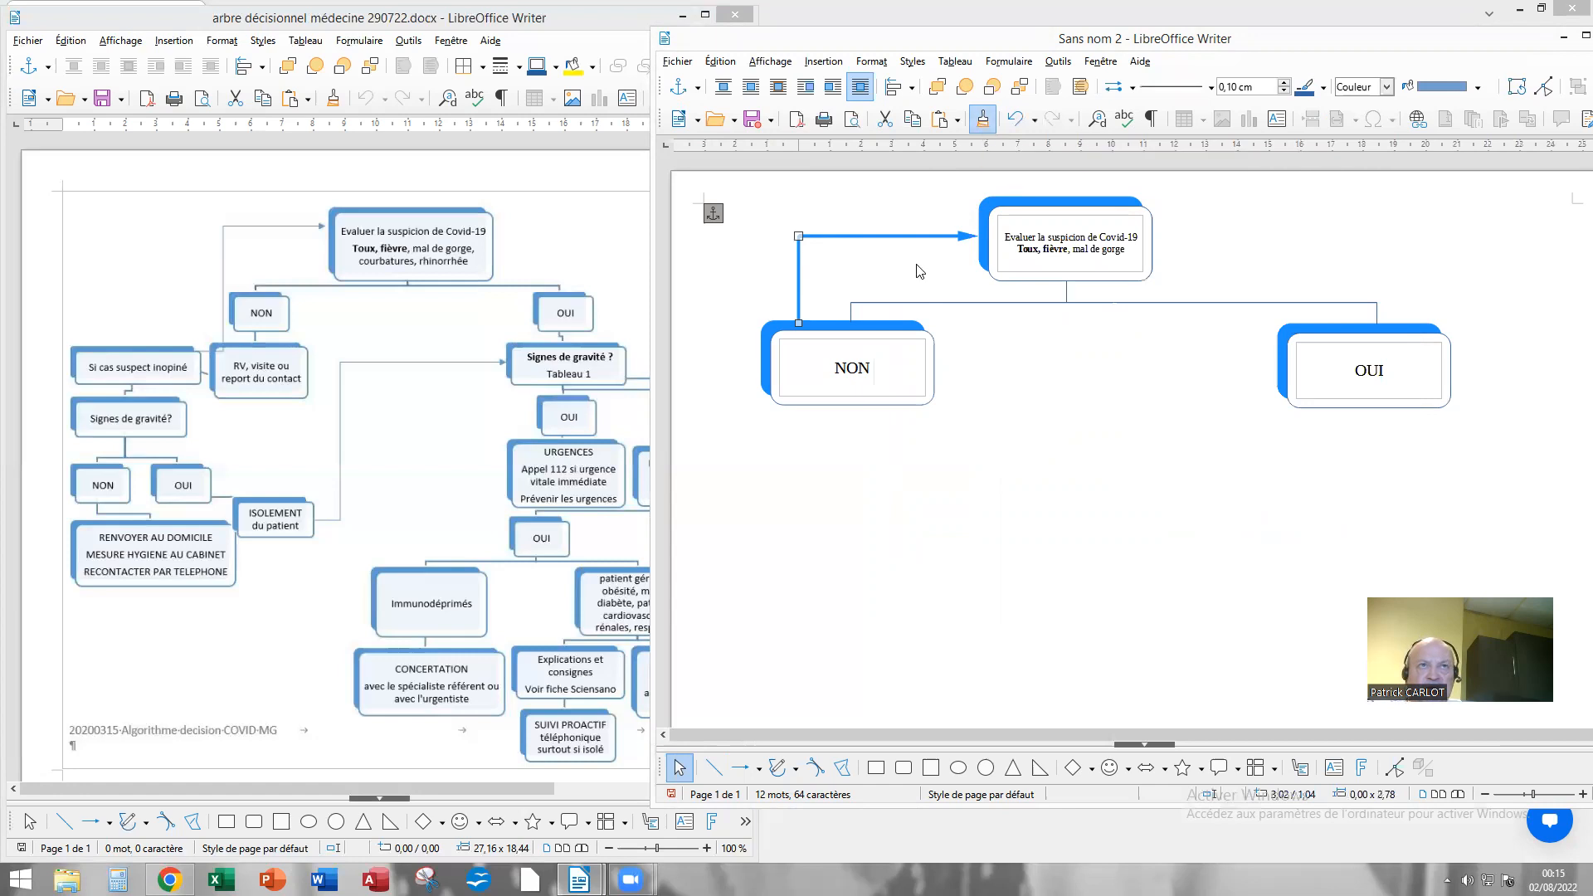
{"action": "left_click", "coordinate": [984, 124]}
{"action": "left_click", "coordinate": [1068, 291]}
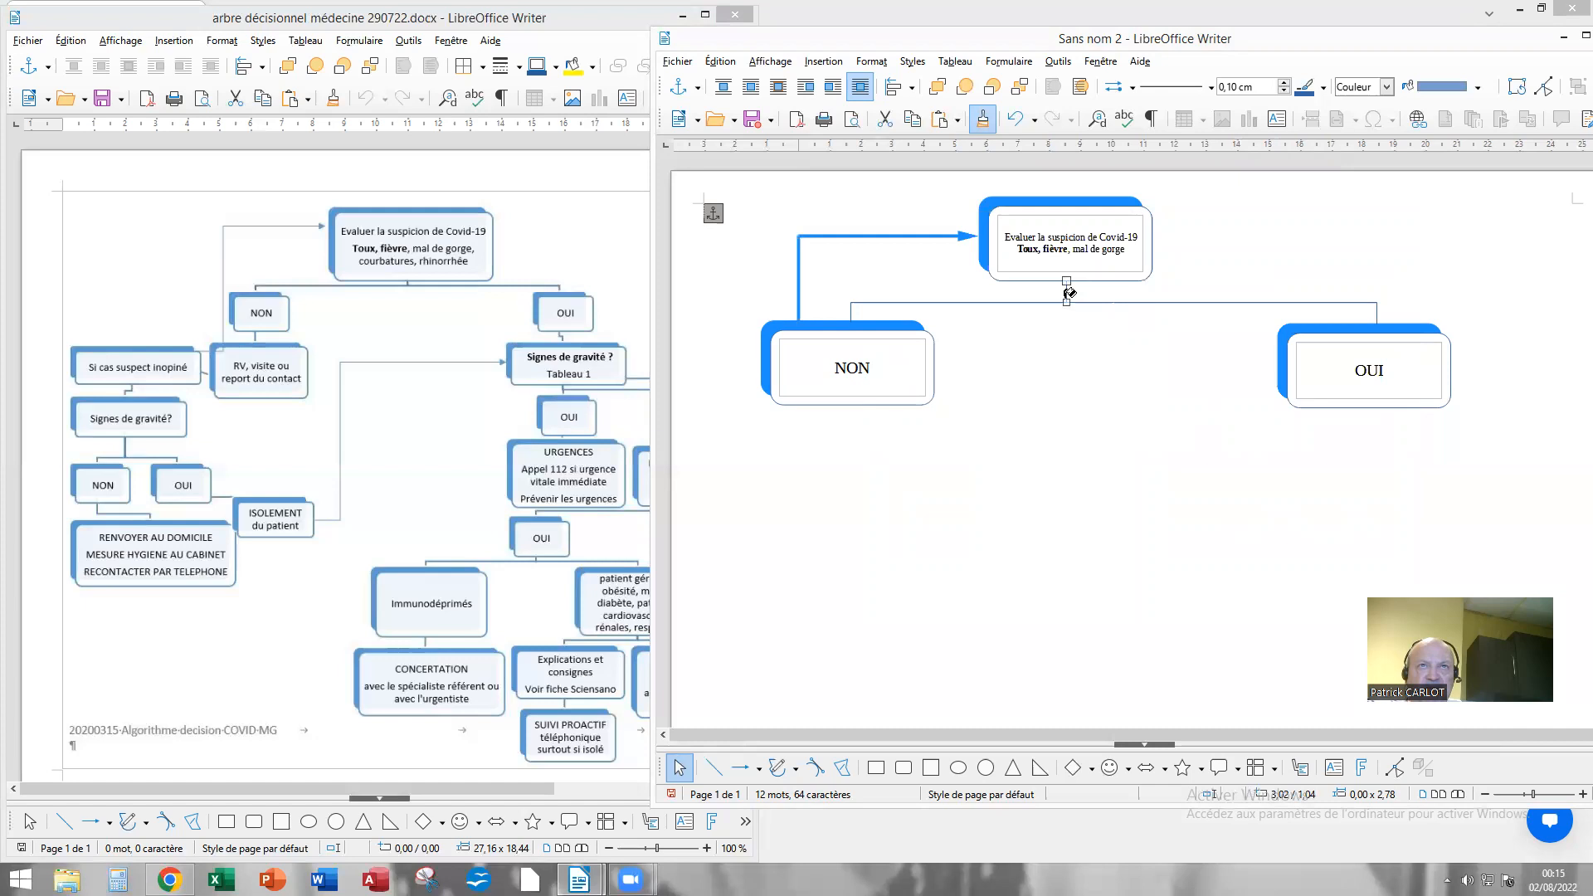
Step: Try to clone the thick blue formatting from the already formatted vertical lines onto the long horizontal connector
{"action": "left_click", "coordinate": [949, 310]}
{"action": "left_click", "coordinate": [952, 303]}
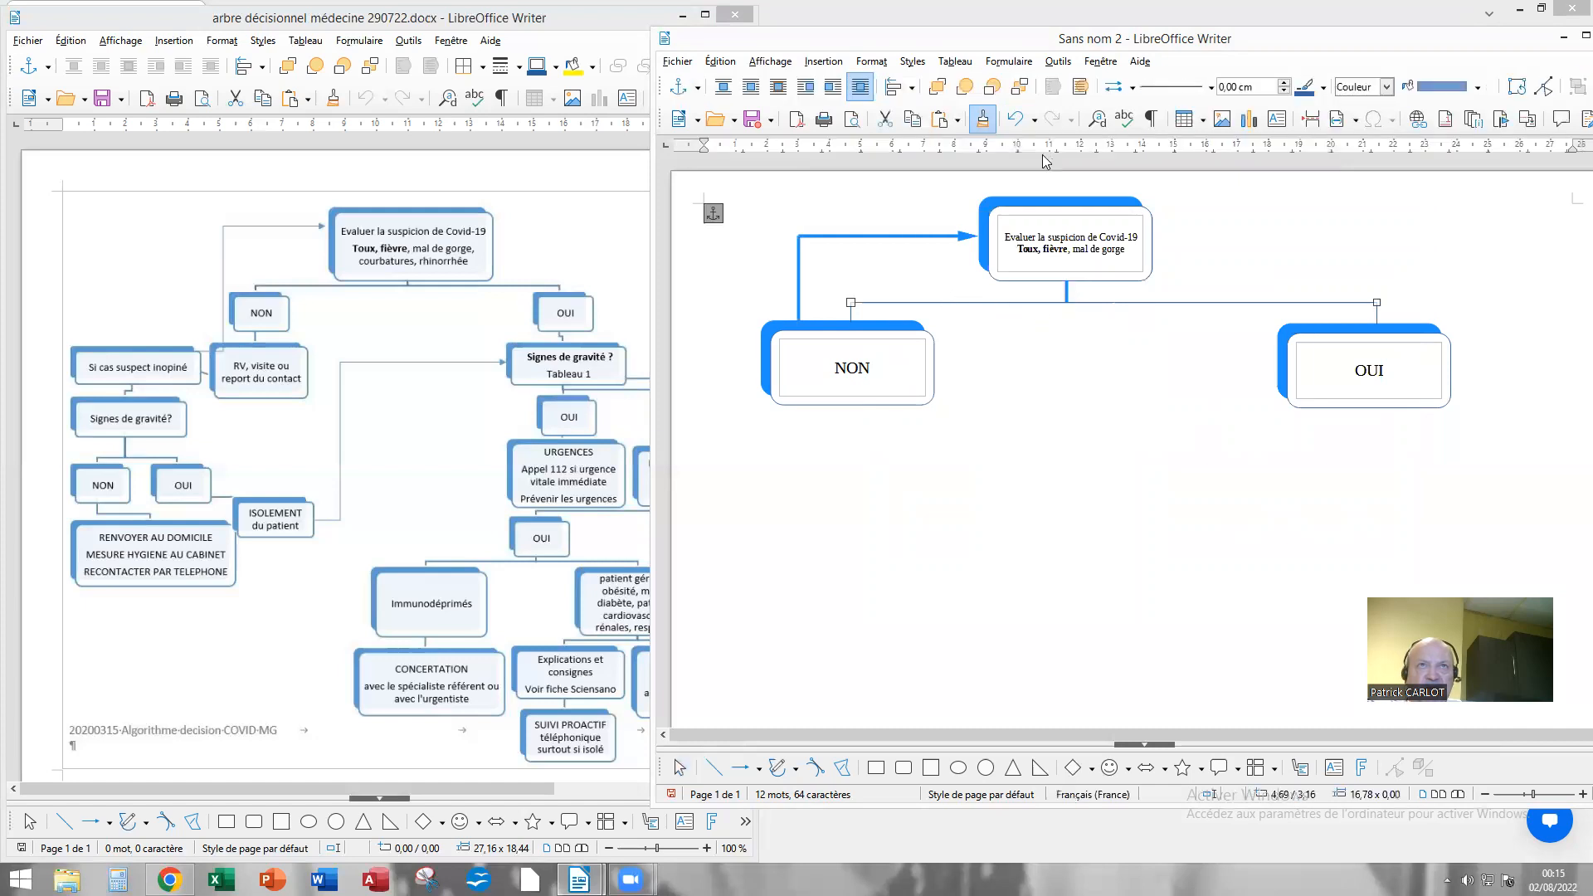
{"action": "left_click", "coordinate": [1067, 290]}
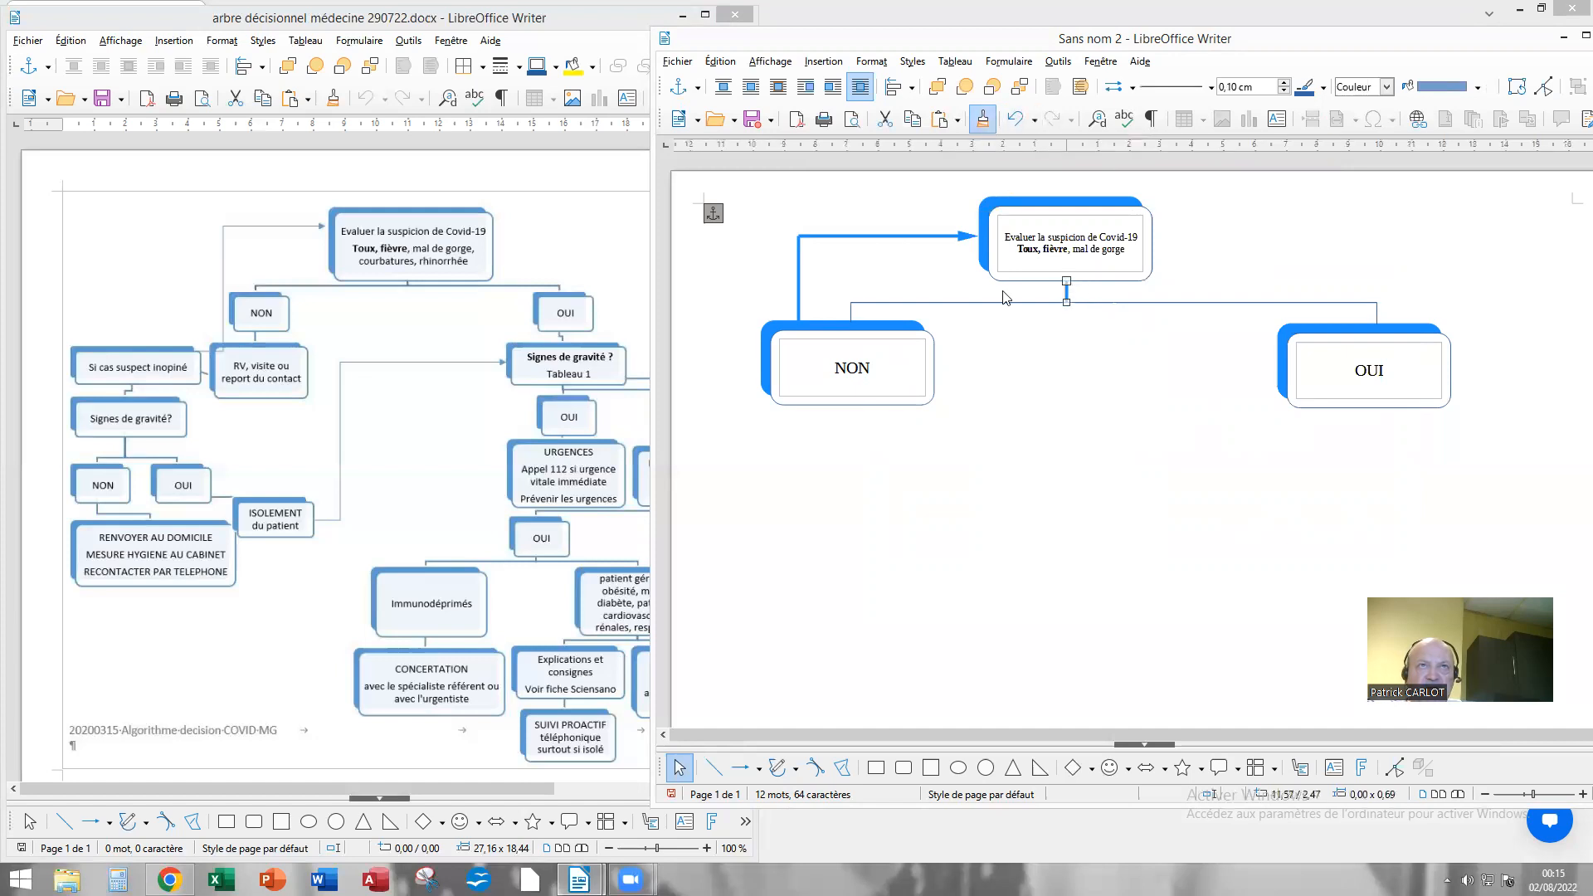
{"action": "left_click", "coordinate": [982, 119]}
{"action": "left_click", "coordinate": [934, 301]}
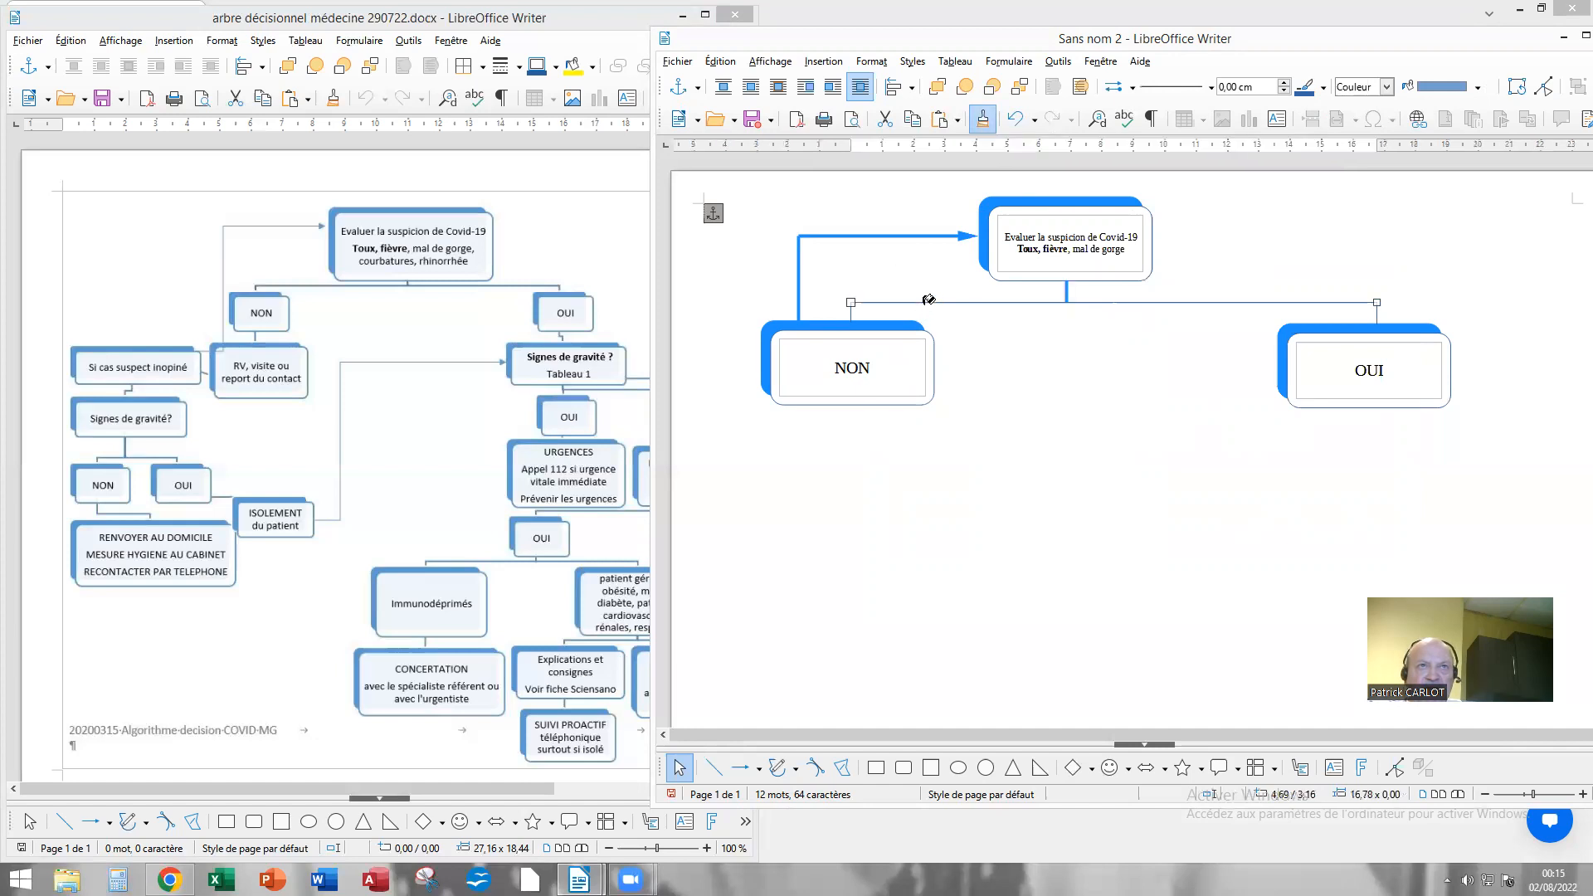
{"action": "left_click", "coordinate": [965, 304]}
{"action": "left_click", "coordinate": [798, 258]}
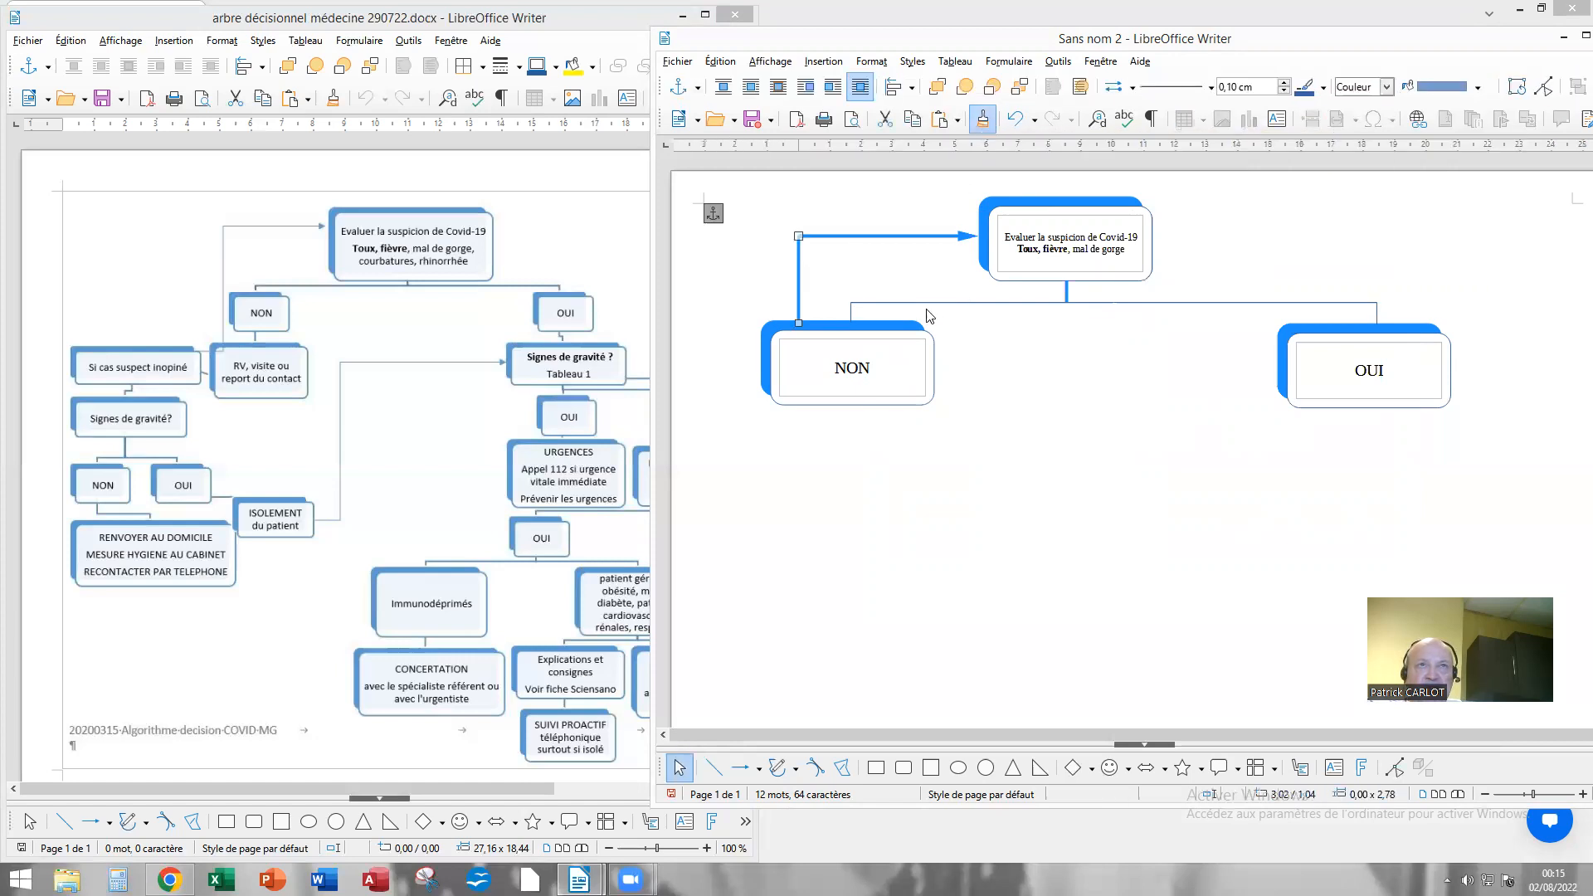
{"action": "left_click", "coordinate": [983, 119]}
{"action": "left_click", "coordinate": [931, 307]}
Step: Clone the formatting of the vertical arrow line above the NON box onto the short vertical line above the OUI box
{"action": "left_click", "coordinate": [798, 267]}
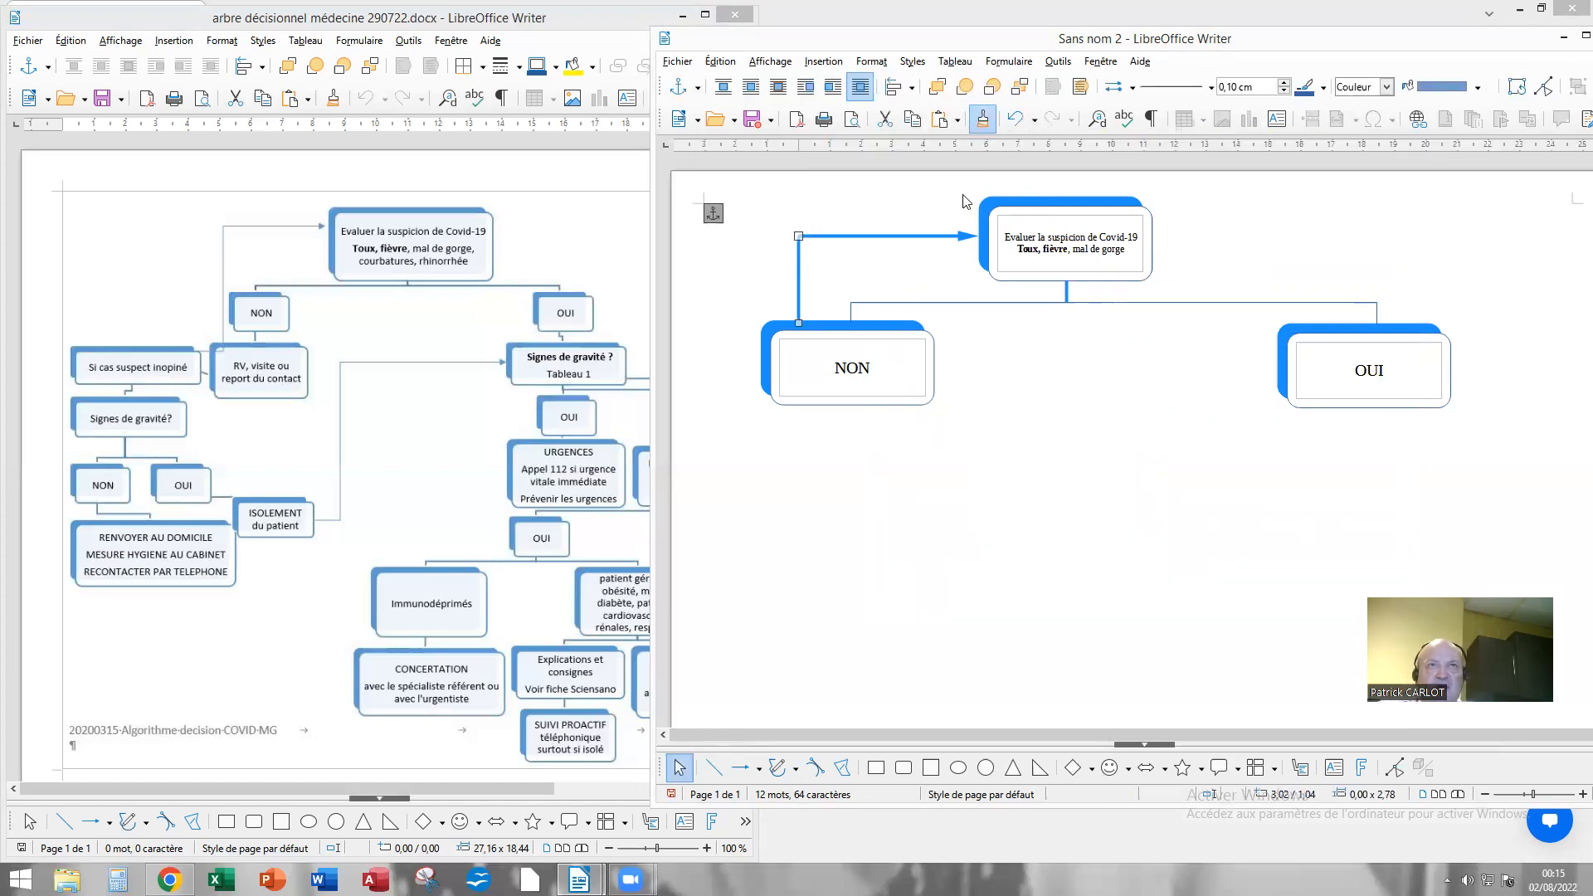
{"action": "left_click", "coordinate": [982, 118]}
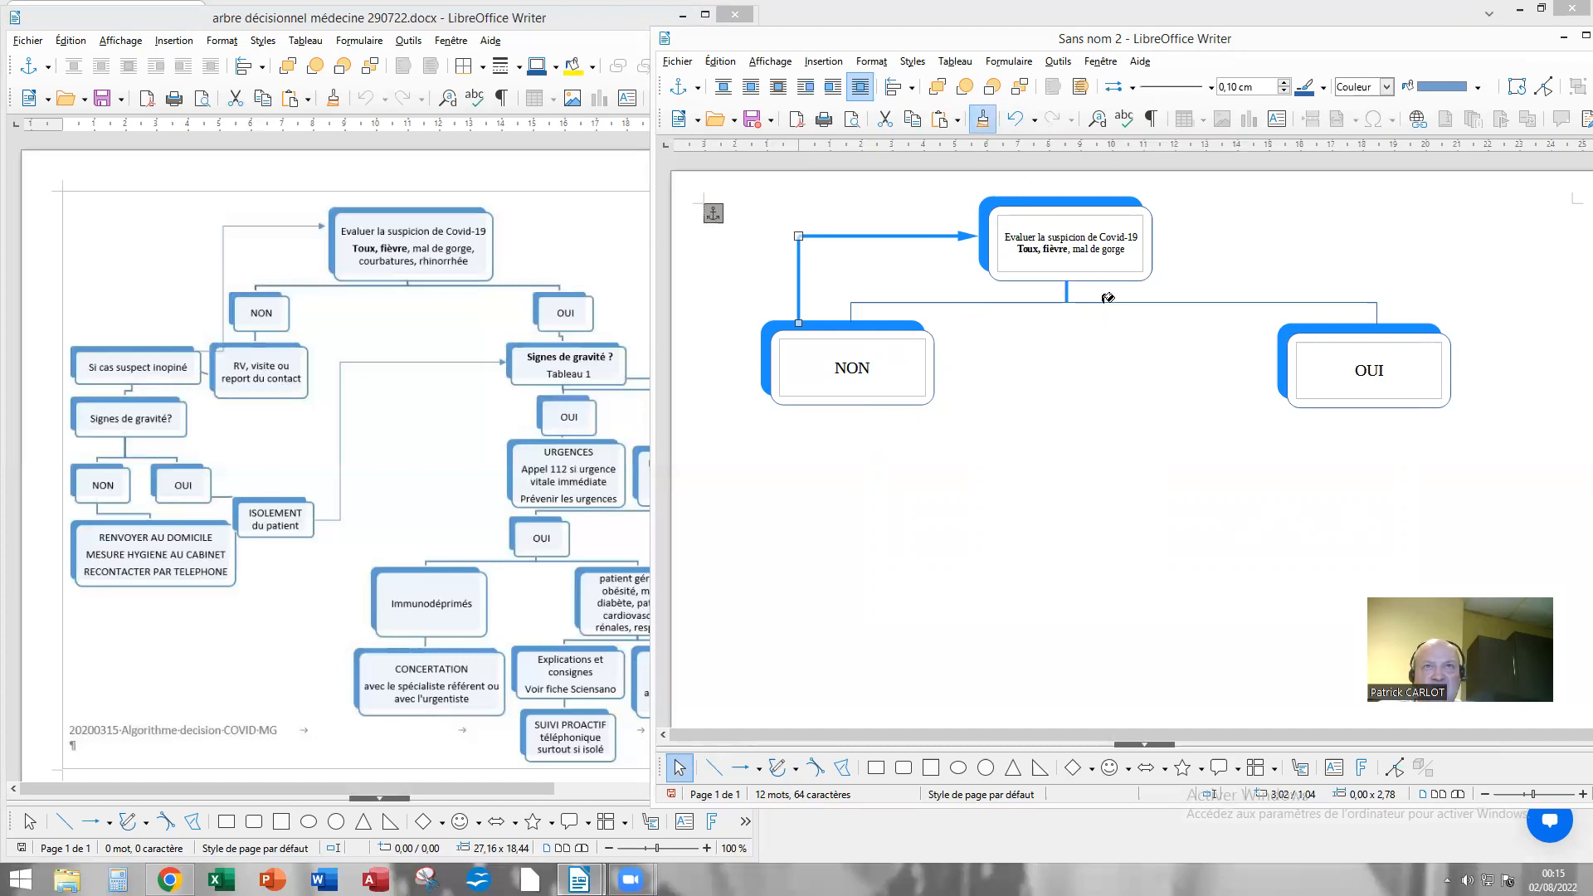
{"action": "left_click", "coordinate": [1377, 309]}
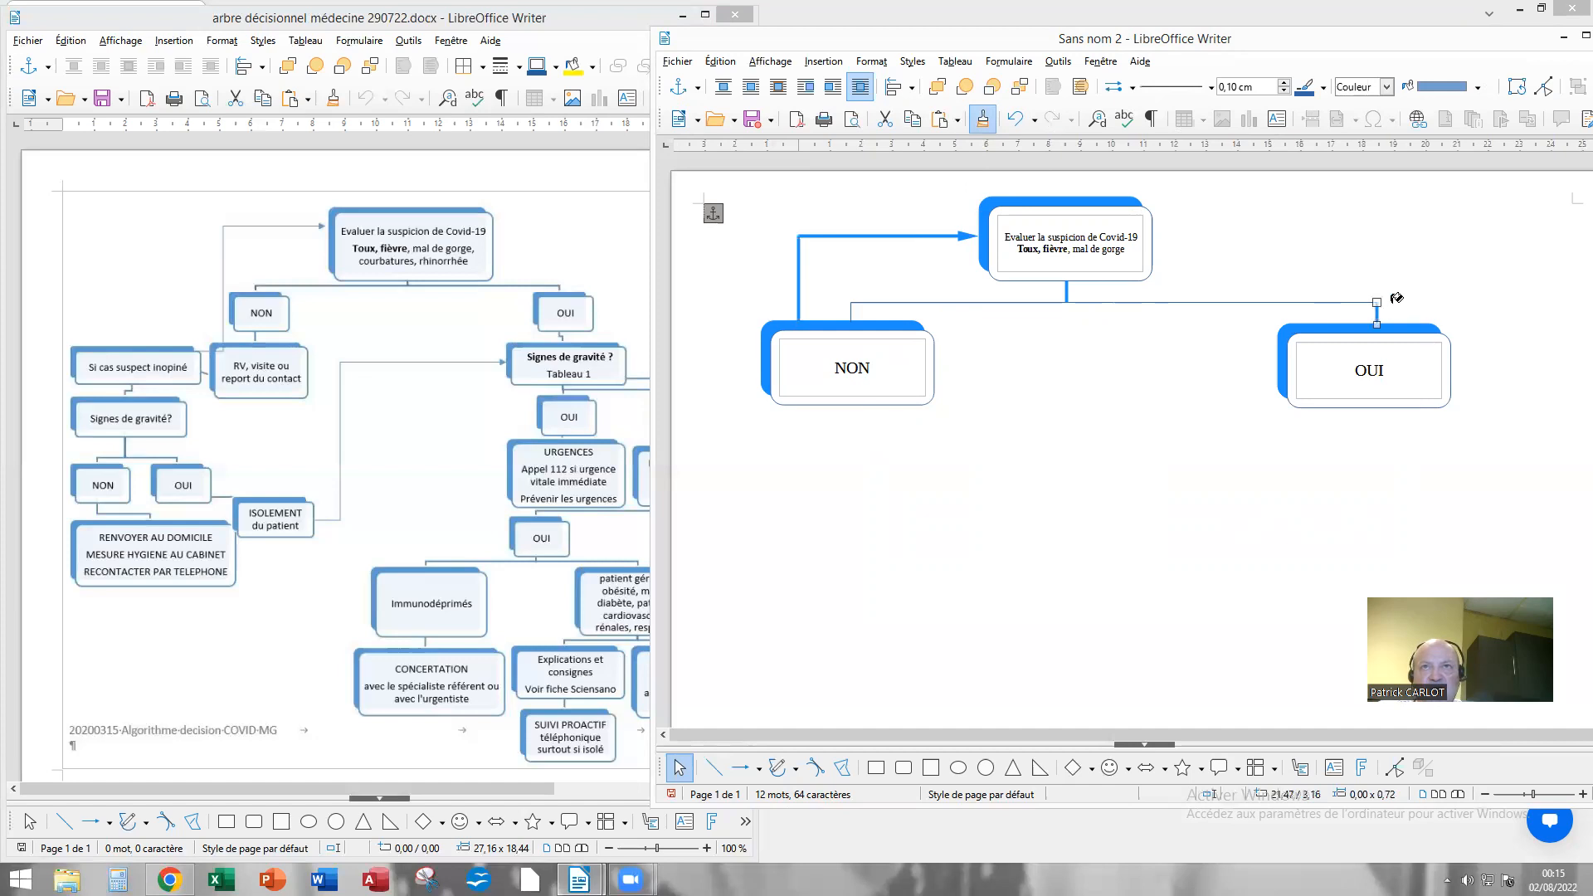
Step: Format the long horizontal connector with the colour DodgerBlue and a width of 0,10 cm
{"action": "left_click", "coordinate": [1192, 301]}
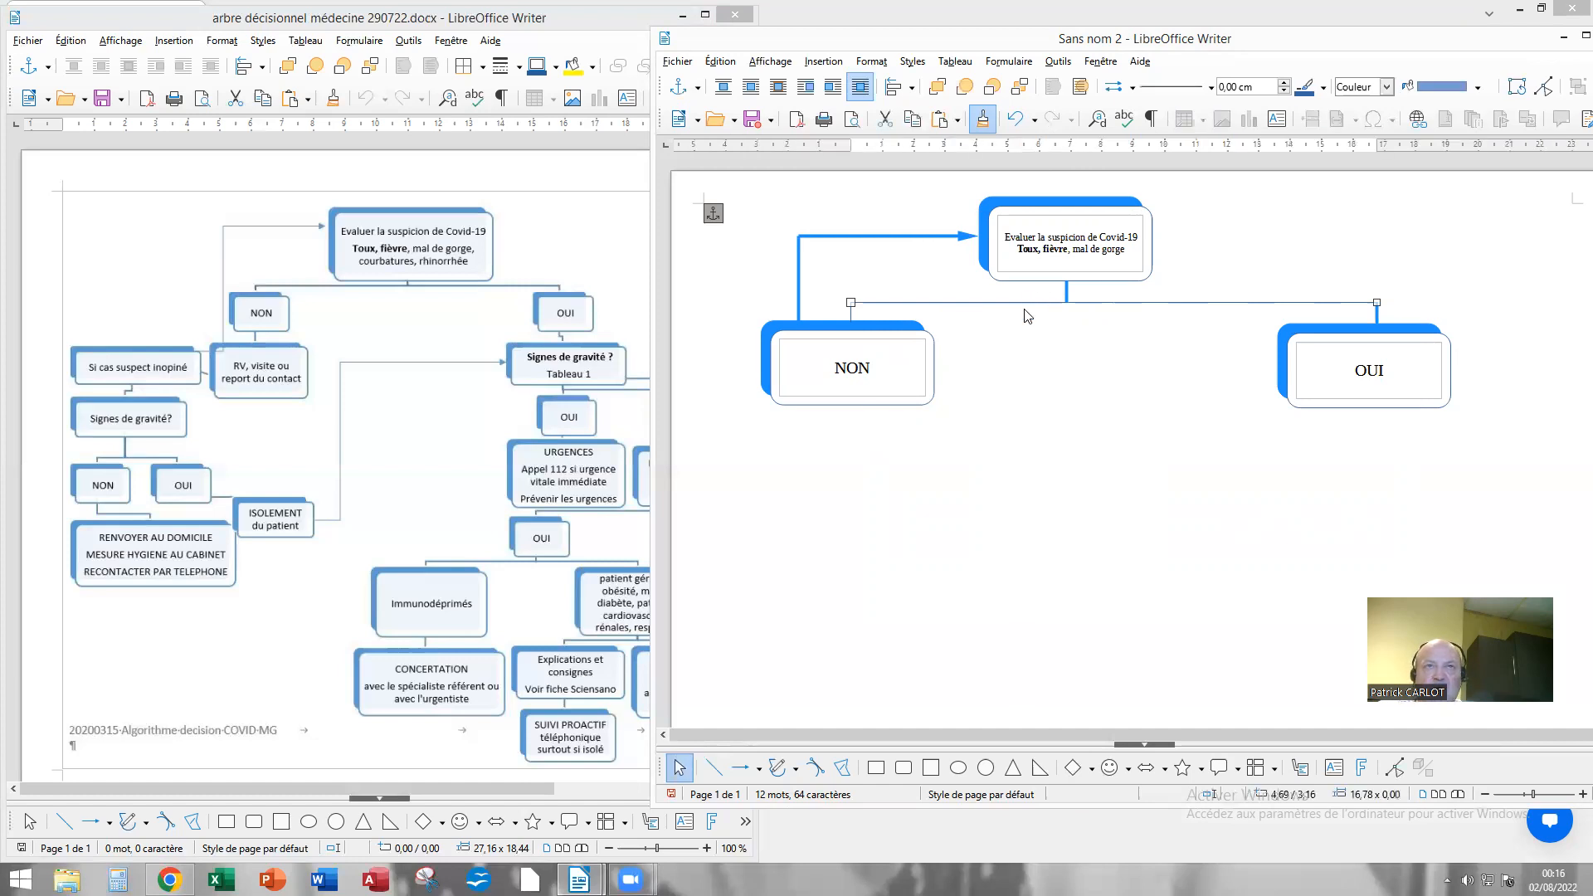
{"action": "right_click", "coordinate": [1112, 303]}
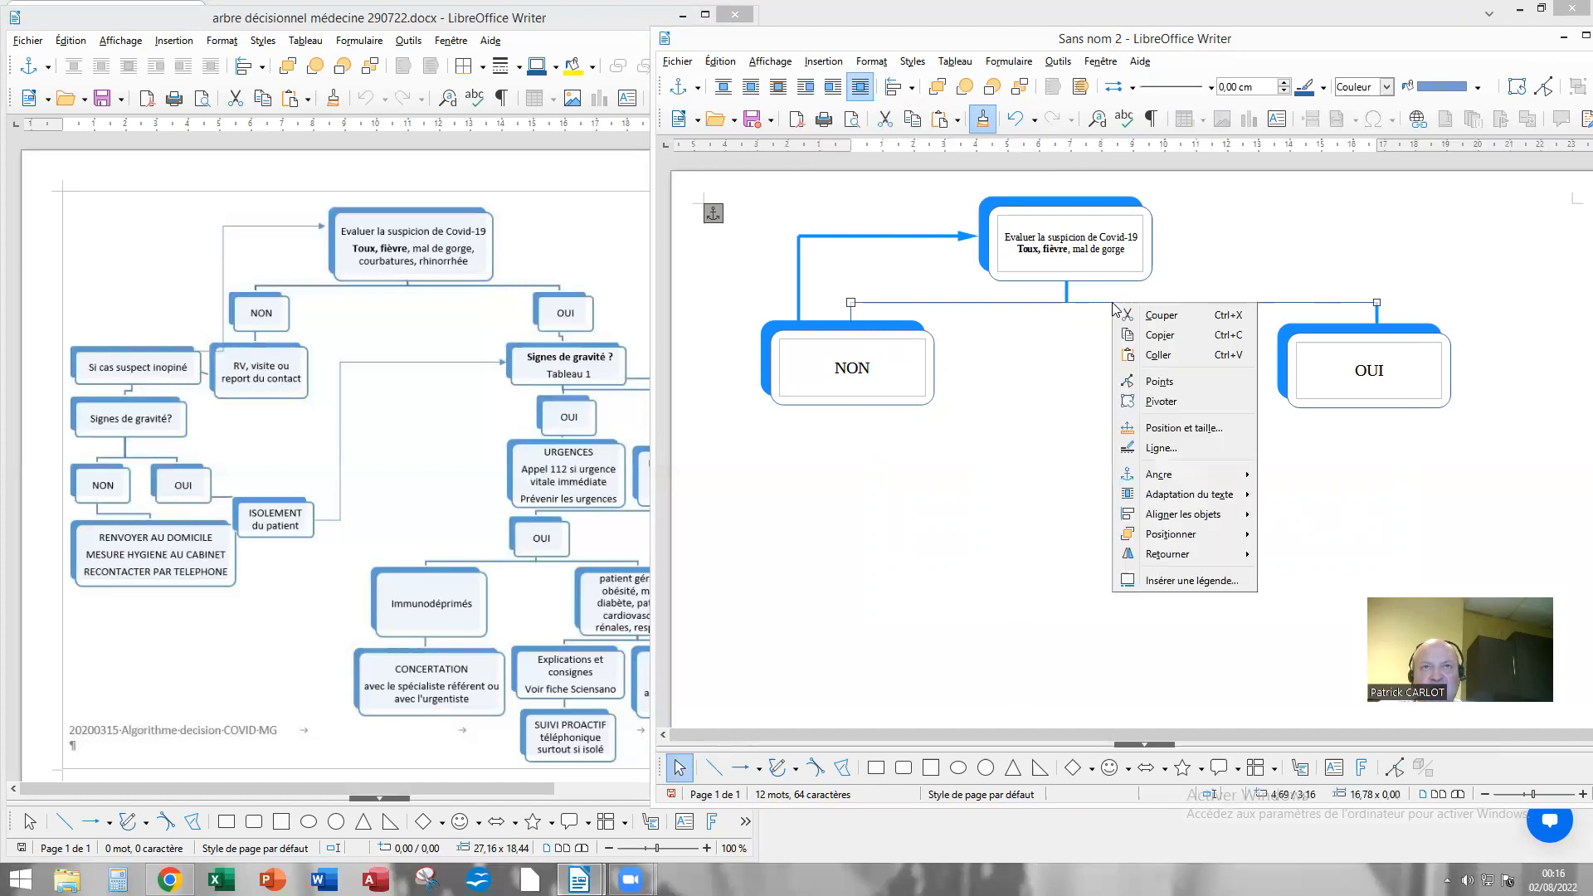
{"action": "left_click", "coordinate": [1157, 449]}
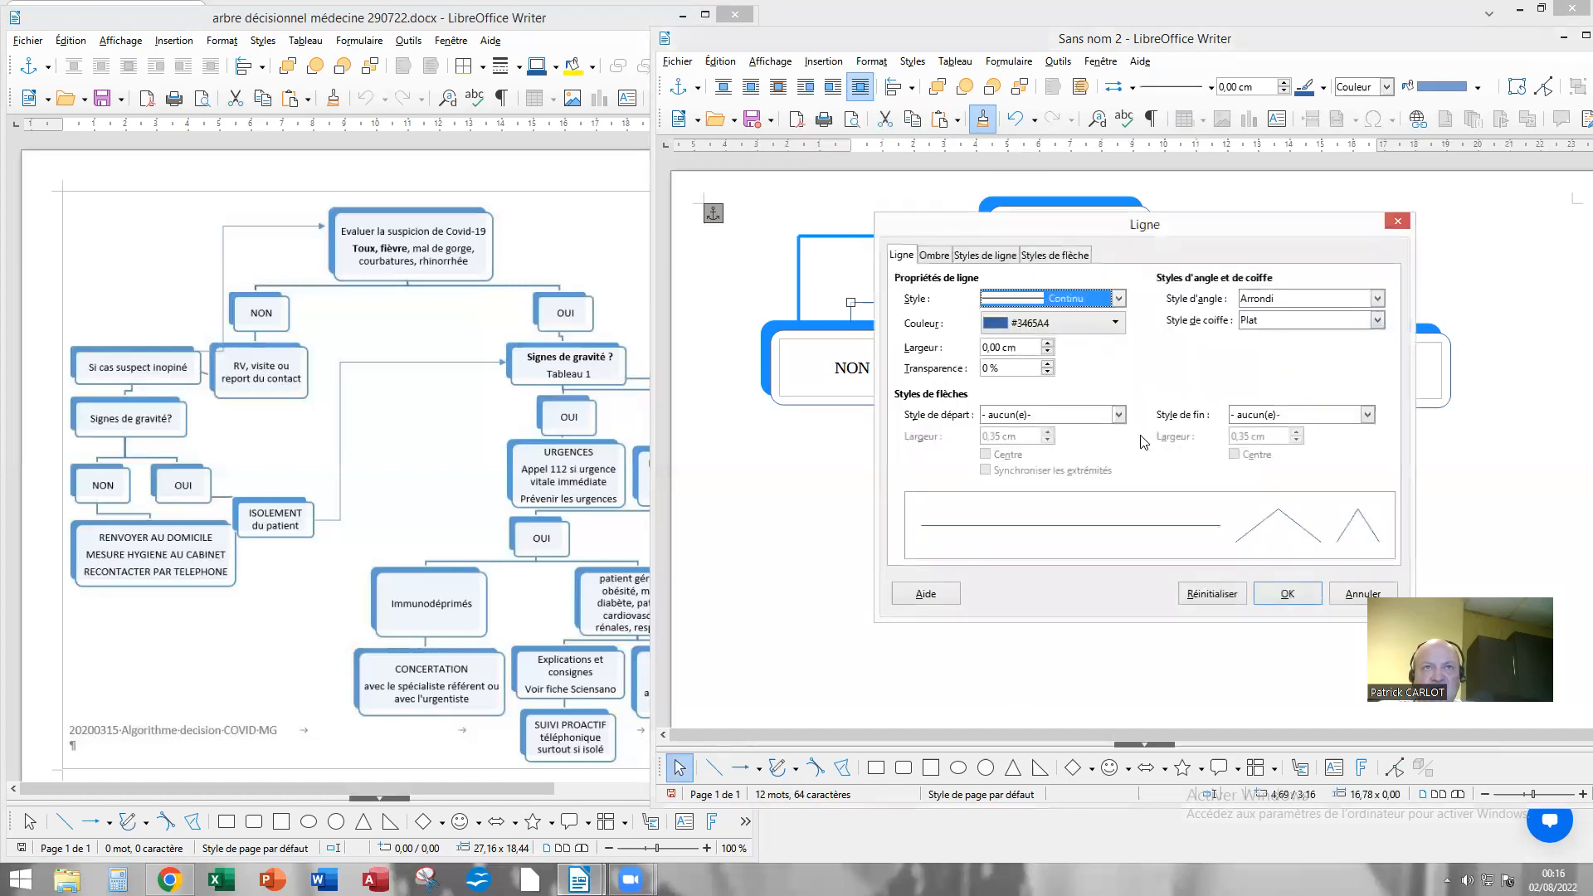
{"action": "left_click", "coordinate": [1118, 324]}
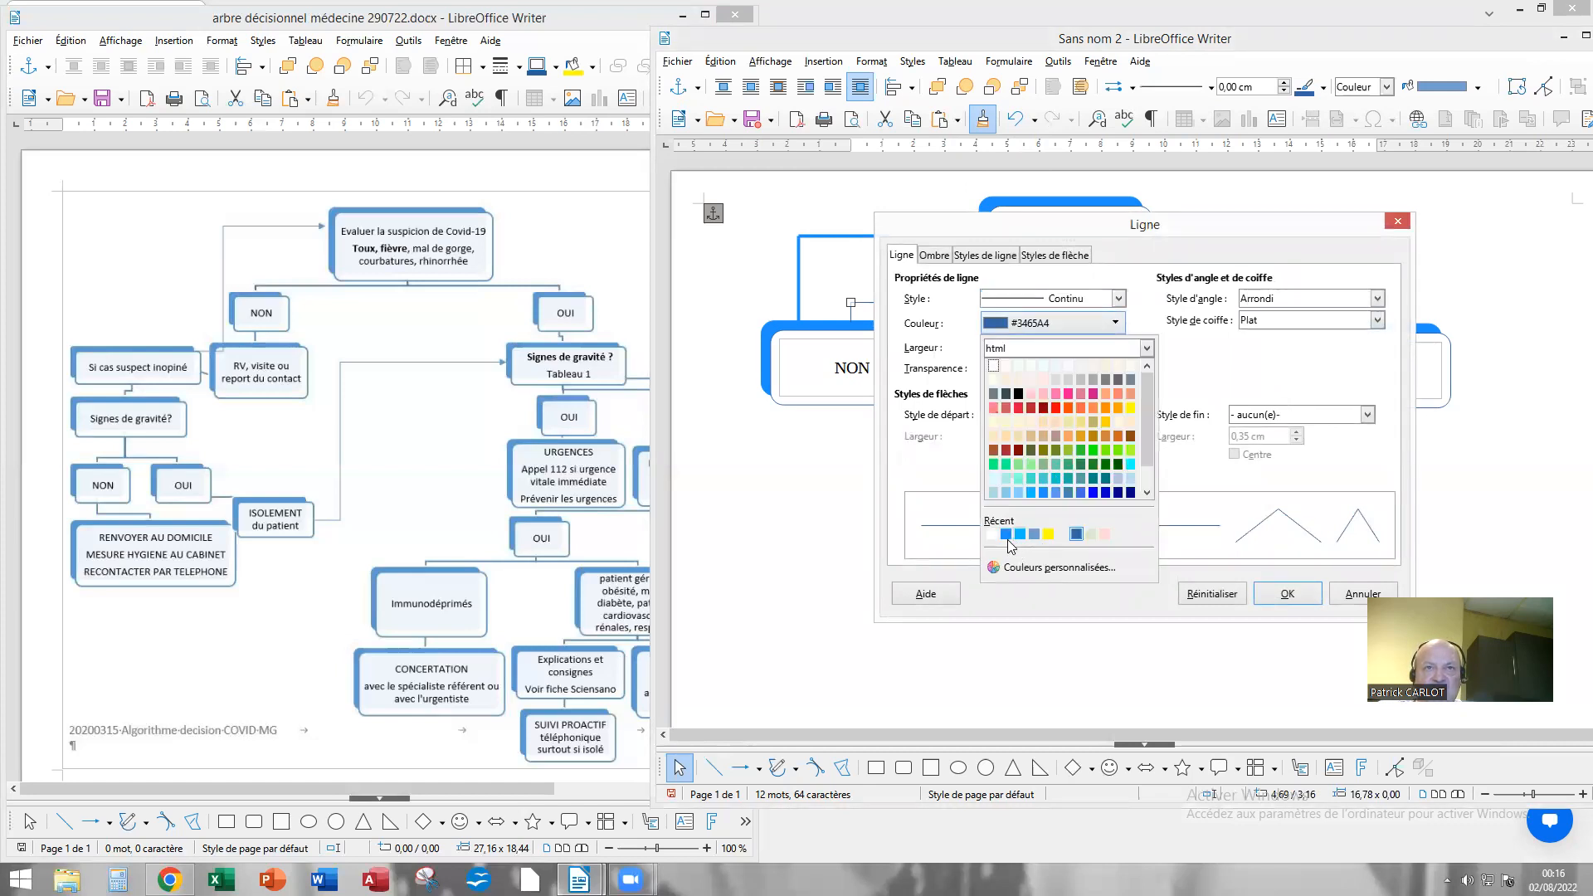
{"action": "left_click", "coordinate": [1006, 534]}
{"action": "left_click", "coordinate": [1048, 344]}
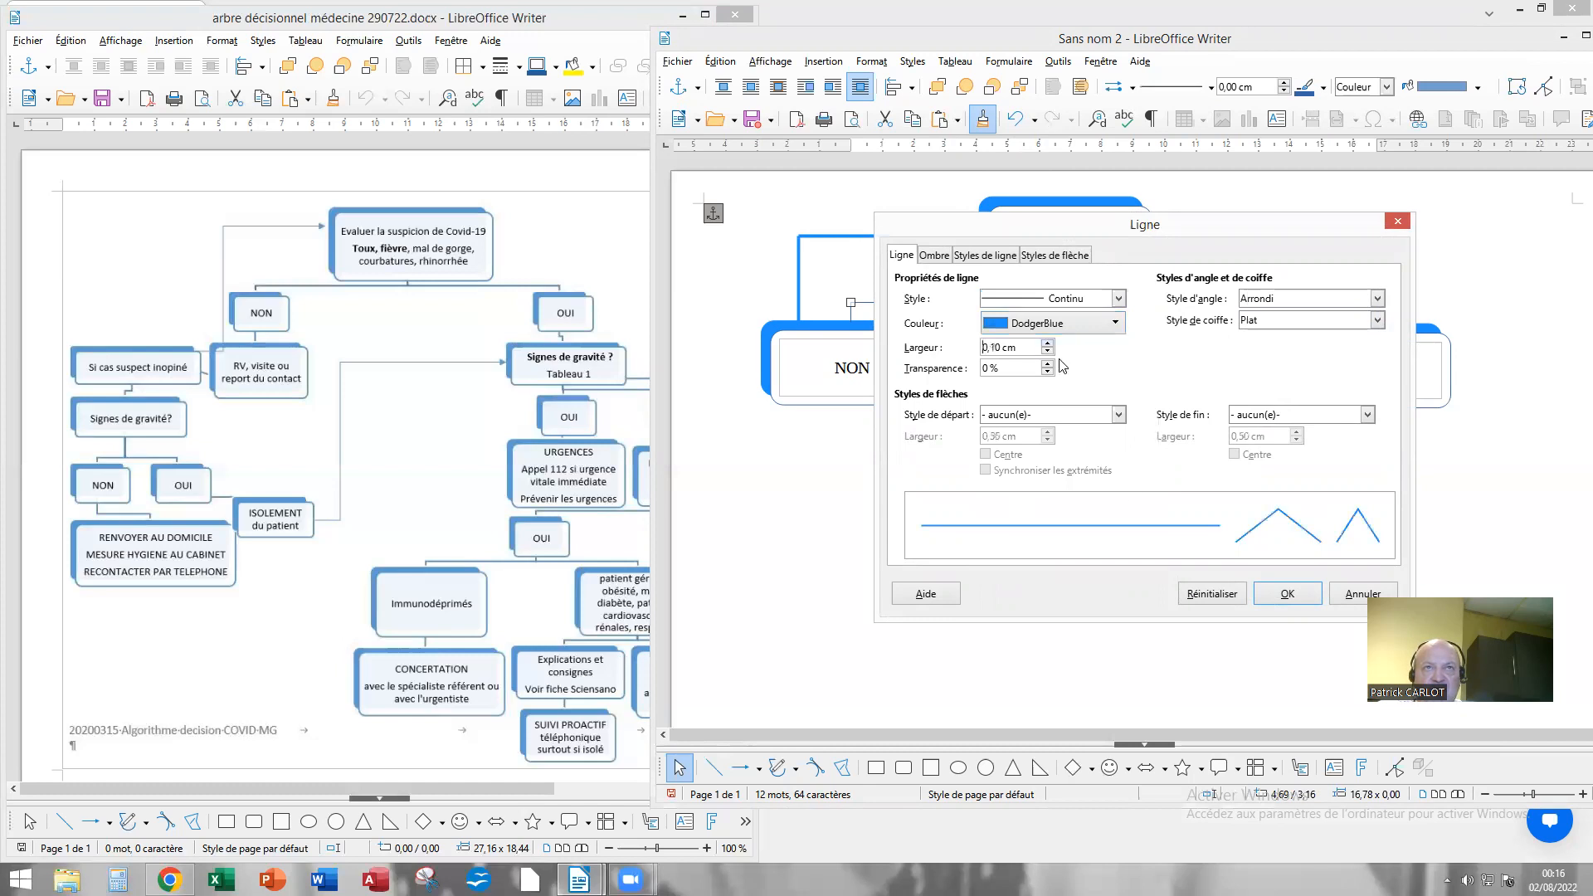
{"action": "left_click", "coordinate": [1278, 594]}
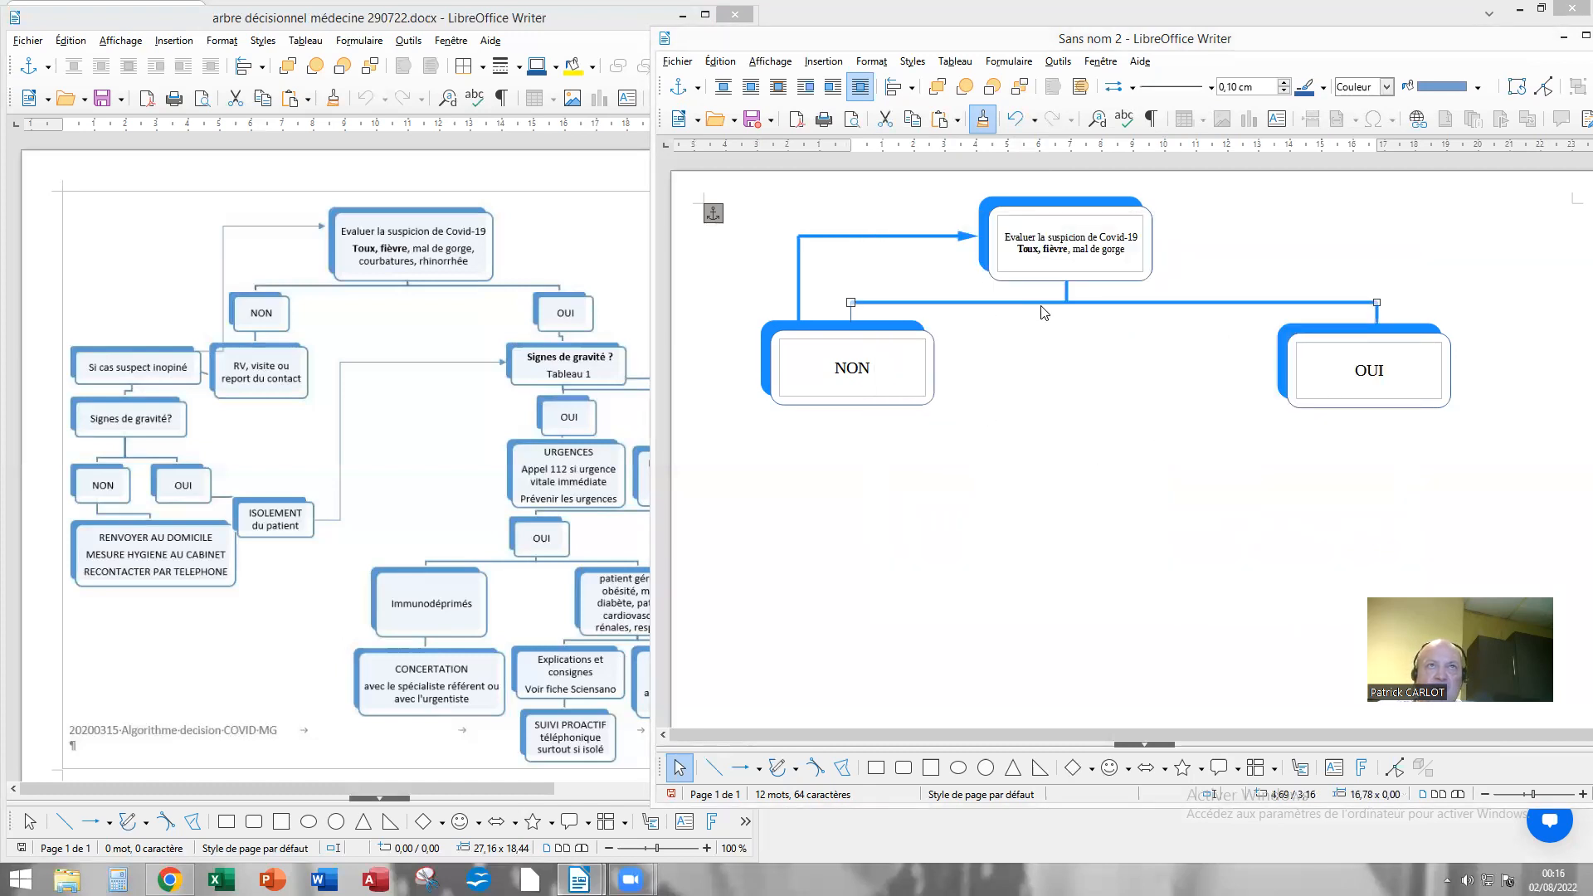
Step: Clone the horizontal connector's formatting onto the short vertical line that joins it to the NON box
{"action": "left_click", "coordinate": [983, 120]}
{"action": "left_click", "coordinate": [852, 312]}
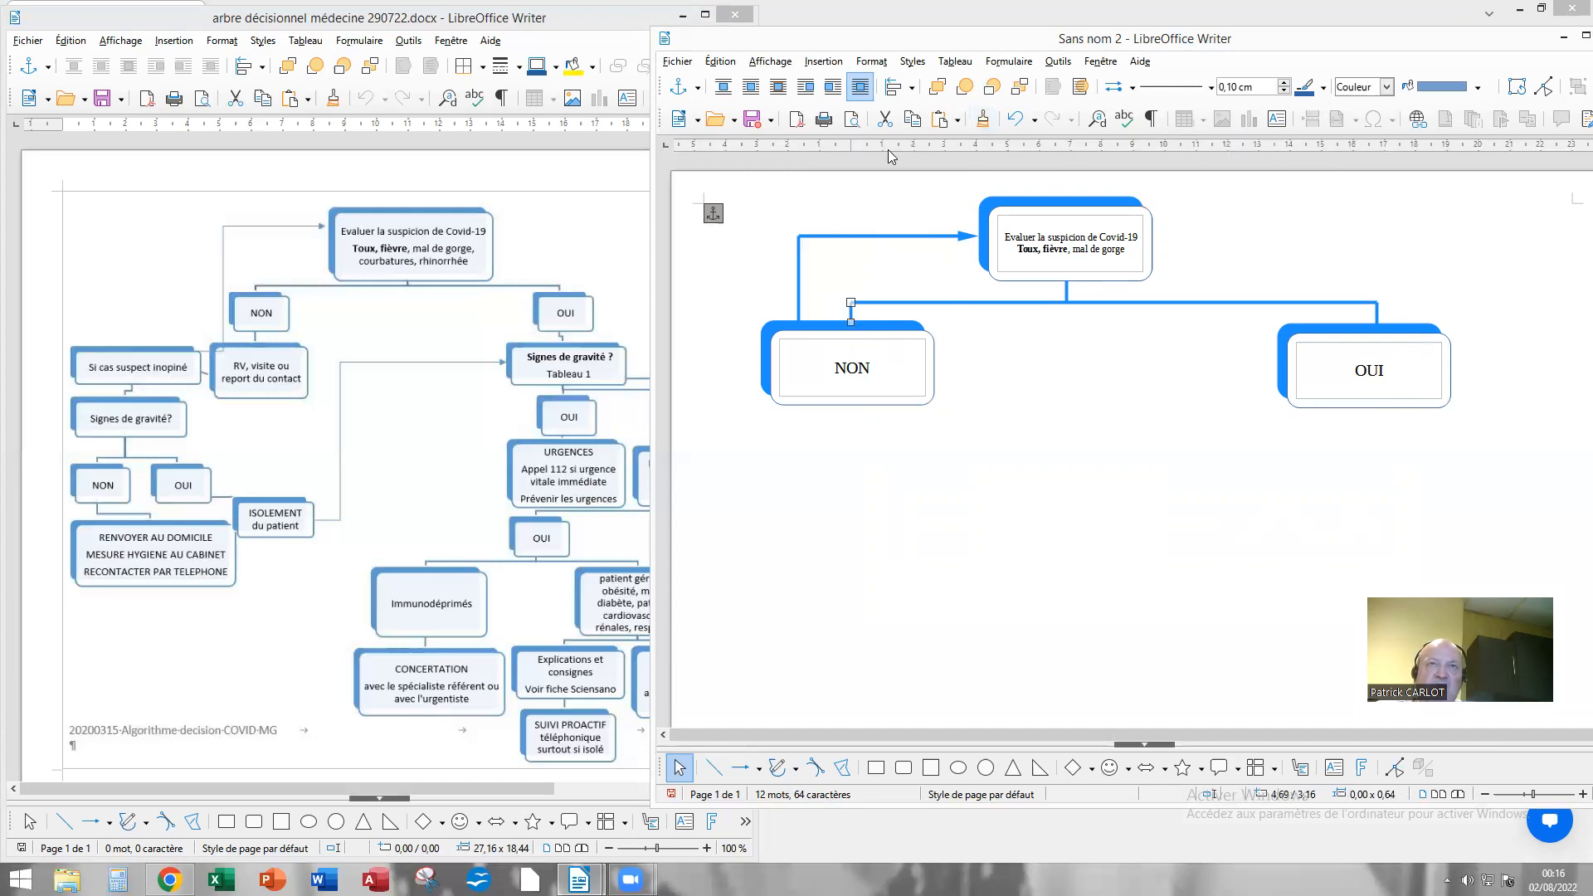
Step: Open the print preview of the flowchart and enlarge it to 65 % to check the boxes and connectors
{"action": "left_click", "coordinate": [677, 61]}
{"action": "mouse_move", "coordinate": [720, 61]}
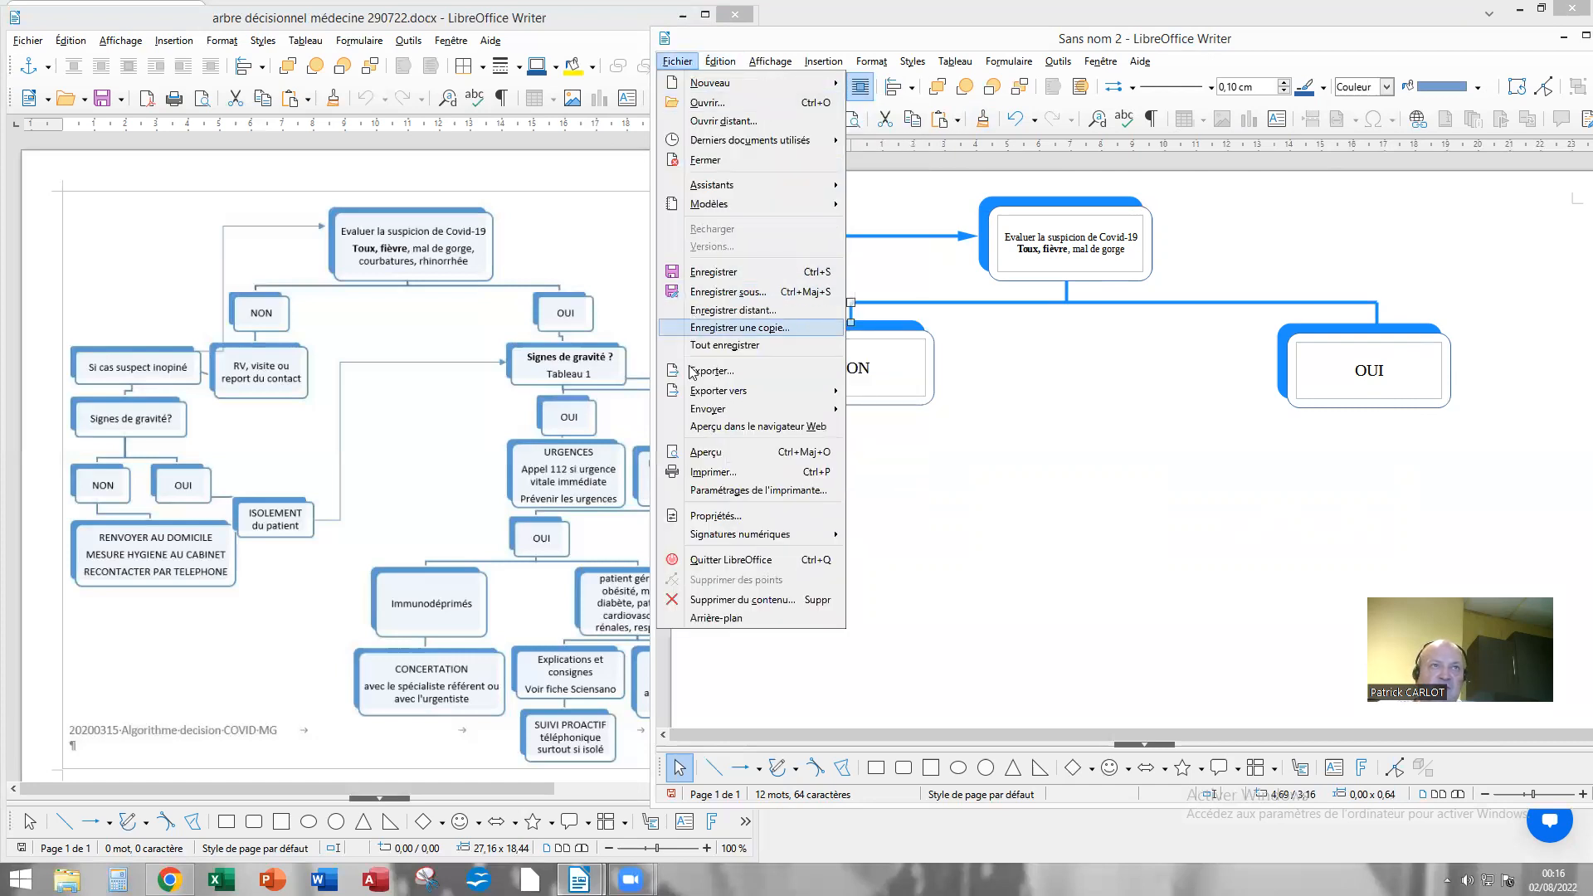
{"action": "left_click", "coordinate": [706, 452]}
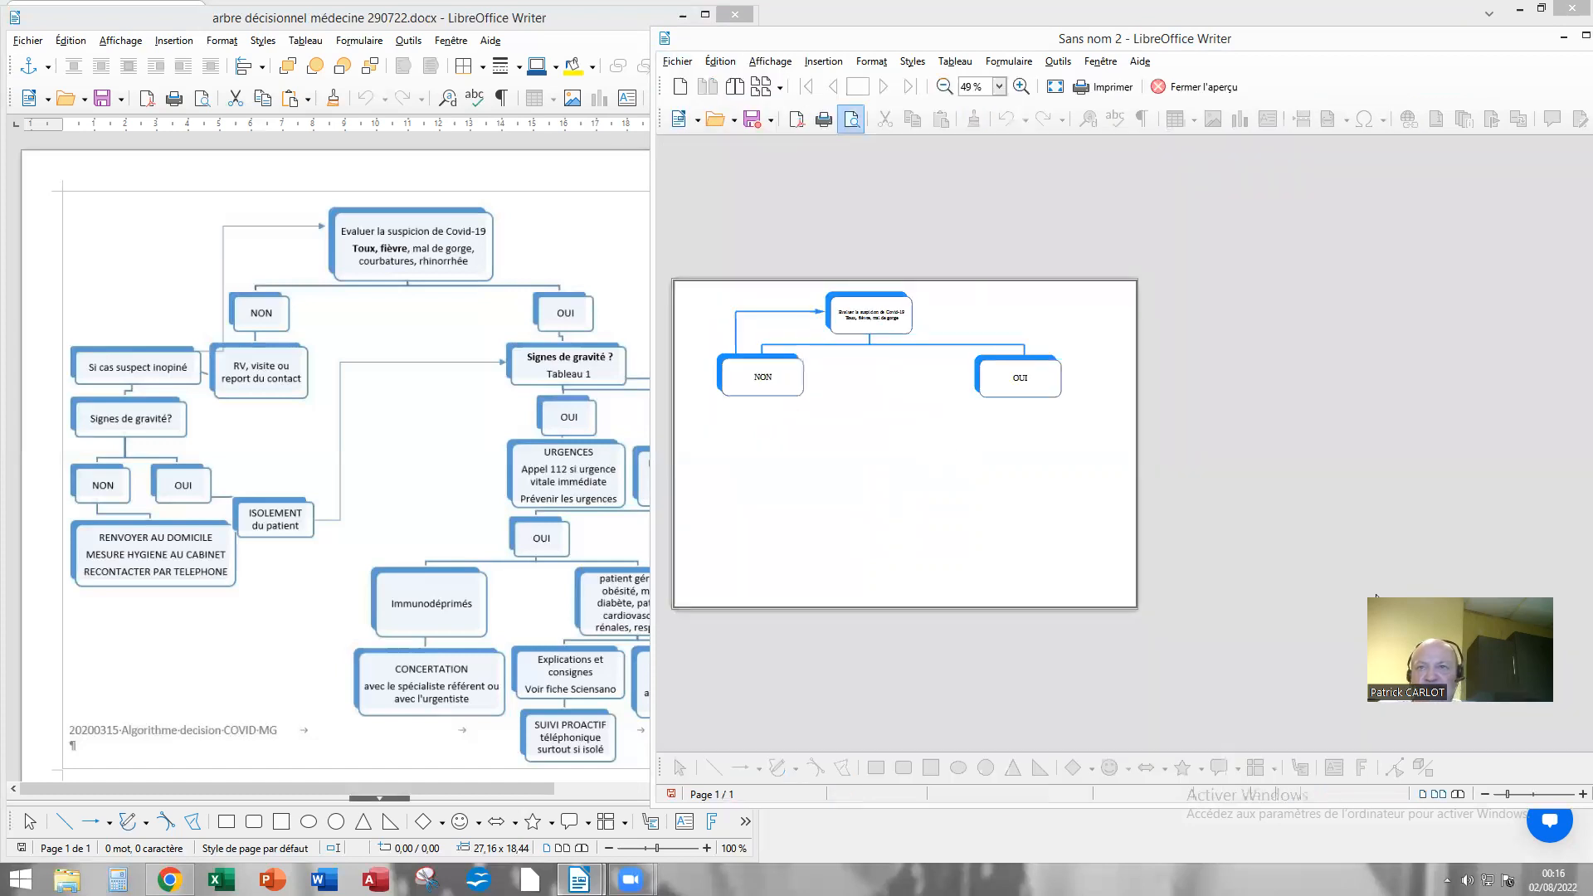
{"action": "left_click", "coordinate": [1571, 797]}
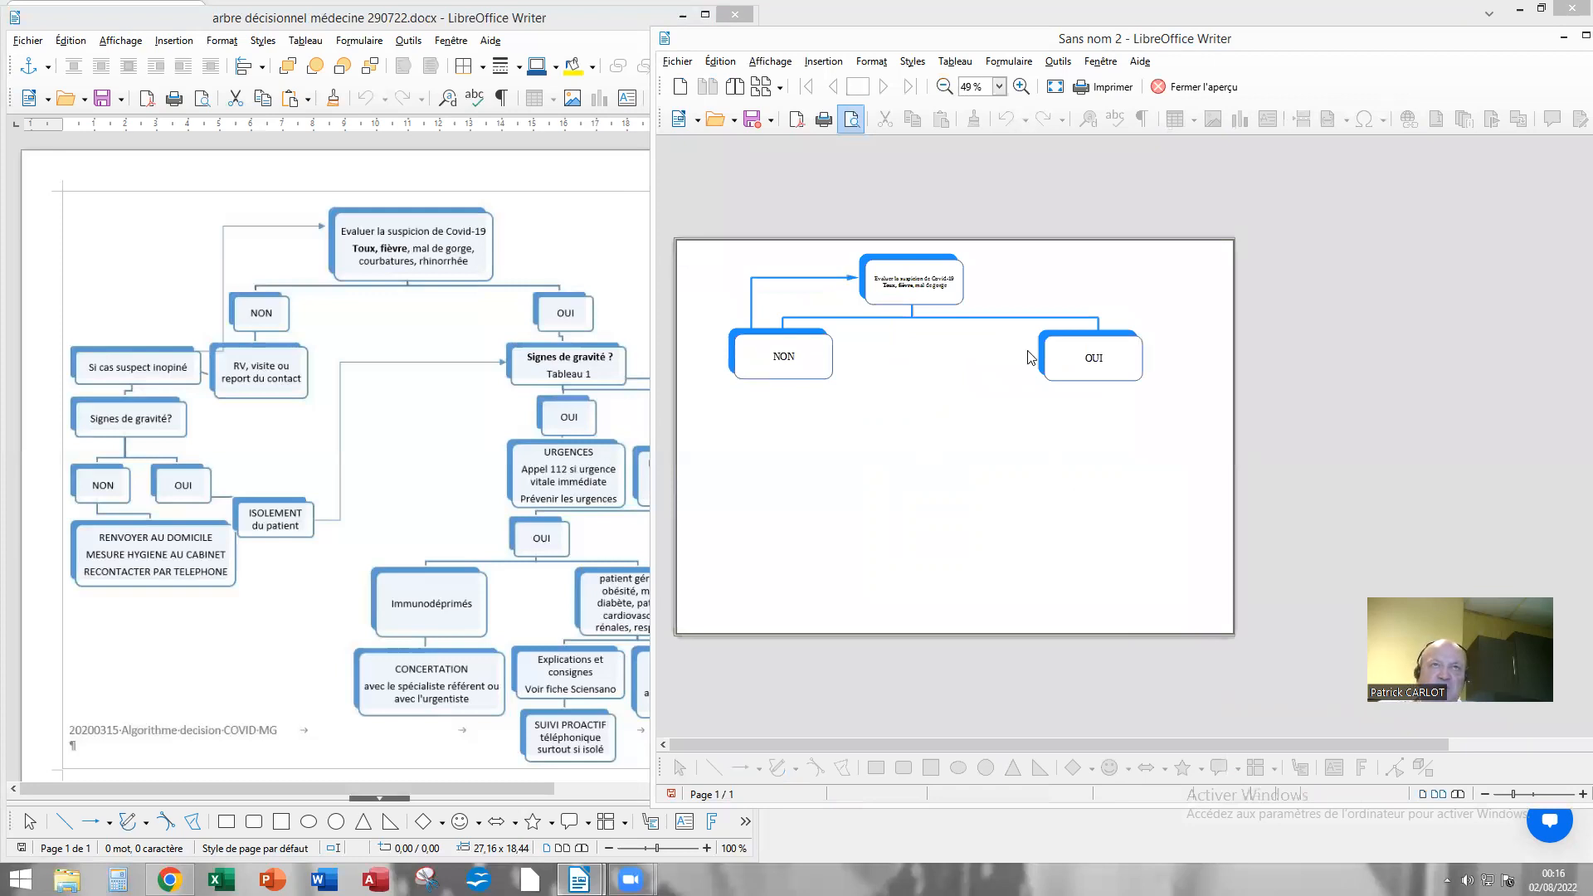
{"action": "scroll", "coordinate": [1028, 357], "scroll_direction": "up", "scroll_amount": 1}
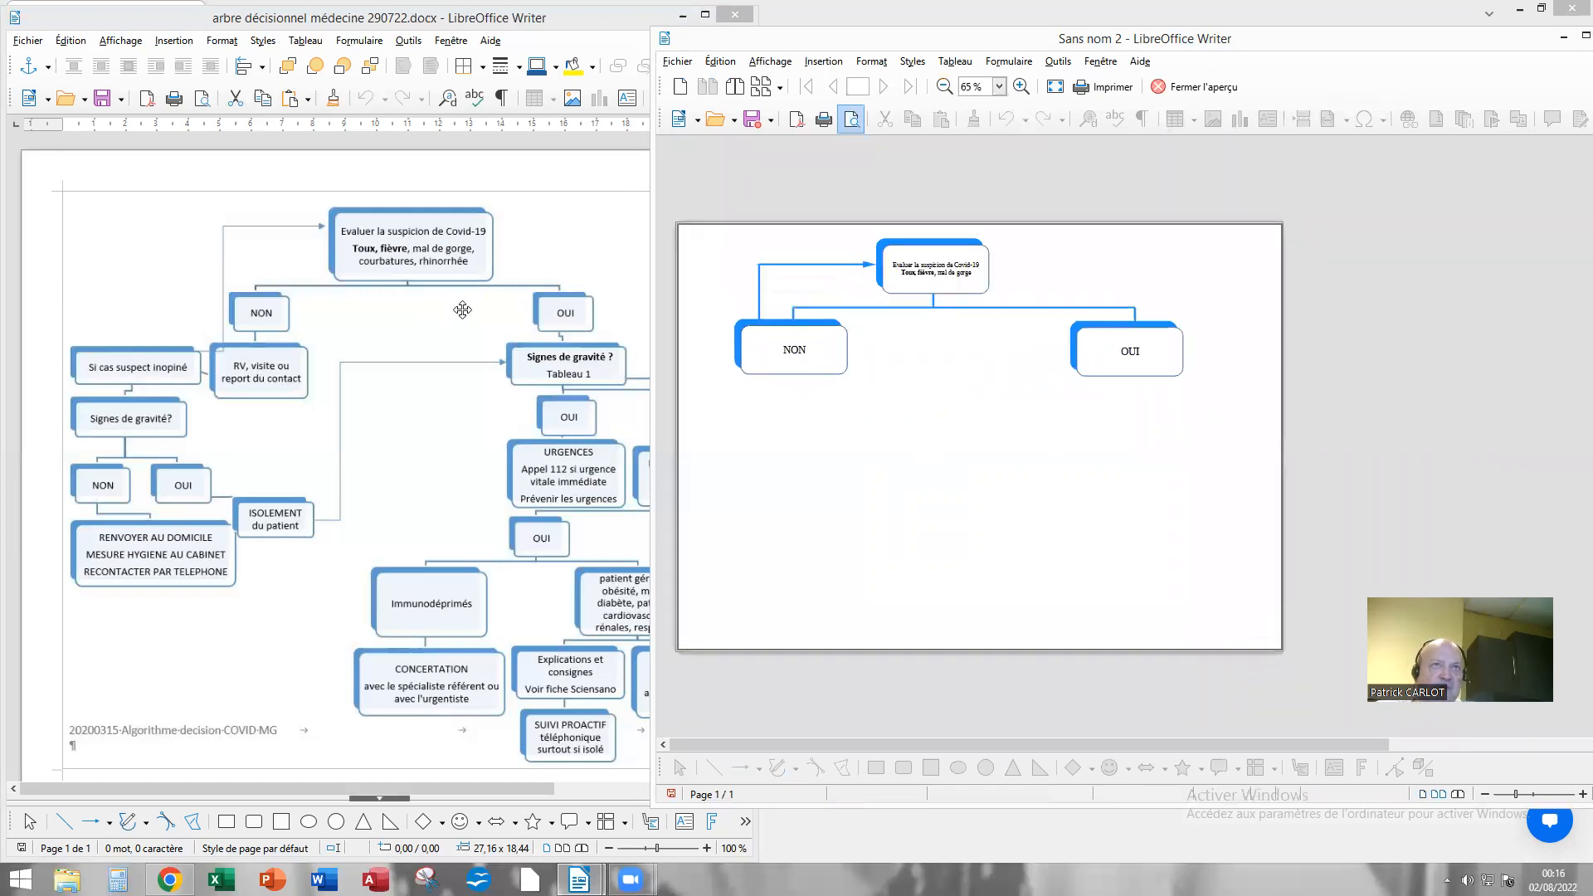